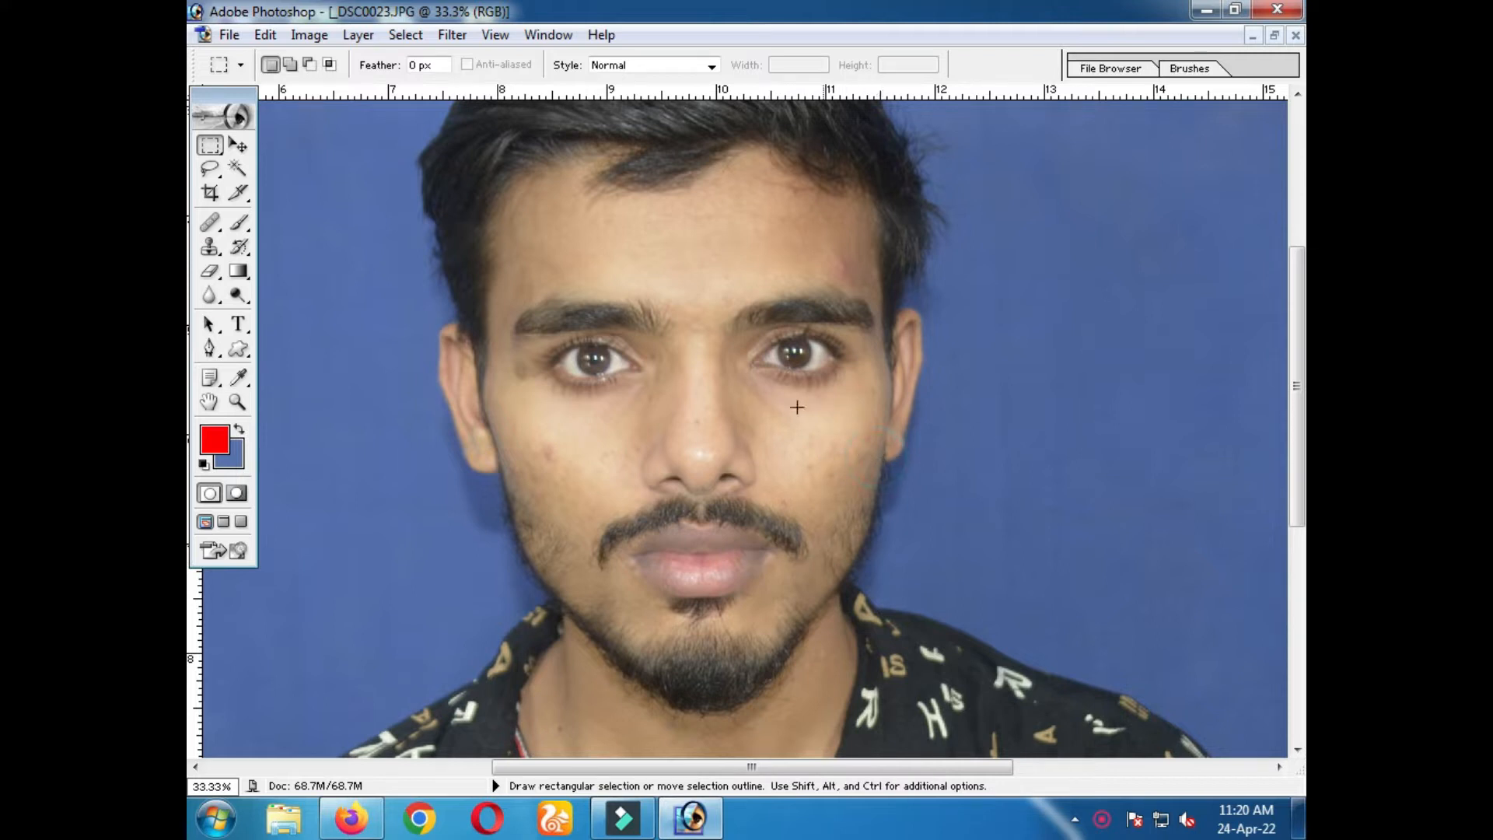
Apply the Sharpen More filter to the whole portrait photo
click(716, 467)
drag(641, 176, 692, 343)
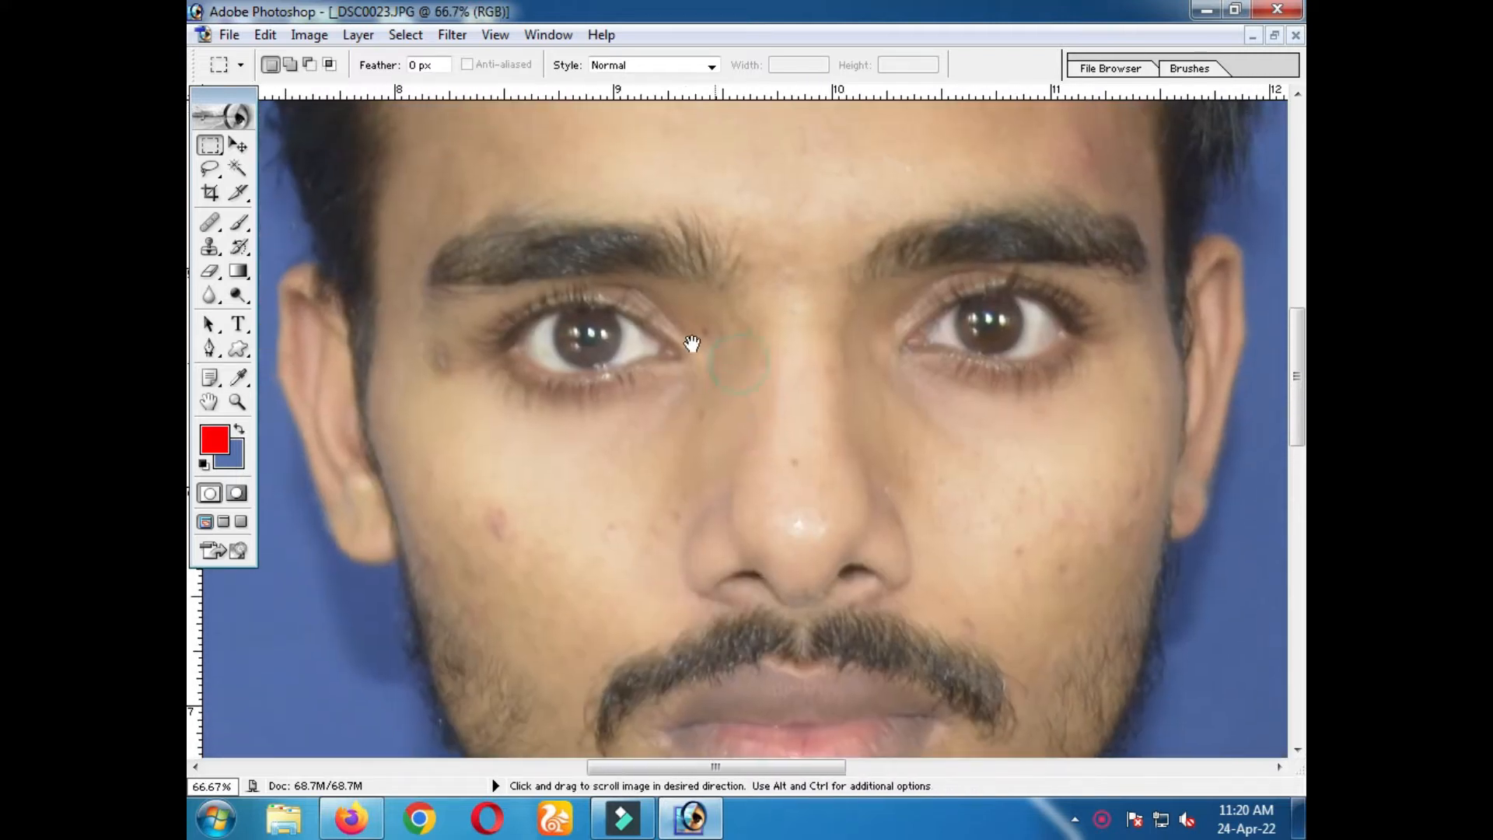
alt+click(843, 444)
alt+click(841, 444)
alt+click(846, 449)
alt+click(846, 448)
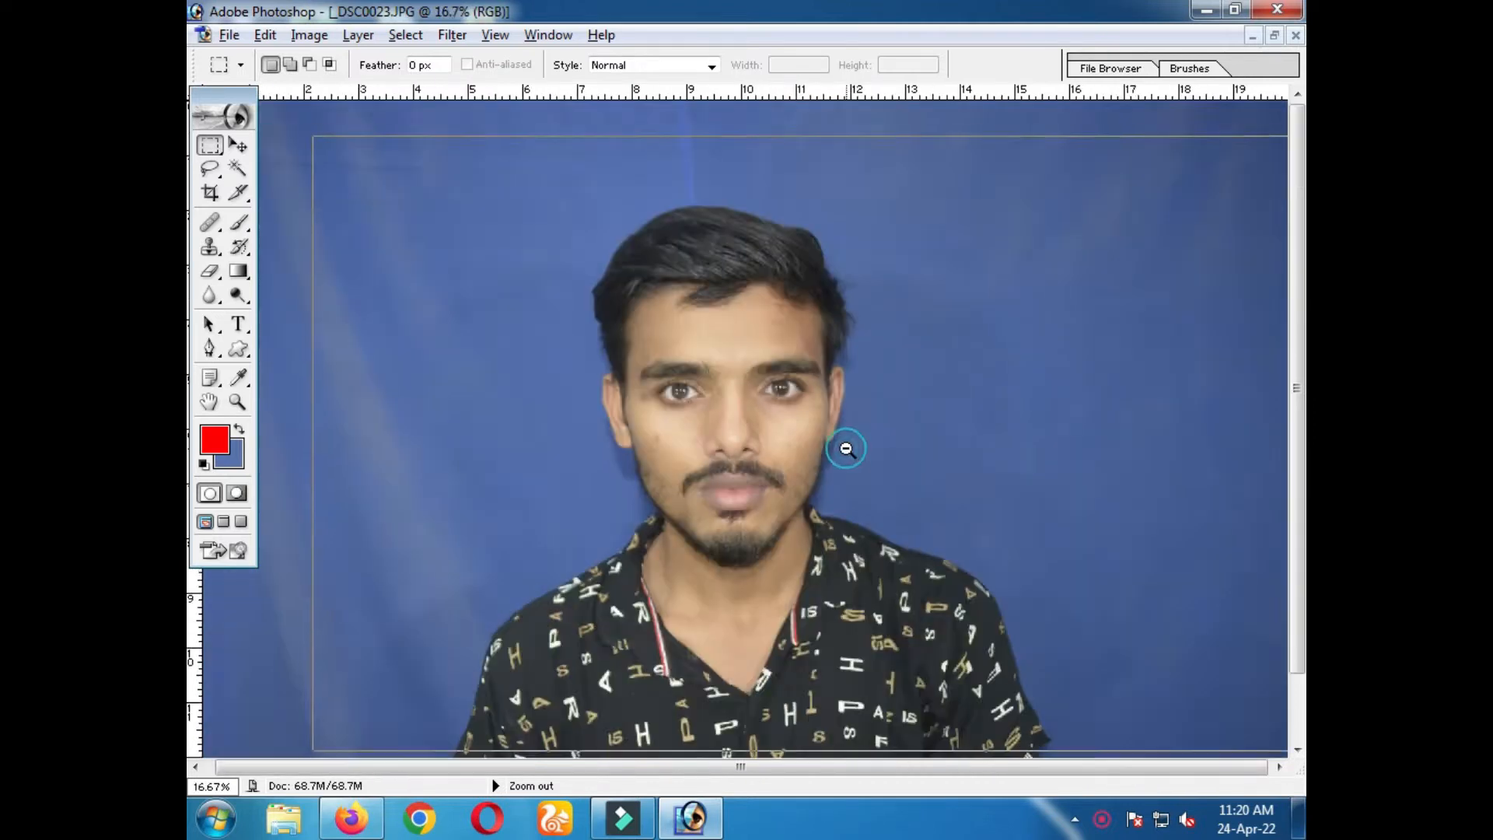
alt+click(846, 449)
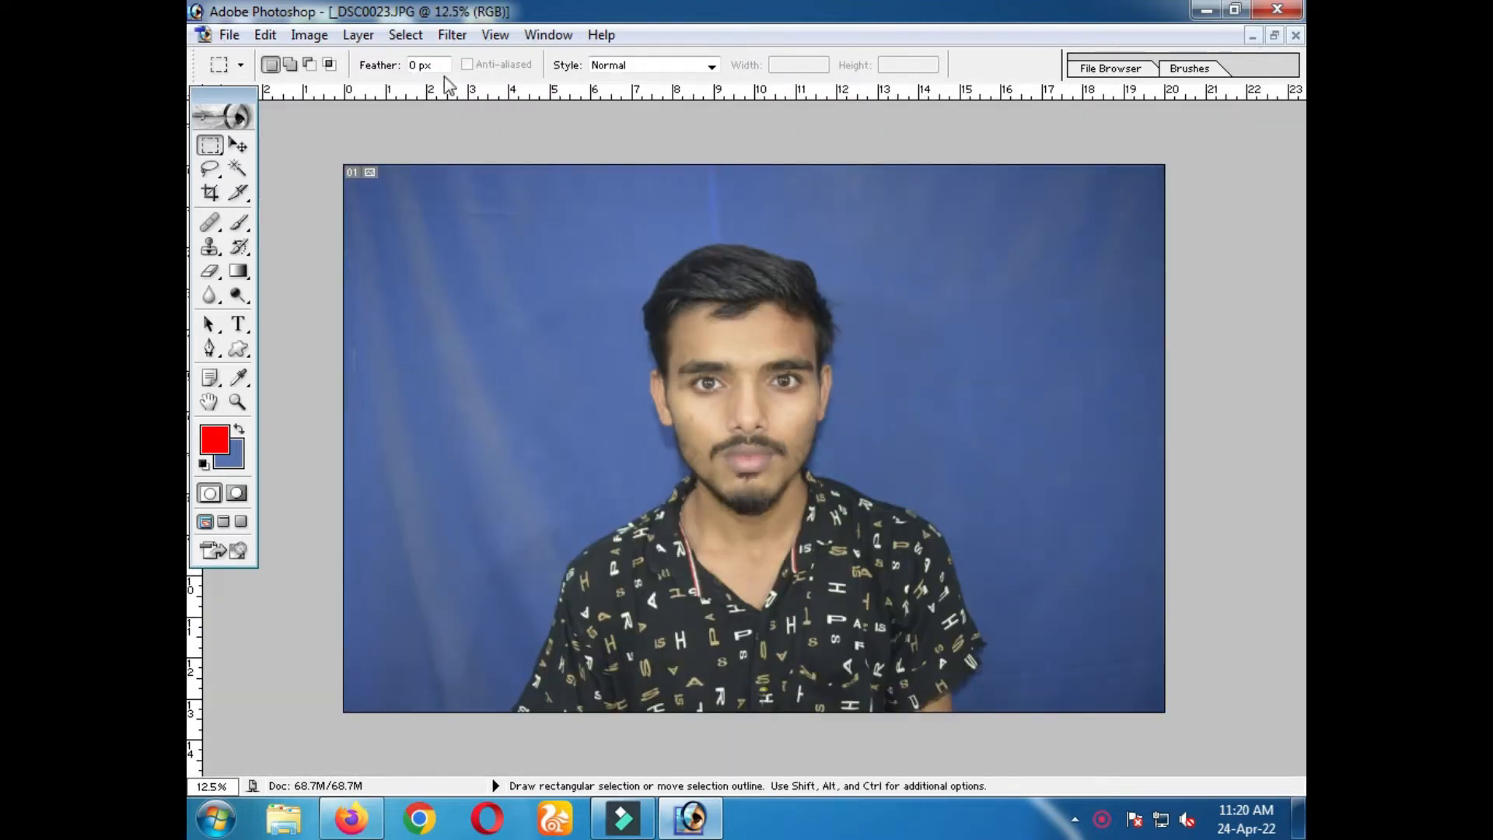
click(451, 35)
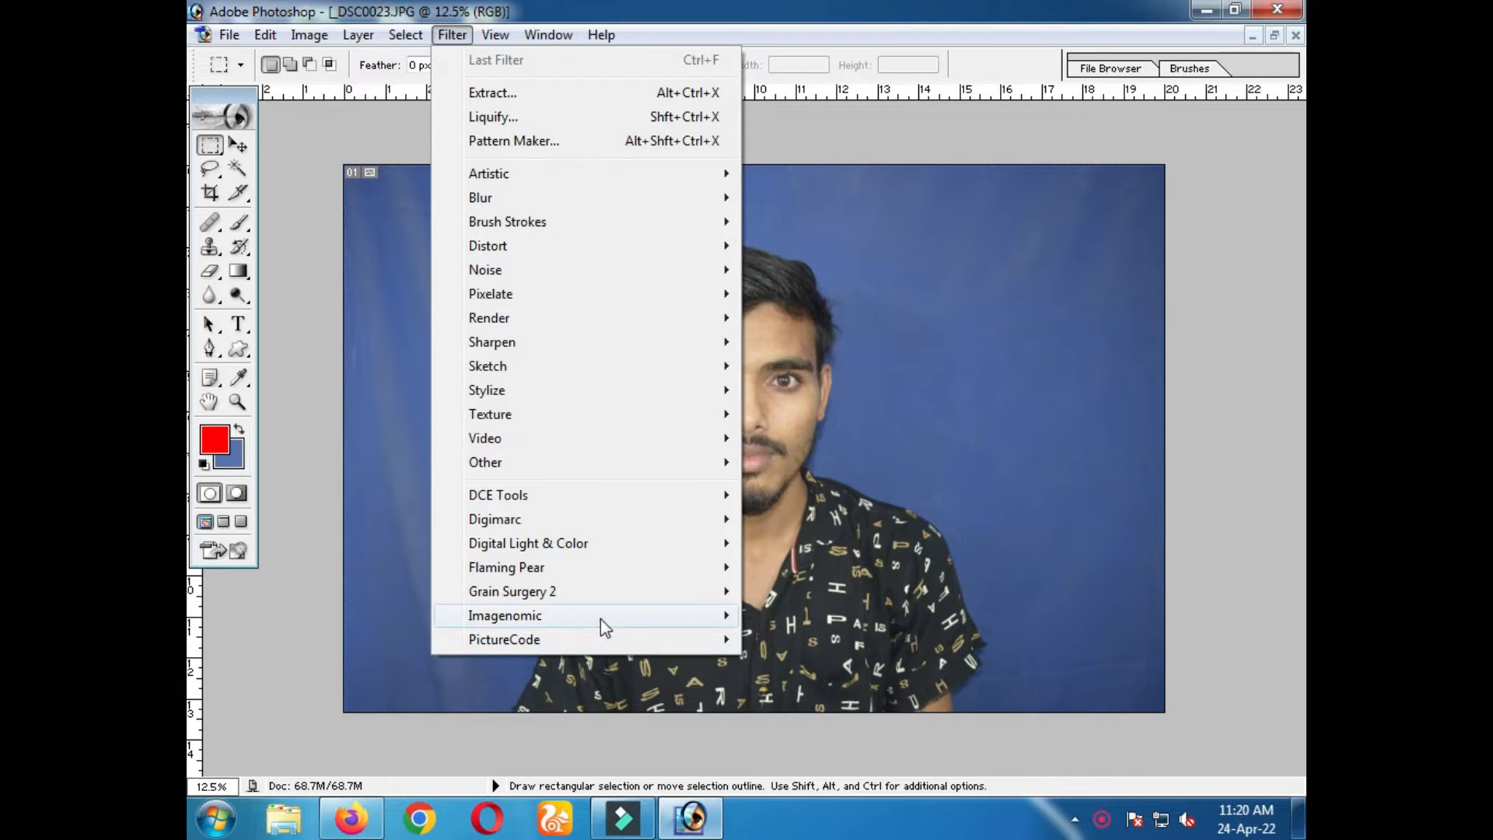
mouse_move(655, 622)
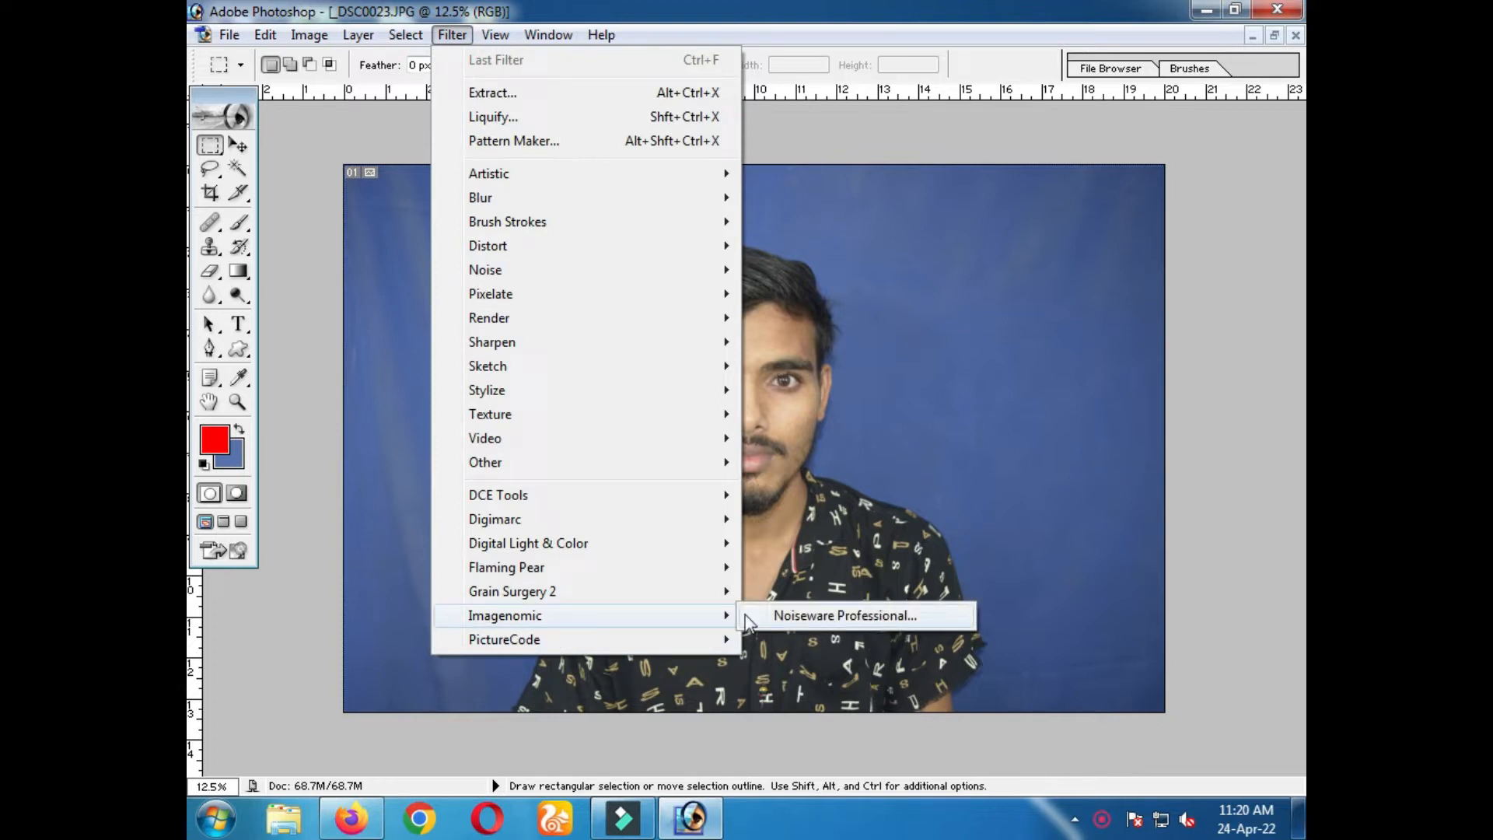
mouse_move(510, 347)
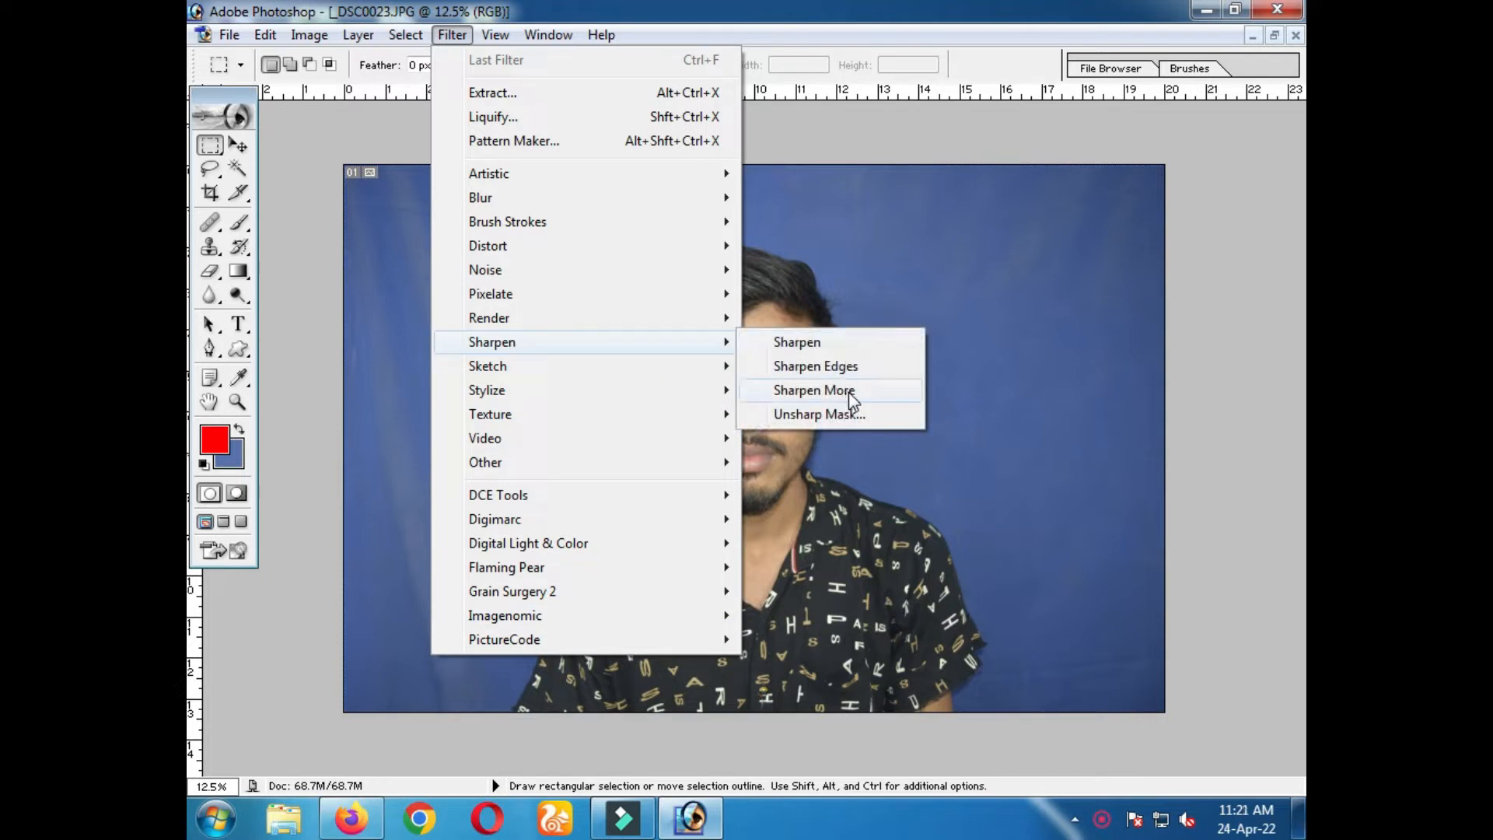
click(813, 389)
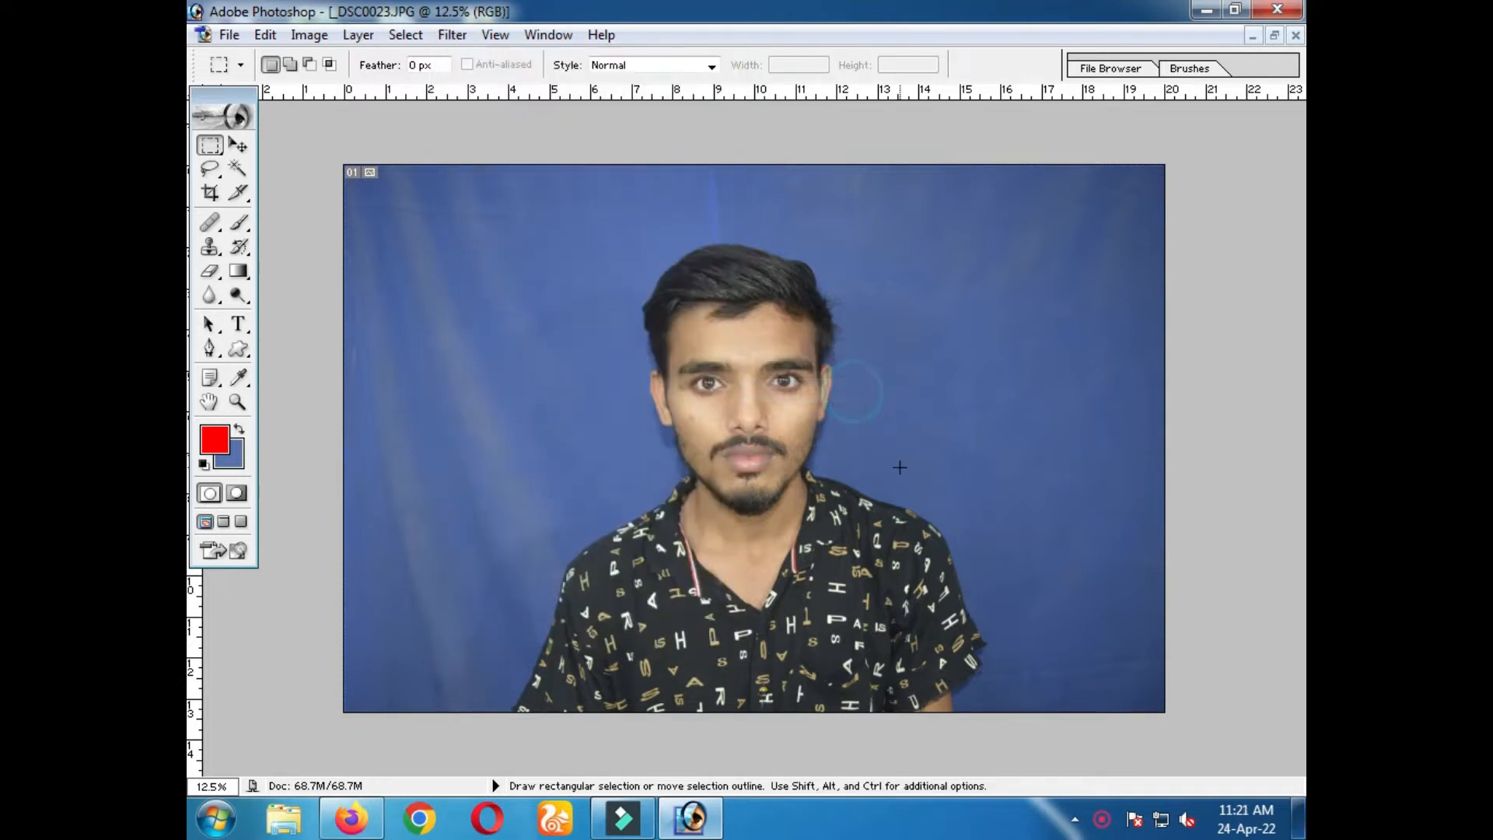
Open the Imagenomic Noiseware Professional filter for the sharpened portrait
ctrl+click(734, 427)
ctrl+click(751, 427)
ctrl+click(750, 433)
ctrl+click(762, 426)
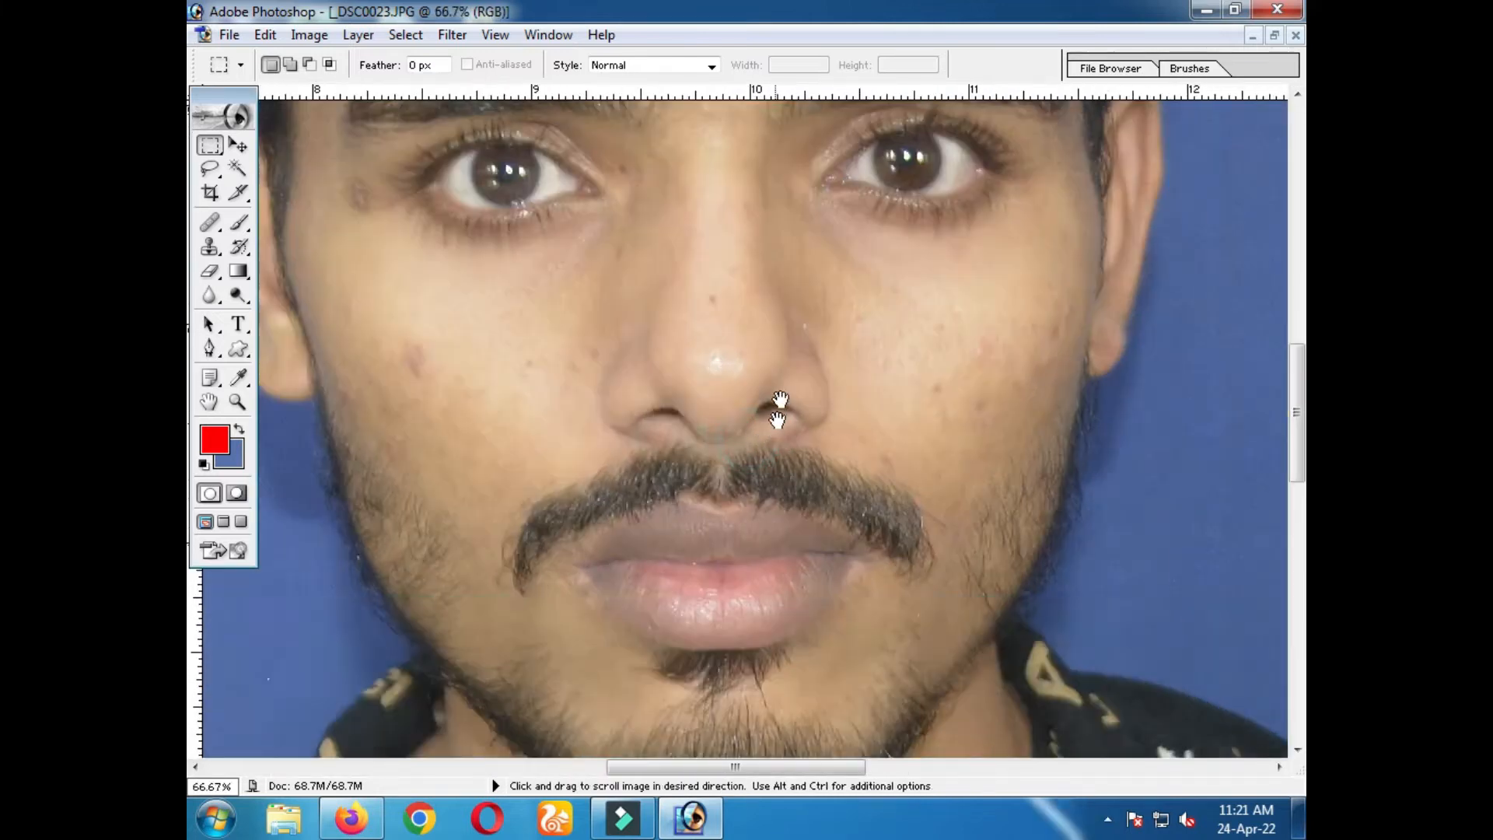
alt+click(777, 420)
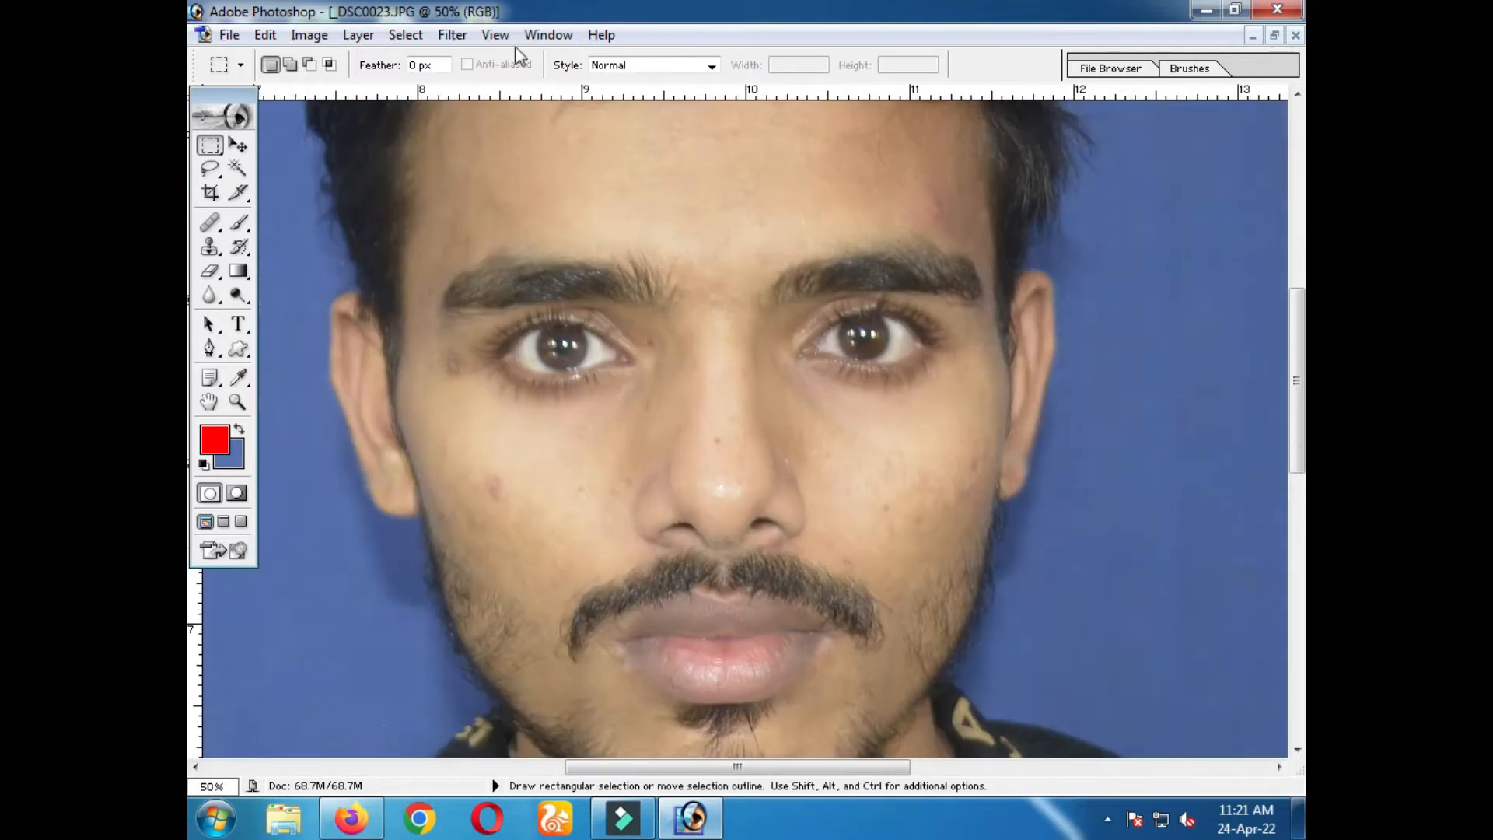
click(451, 35)
click(557, 617)
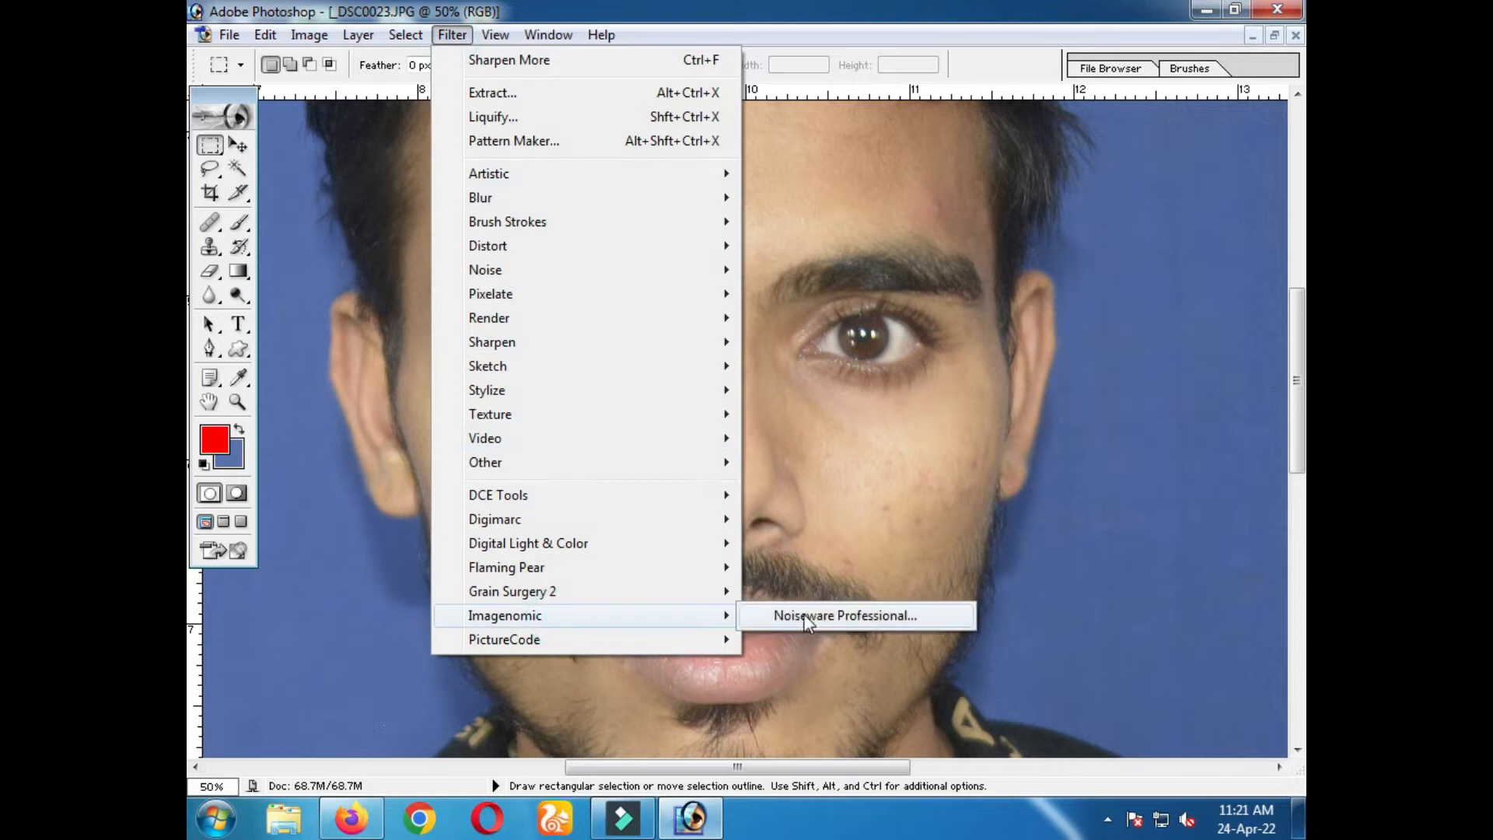
click(832, 615)
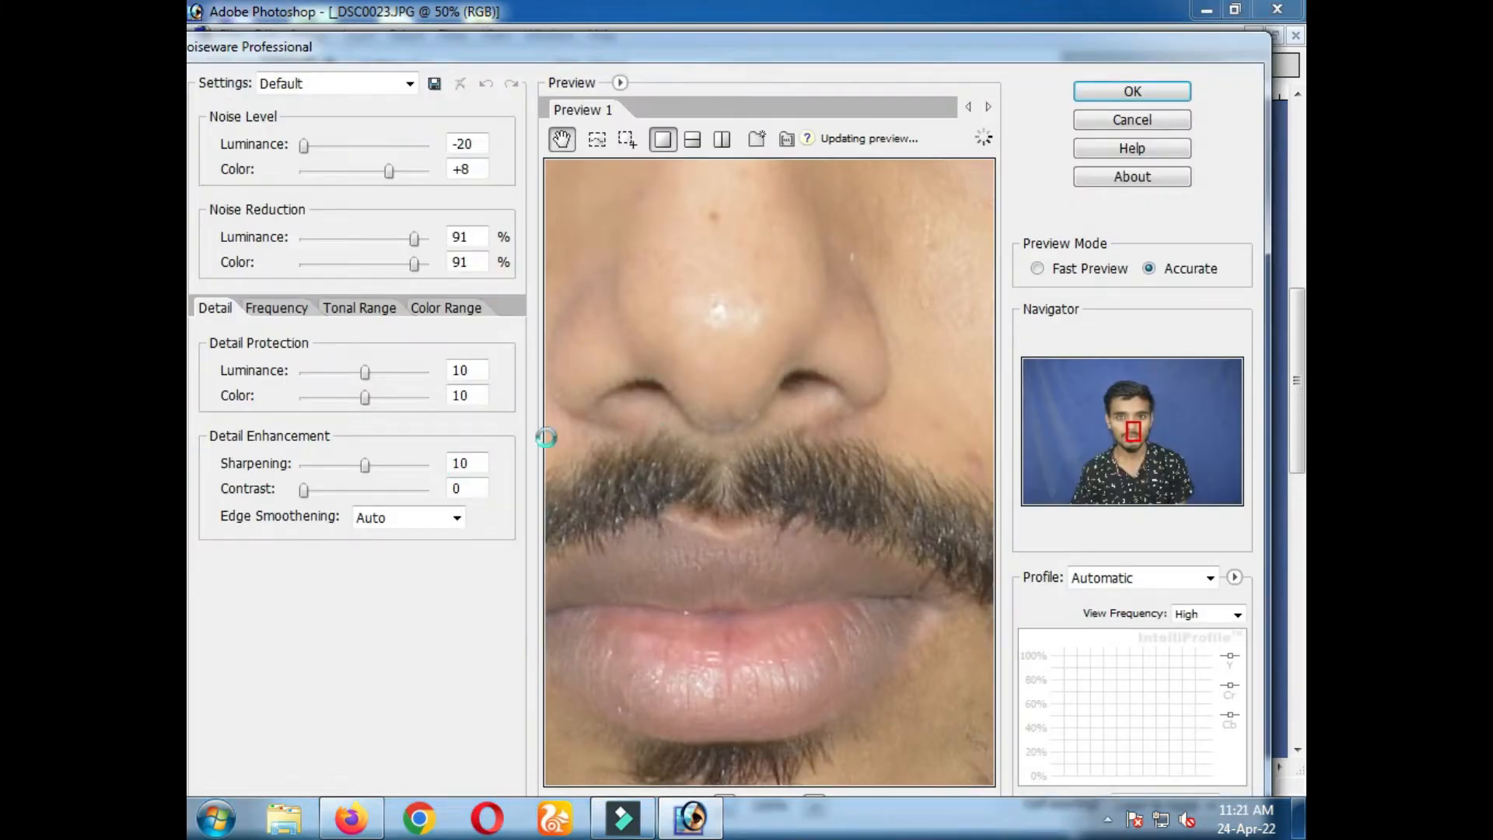
Apply noise reduction with color noise level +14, luminance reduction 40% and sharpening 15
drag(367, 473, 390, 473)
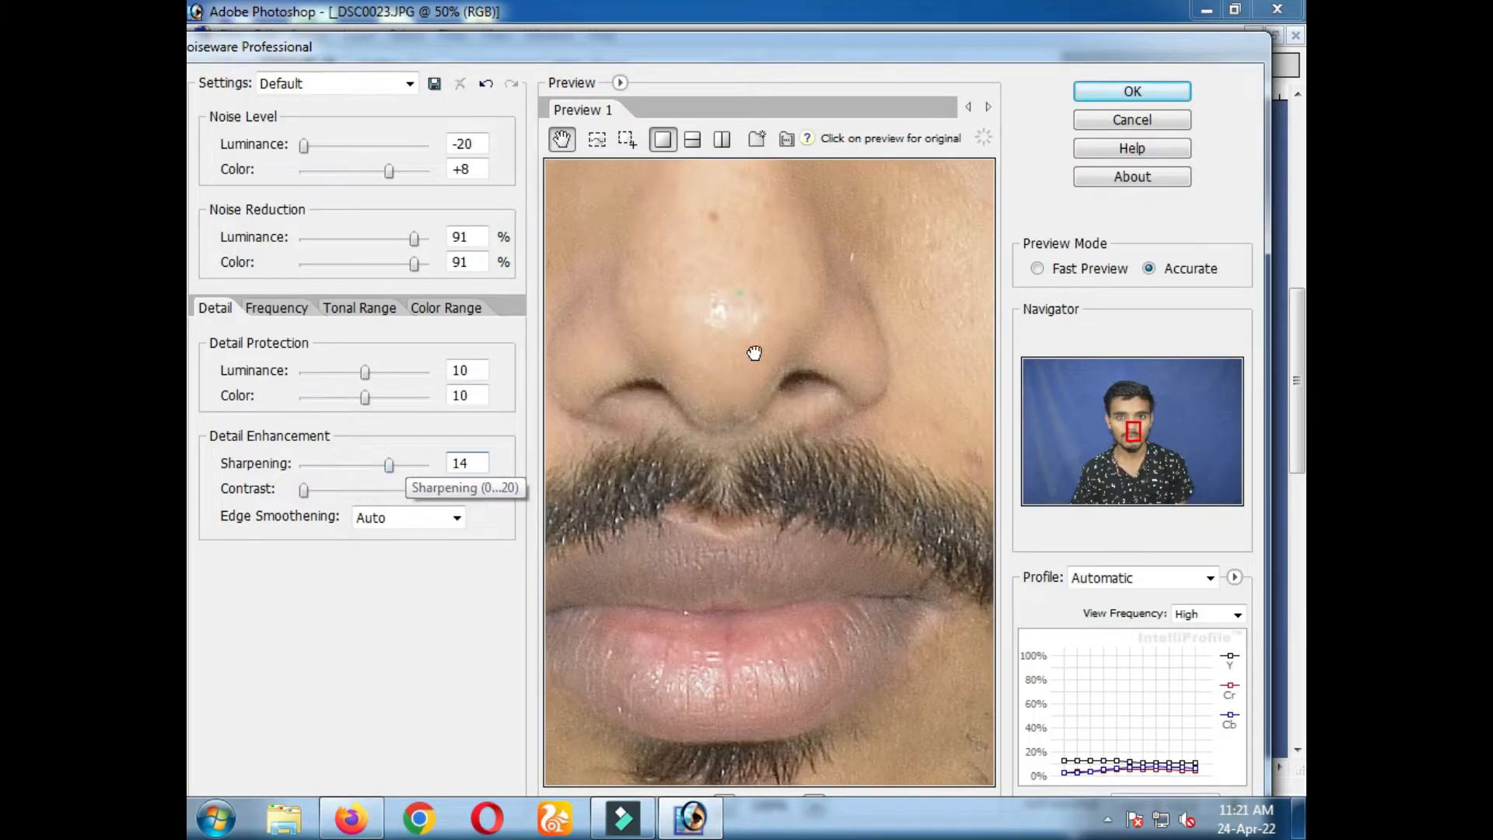
drag(744, 300, 821, 612)
drag(395, 178, 318, 178)
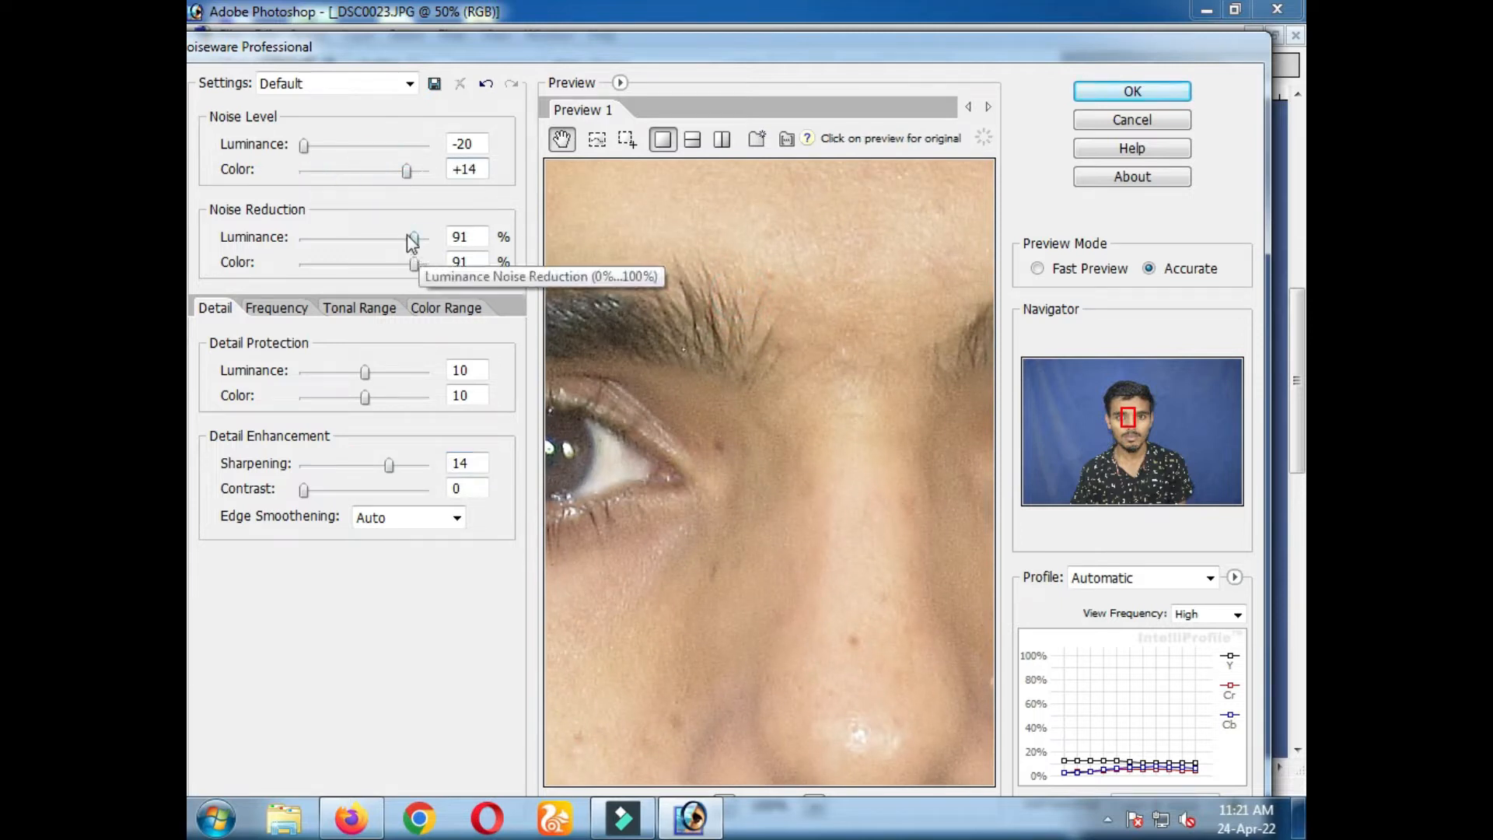
drag(414, 239, 325, 238)
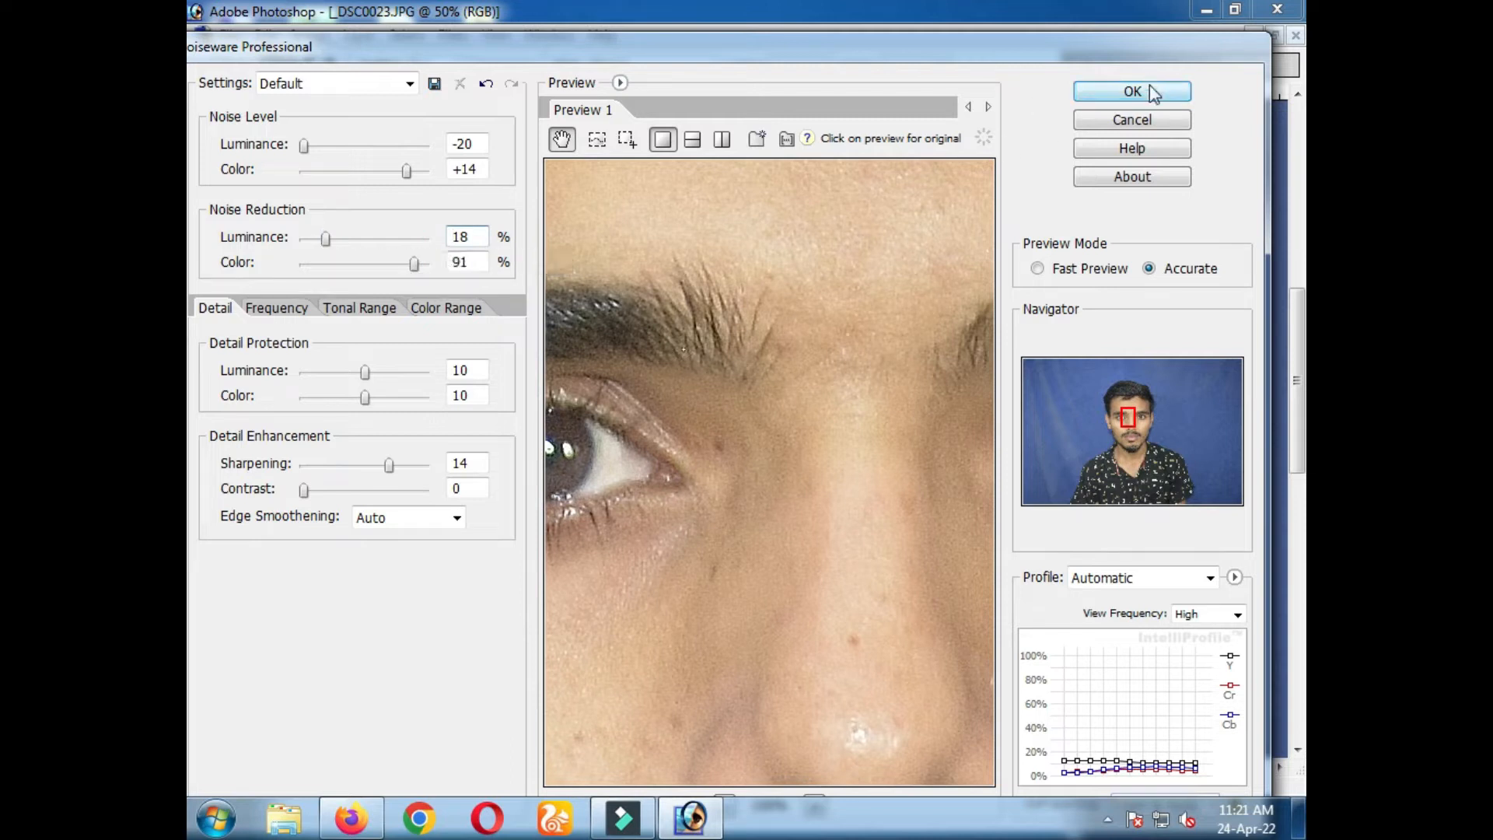
mouse_move(329, 241)
mouse_down()
mouse_move(399, 238)
mouse_move(353, 243)
mouse_up()
drag(389, 467, 316, 467)
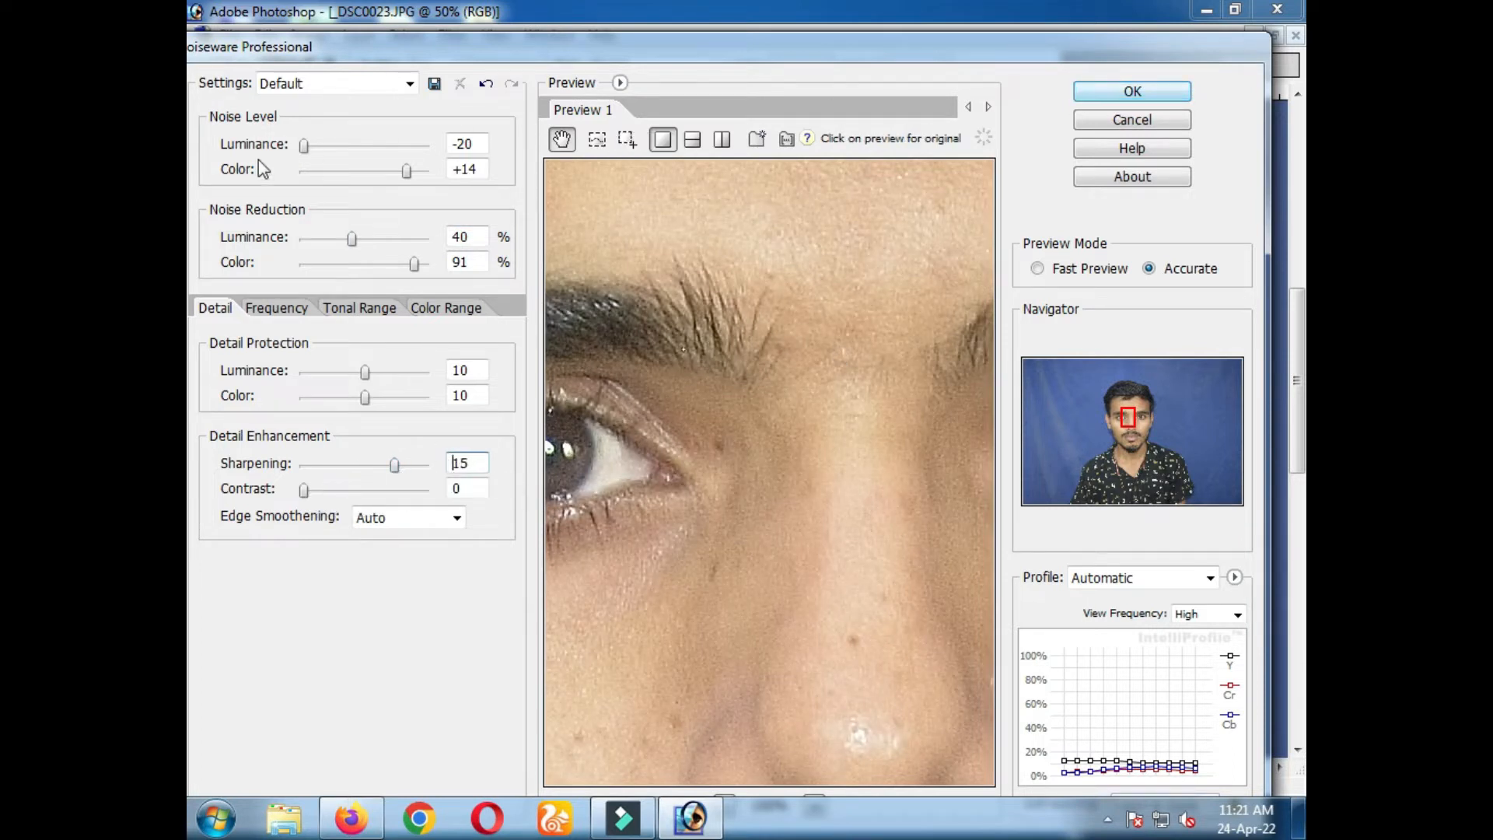
click(1157, 91)
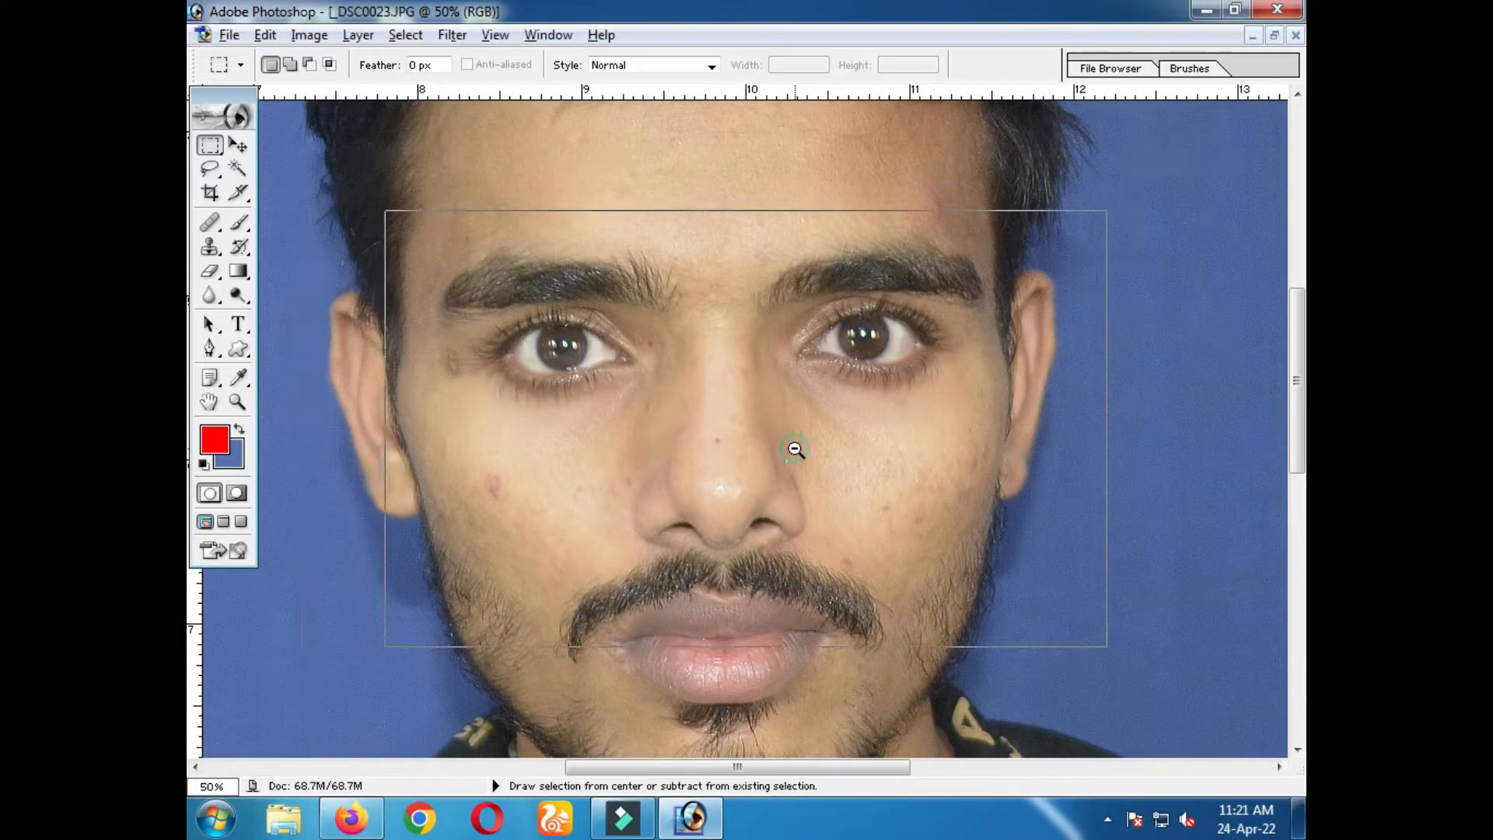
Show the layer list and duplicate the Background layer
scroll(797, 472, down, 1)
scroll(717, 447, down, 1)
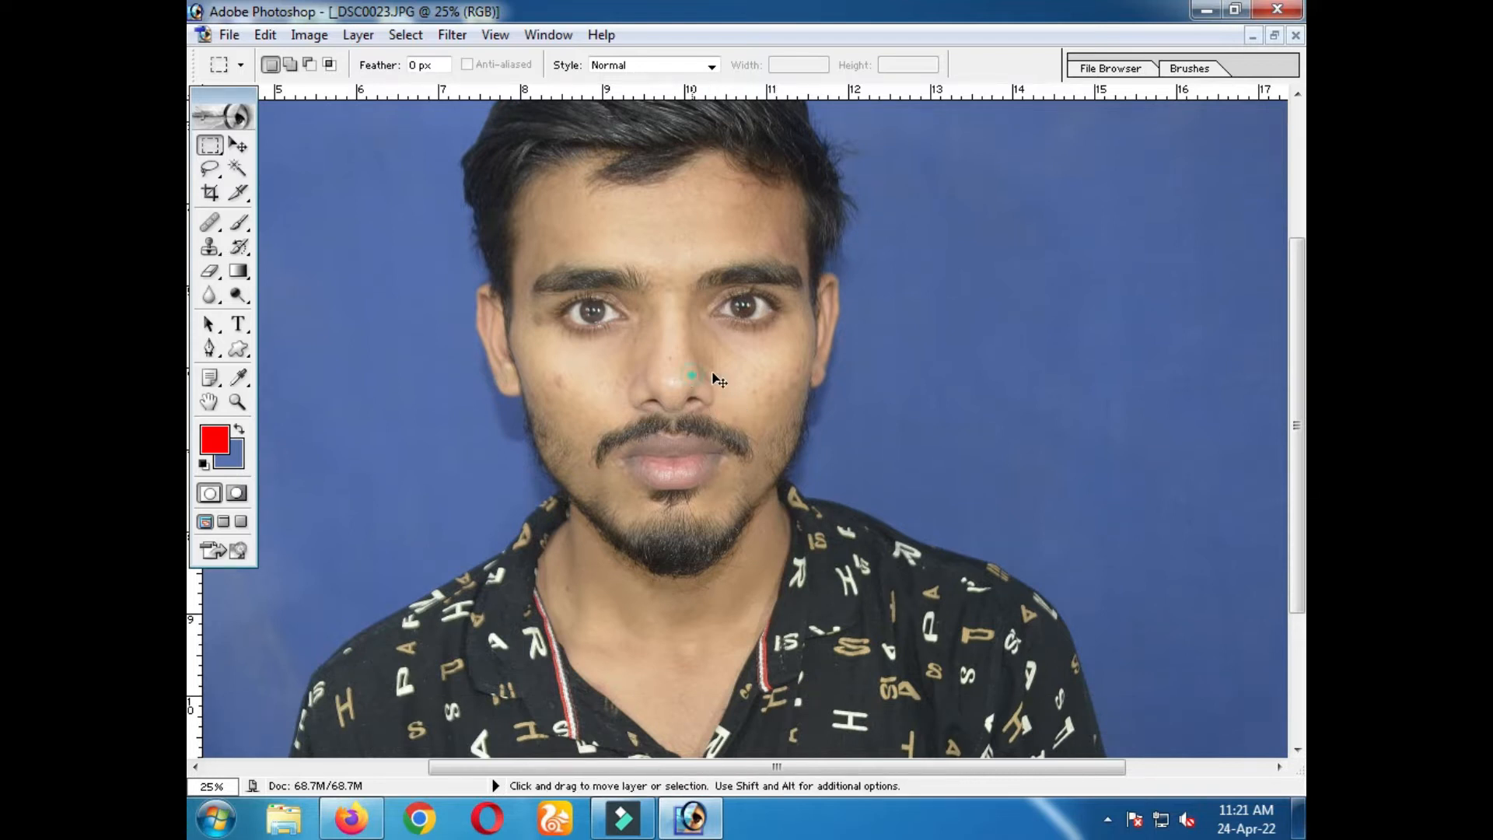
key(F7)
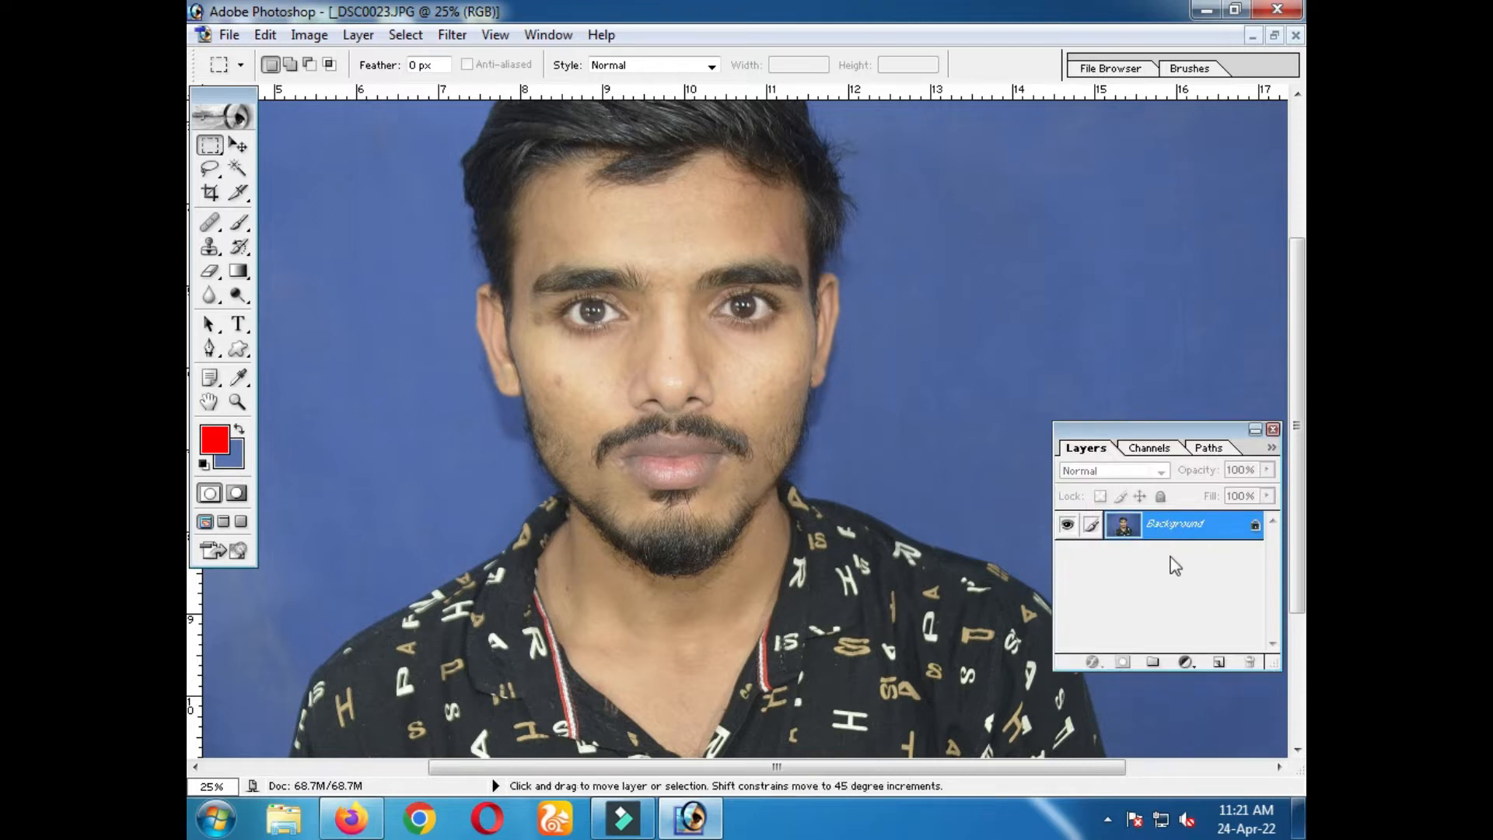
key(ctrl+j)
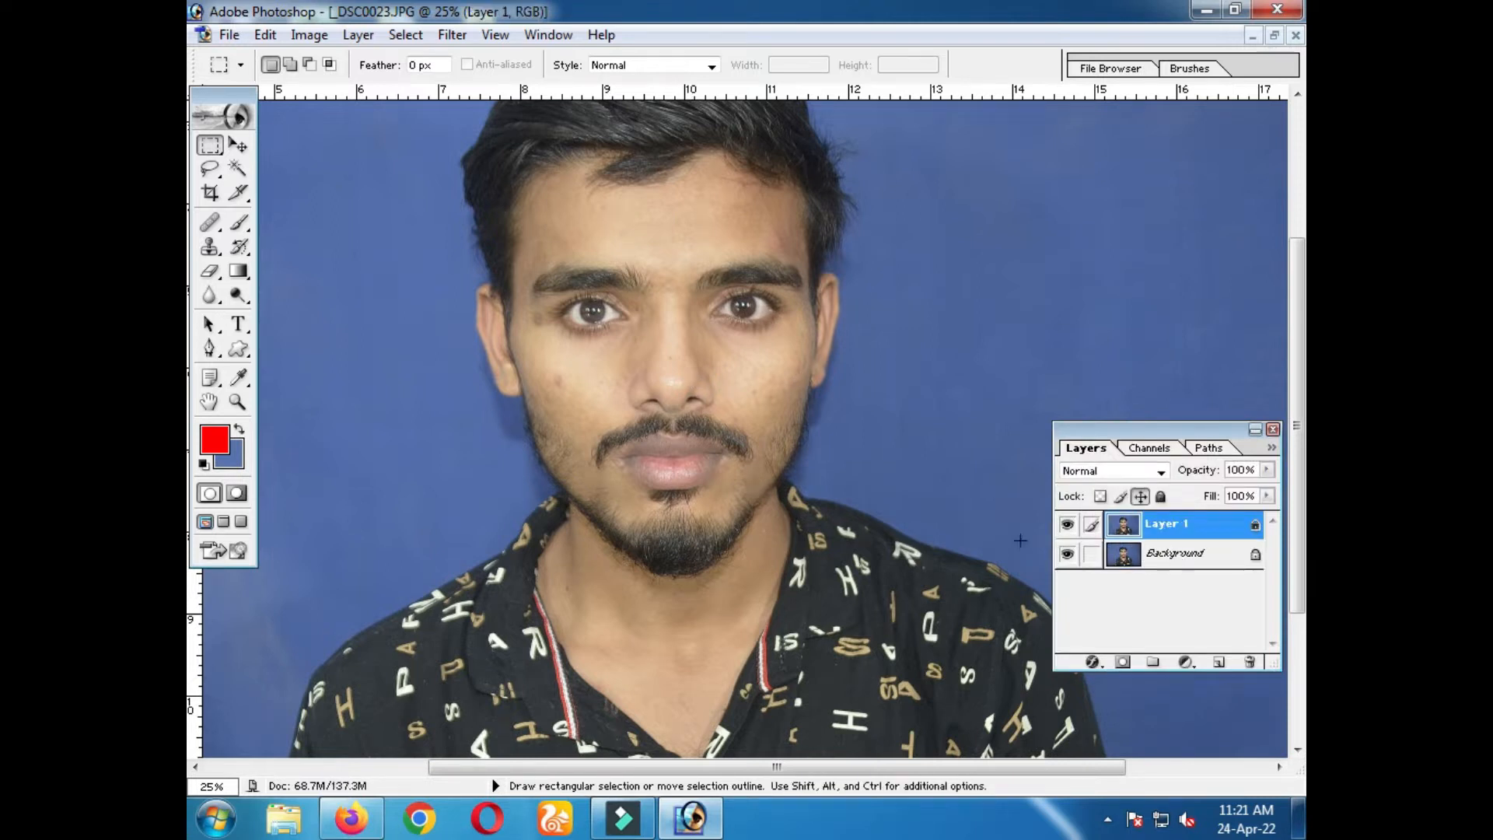
Select the skin of the forehead, cheeks and the ear on the image's left with the Magic Wand at tolerance 44
click(236, 169)
ctrl+click(663, 331)
ctrl+click(686, 350)
drag(747, 393, 675, 304)
click(707, 250)
click(907, 240)
click(1016, 273)
click(647, 383)
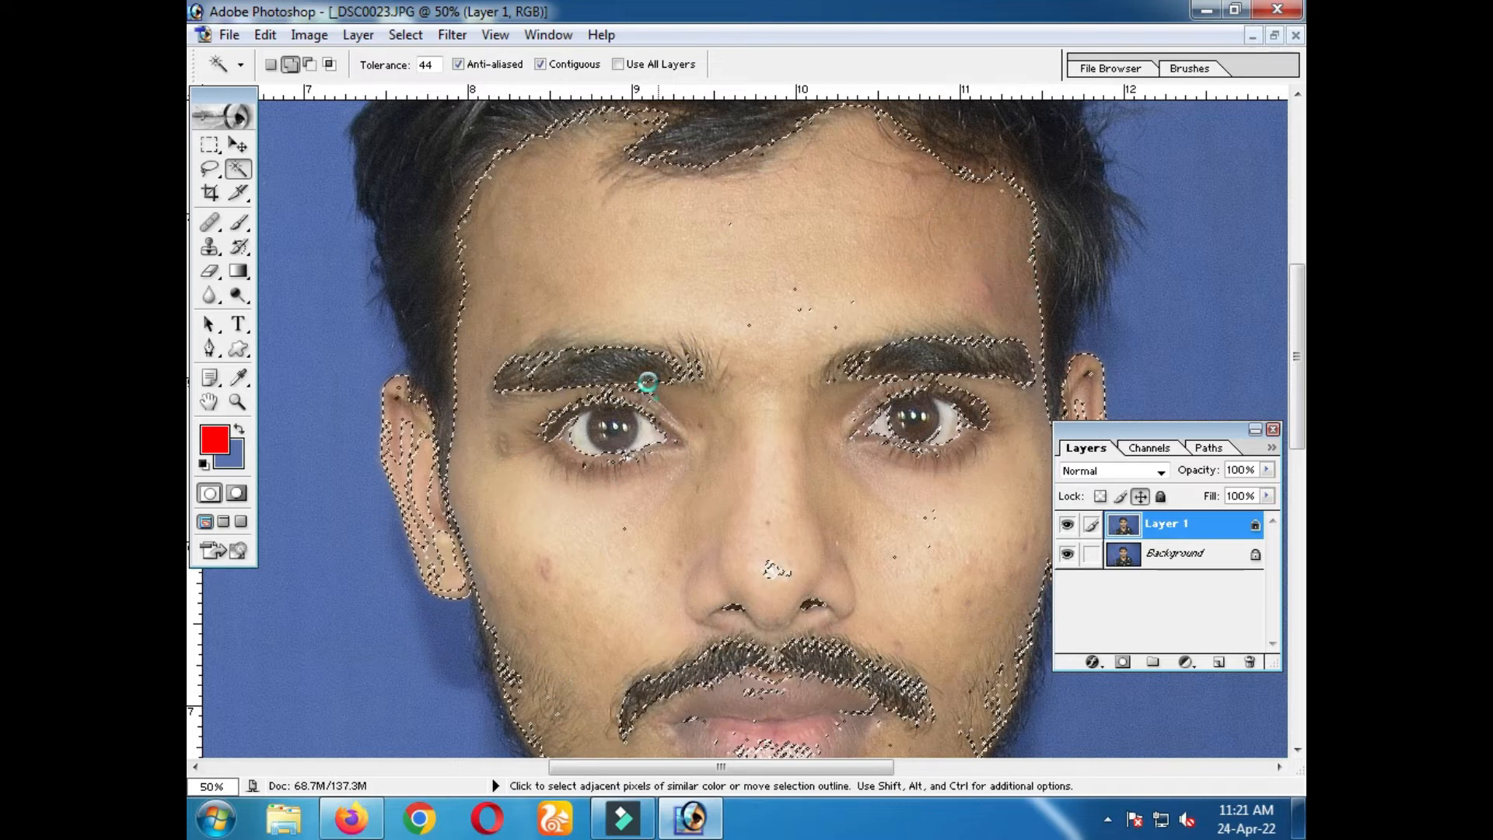
click(432, 452)
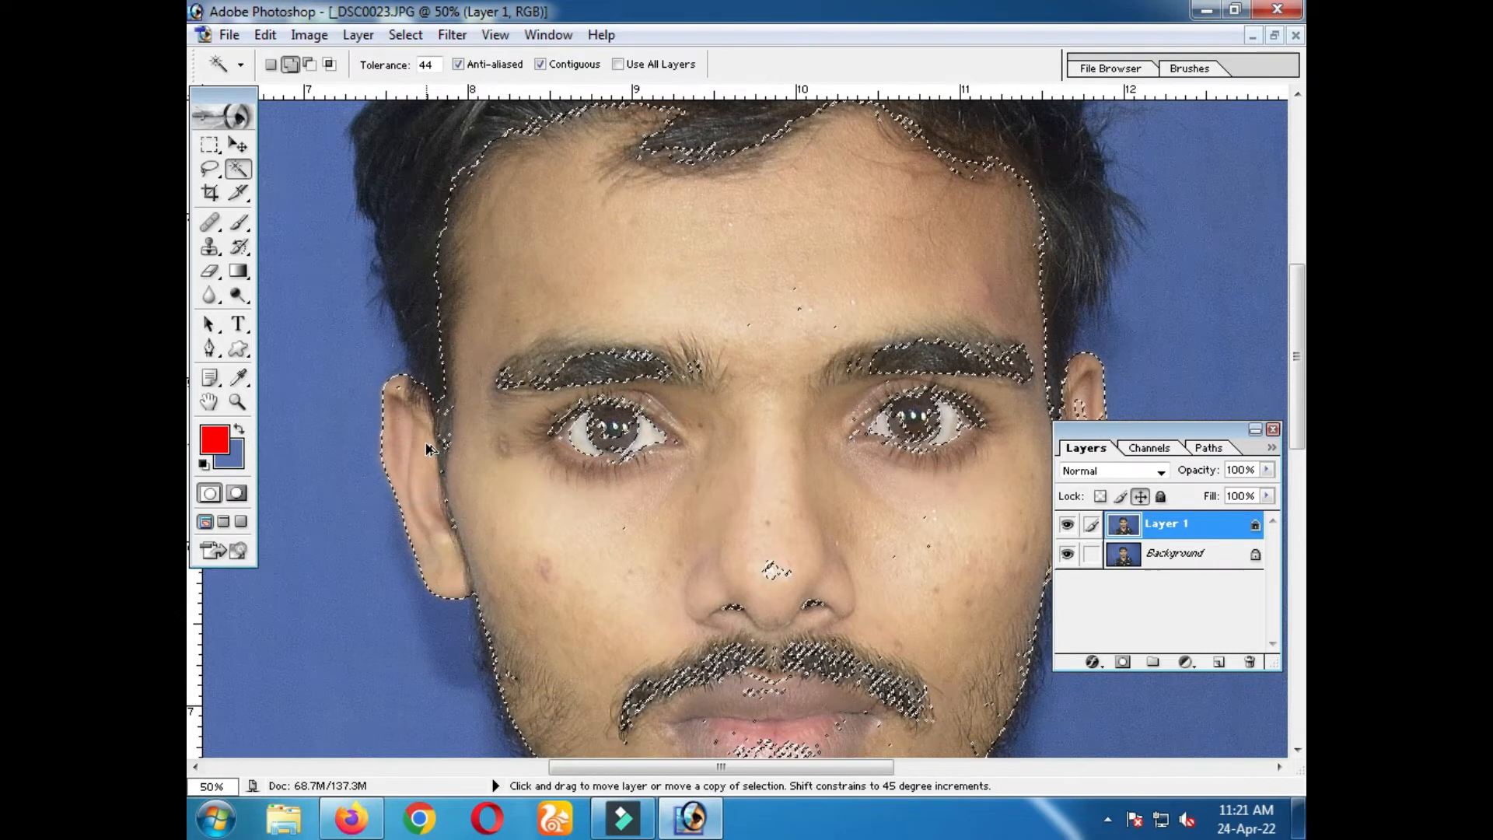
Add the neck, chin and remaining cheek and ear skin to the Magic Wand selection
scroll(632, 516, down, 5)
click(873, 566)
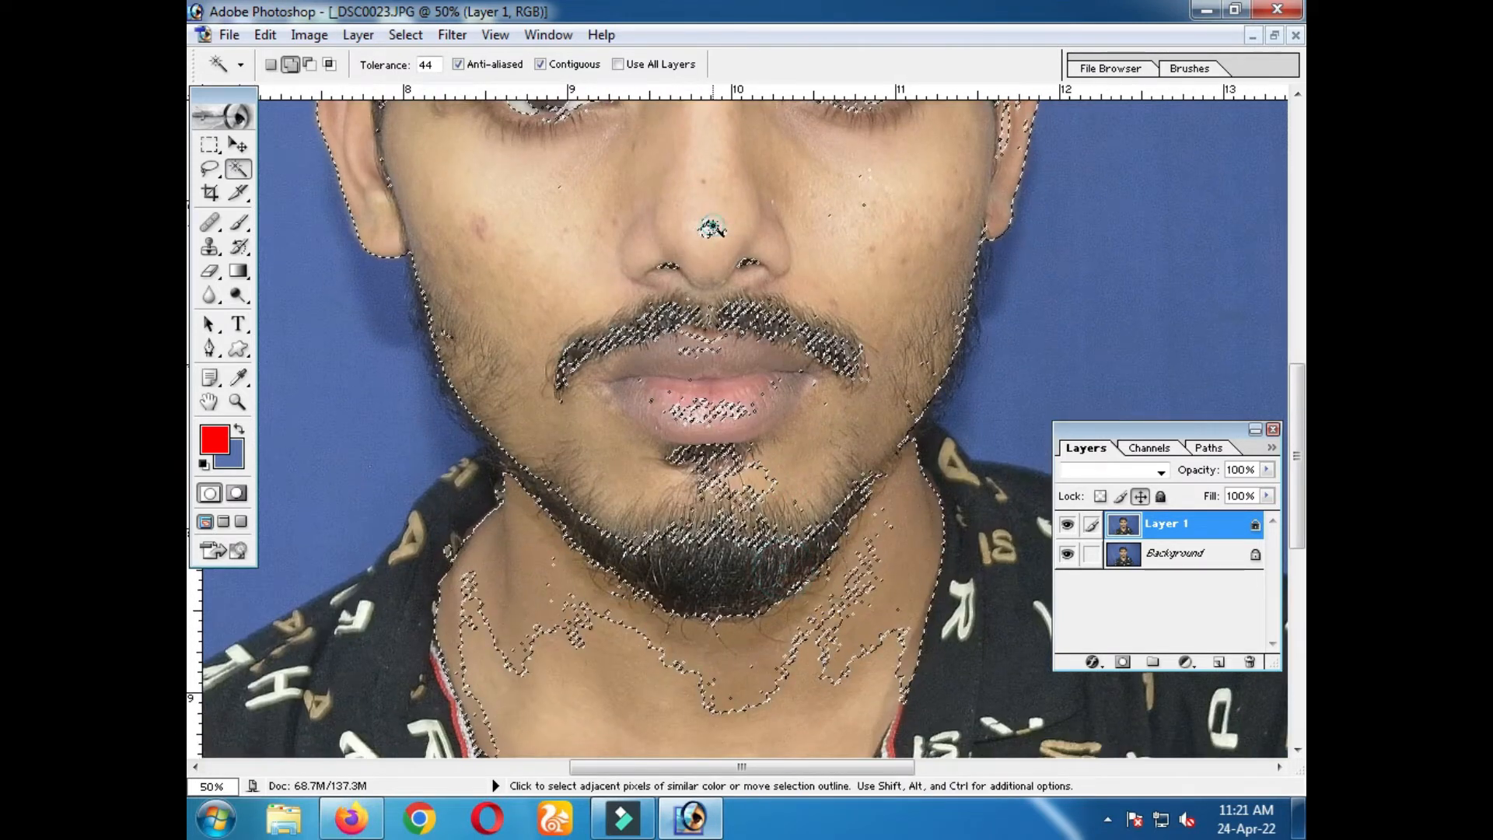
click(712, 227)
drag(836, 633, 807, 434)
click(810, 436)
click(703, 653)
drag(921, 208, 917, 446)
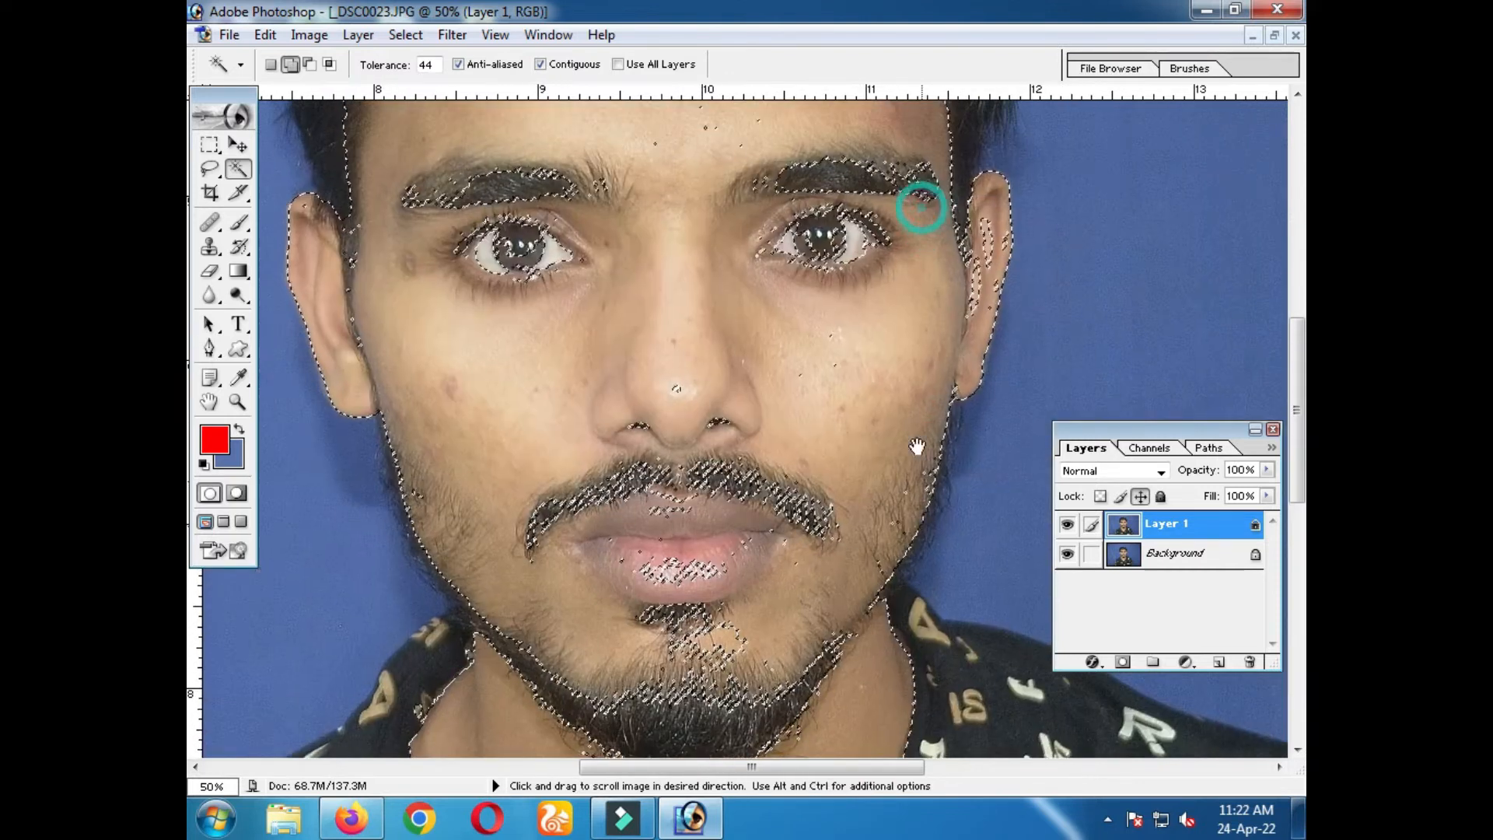
click(843, 376)
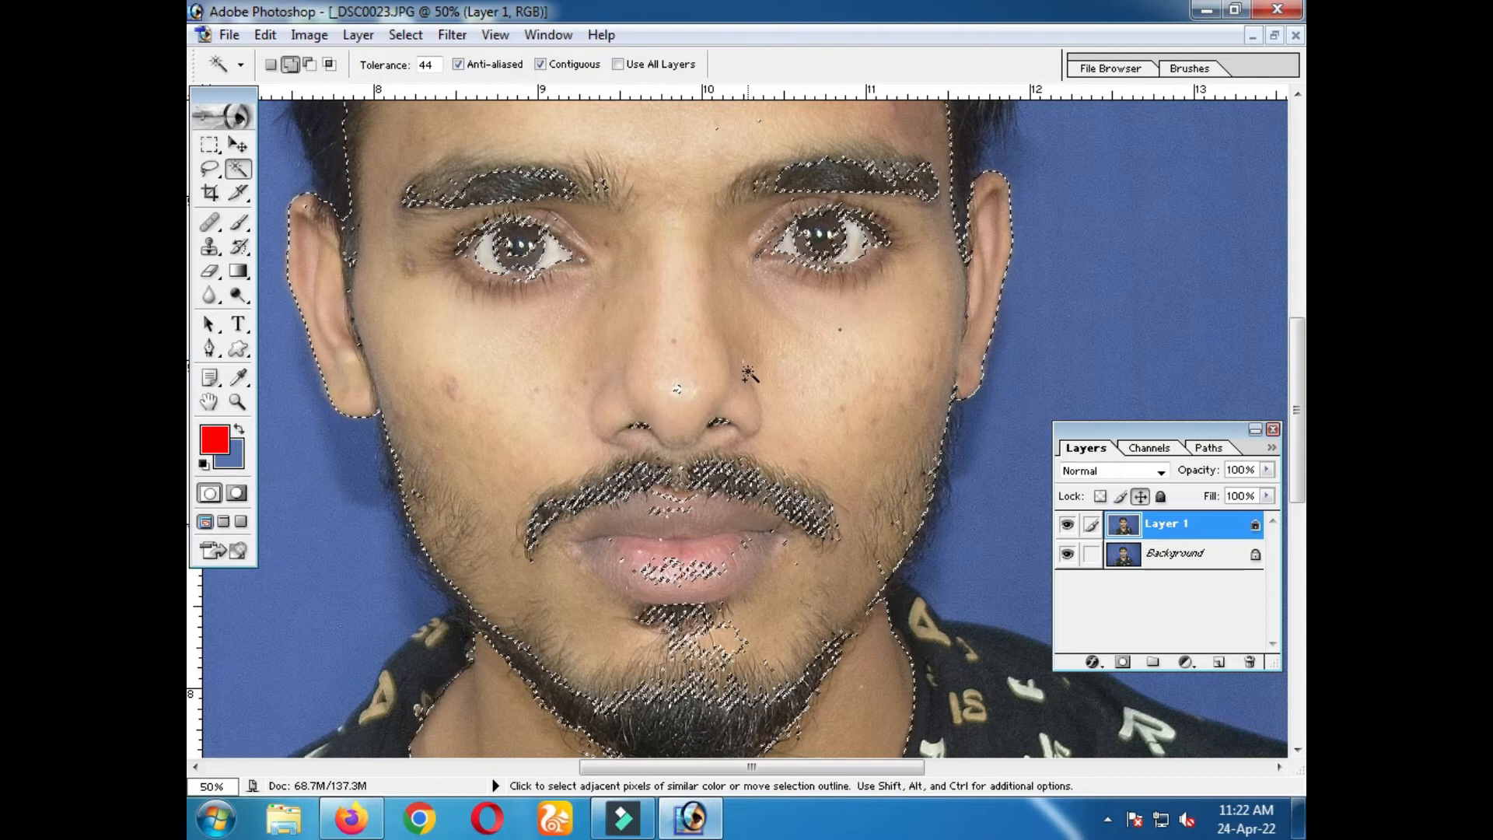
Feather the skin selection twice with a radius of 10 pixels
key(ctrl+alt+d)
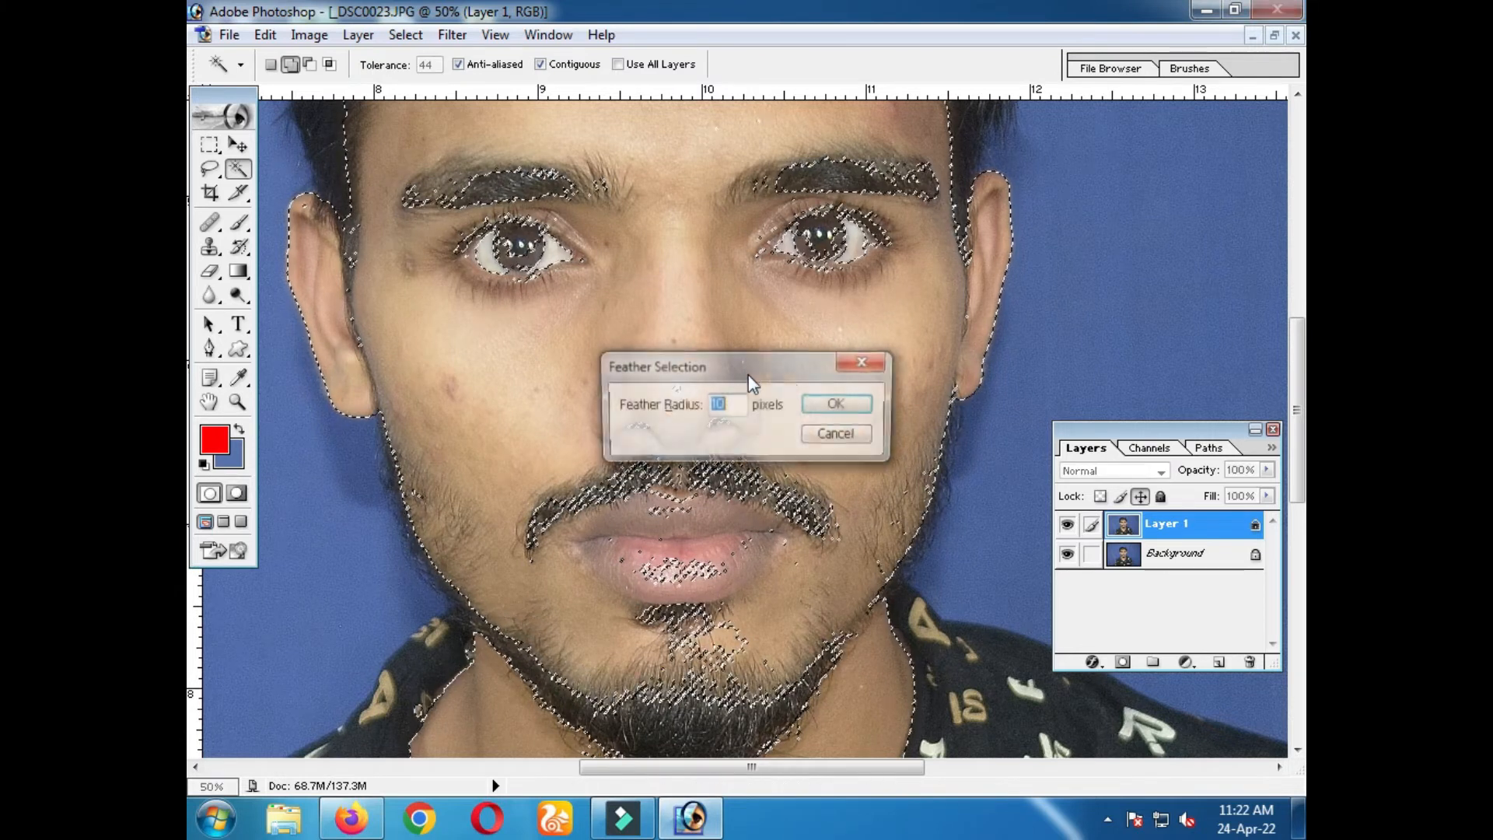
click(840, 404)
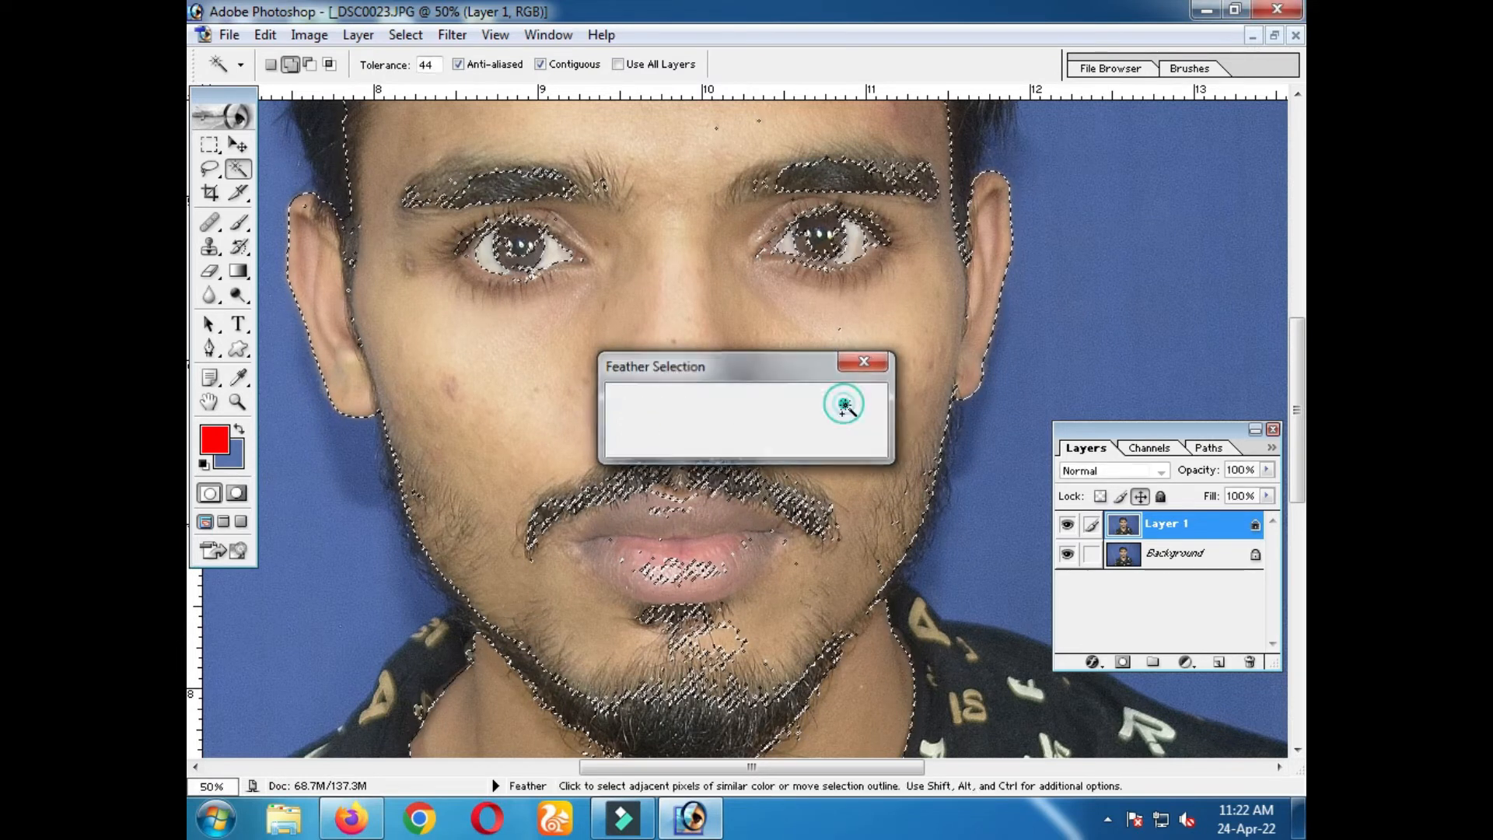
right_click(846, 359)
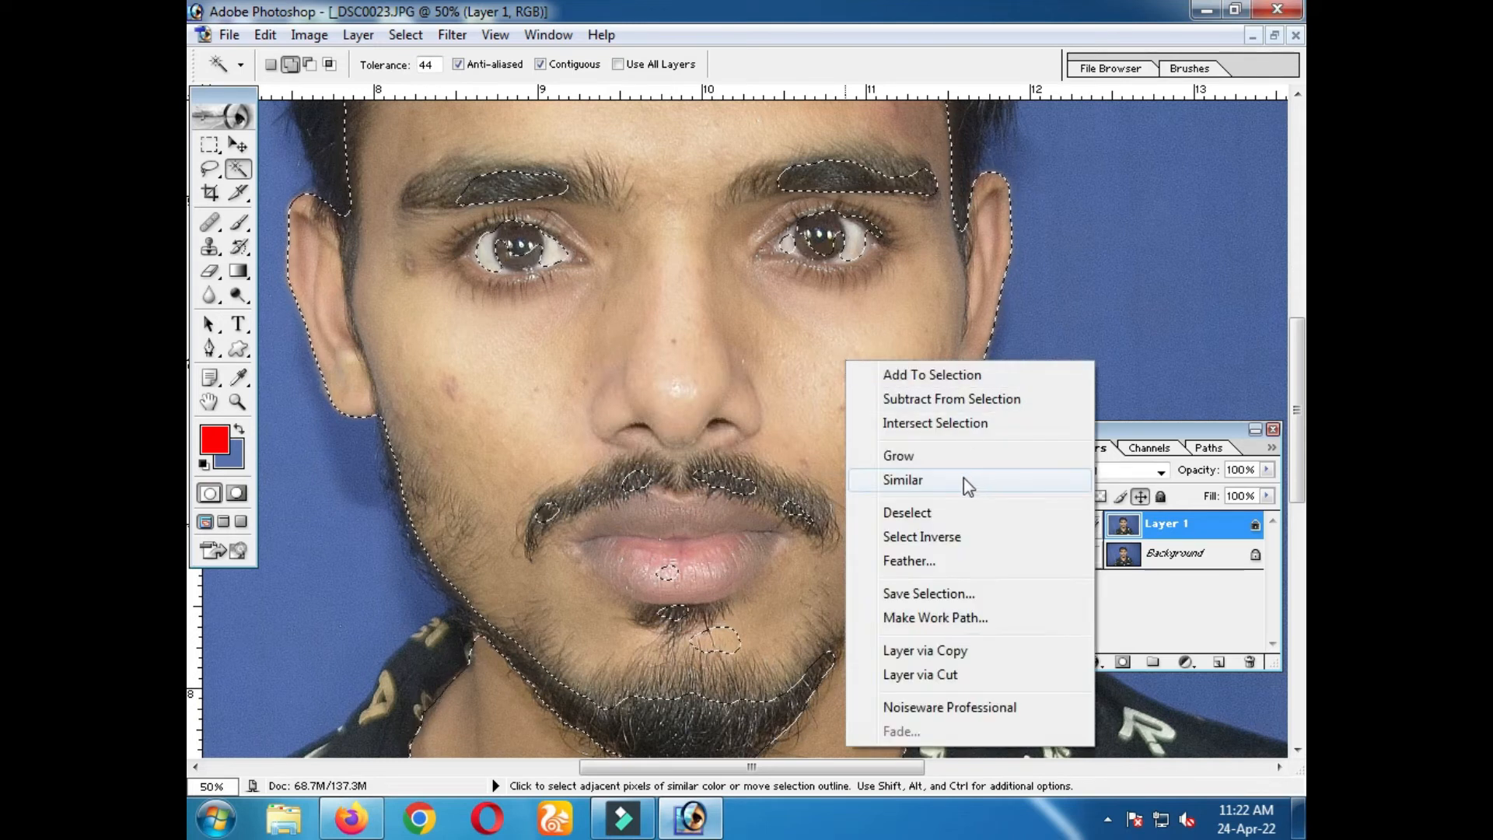
click(927, 568)
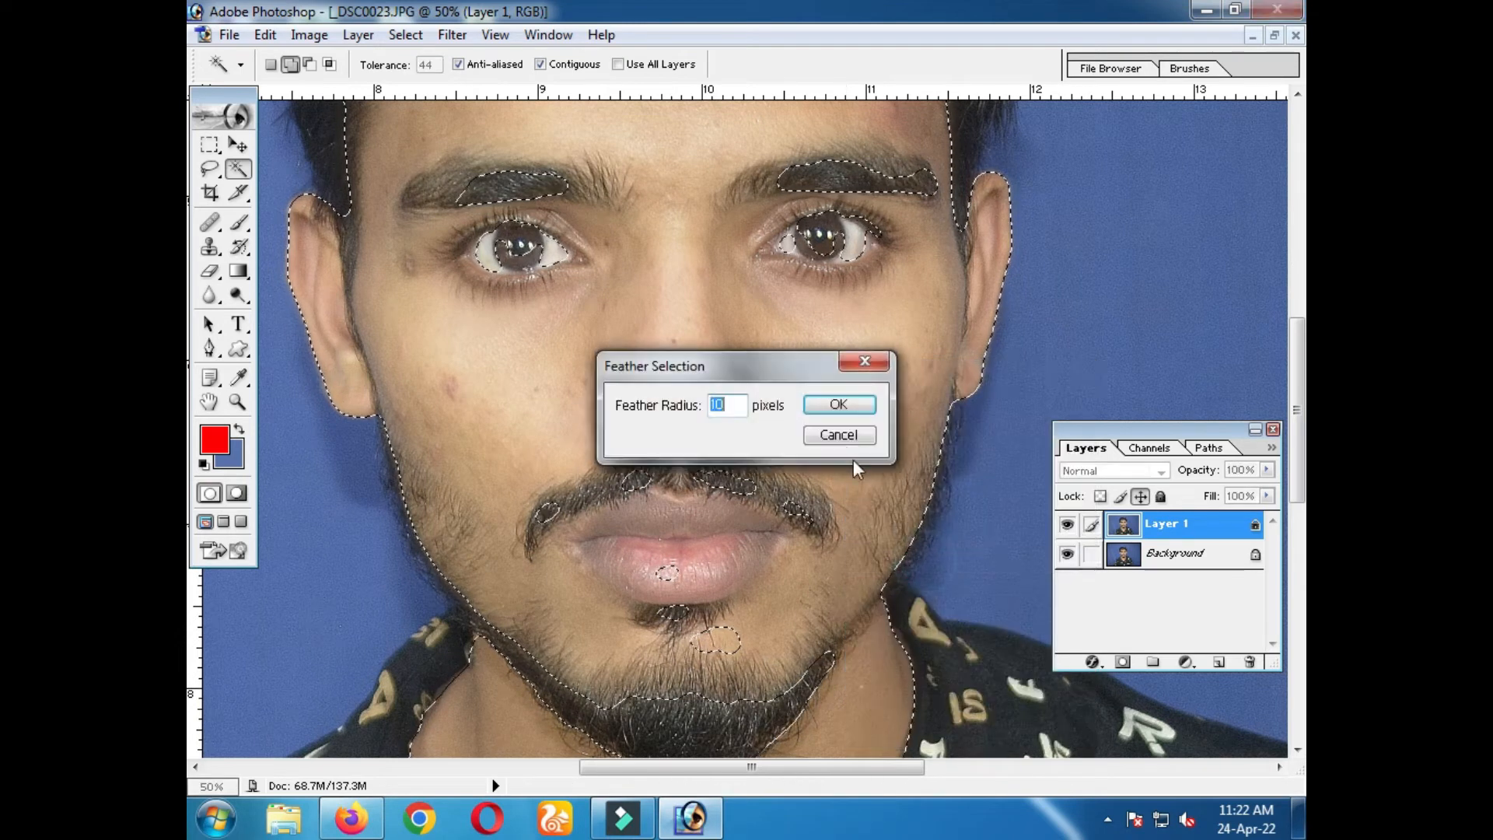
click(855, 408)
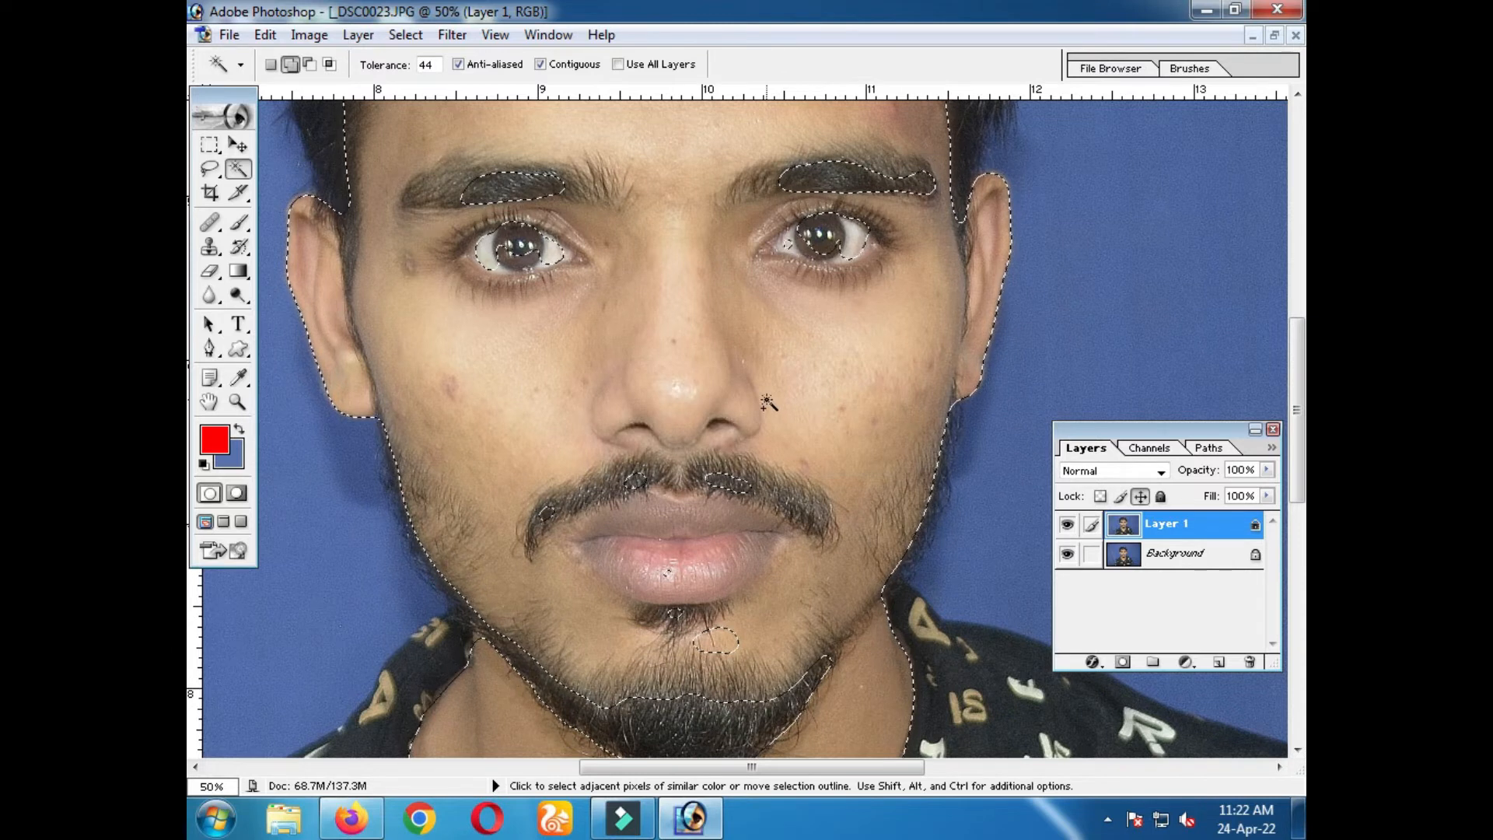
Switch to the Brush tool and set its opacity to 27%
scroll(746, 412, up, 1)
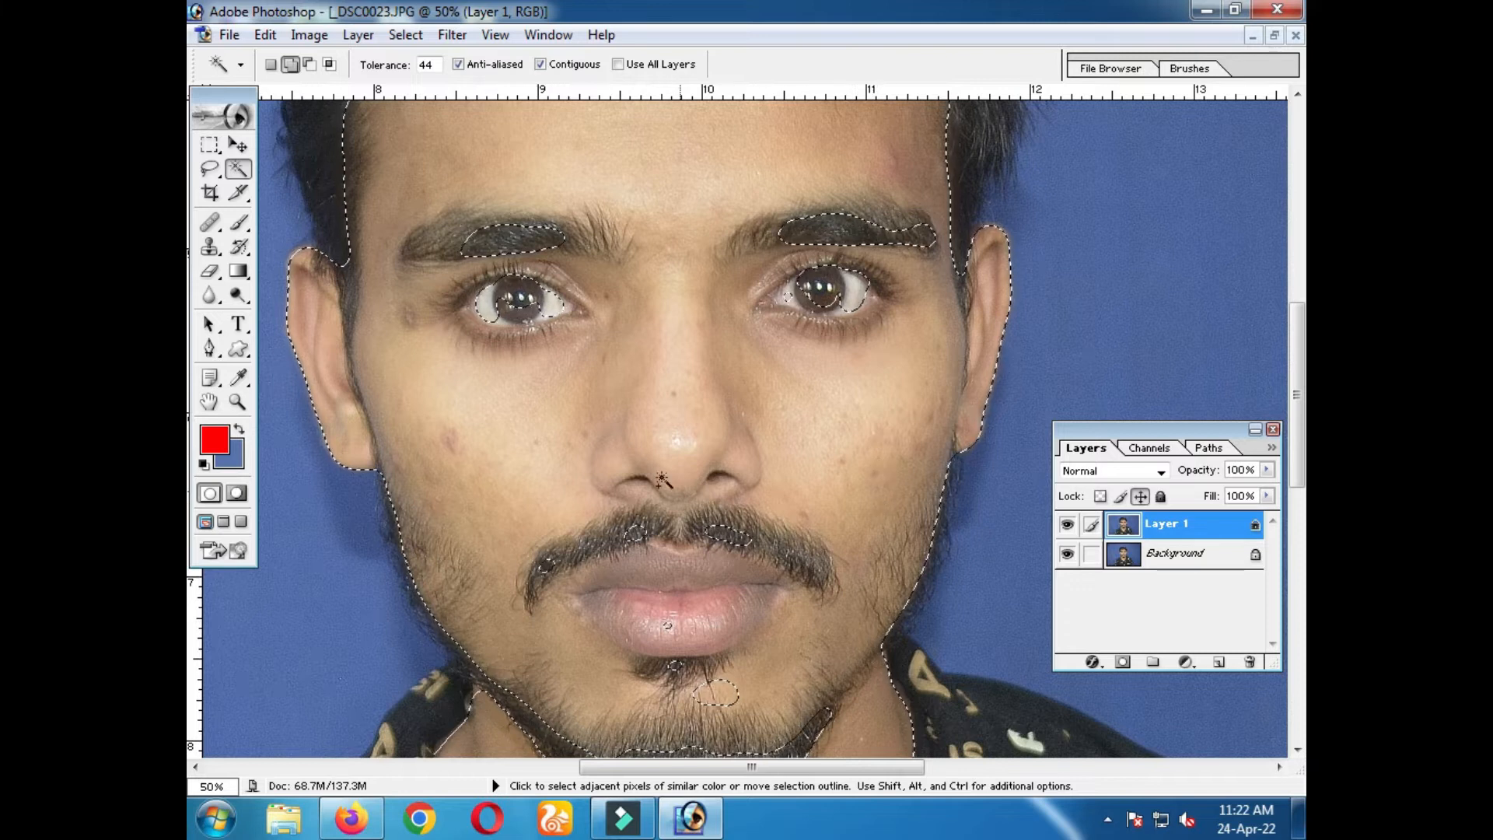
scroll(549, 386, down, 1)
click(238, 223)
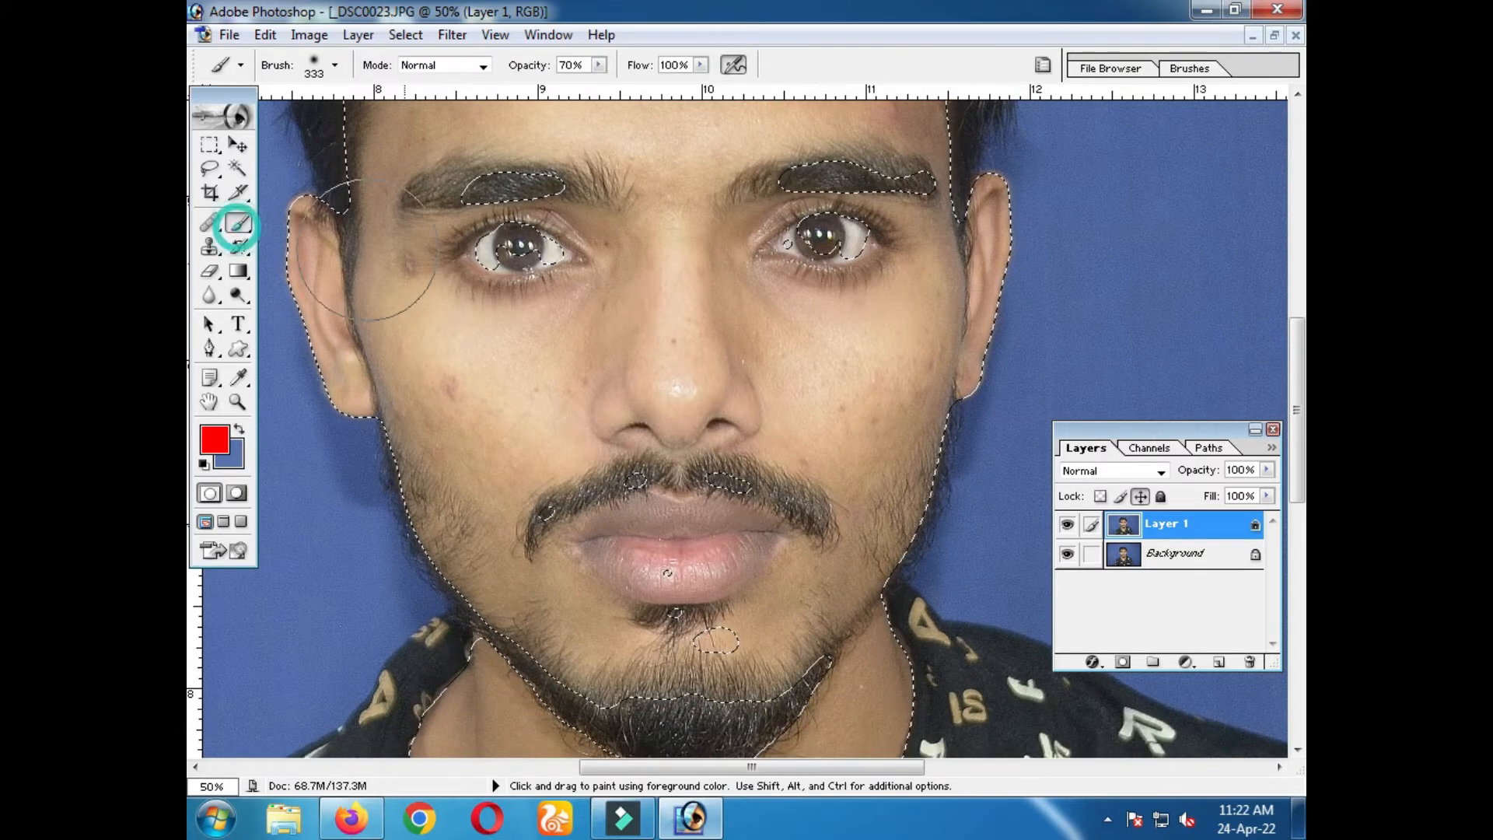
ctrl+click(858, 426)
click(599, 64)
drag(549, 91, 552, 91)
Set the soft brush's master diameter to 139 px for painting on the facial skin
right_click(823, 336)
click(984, 374)
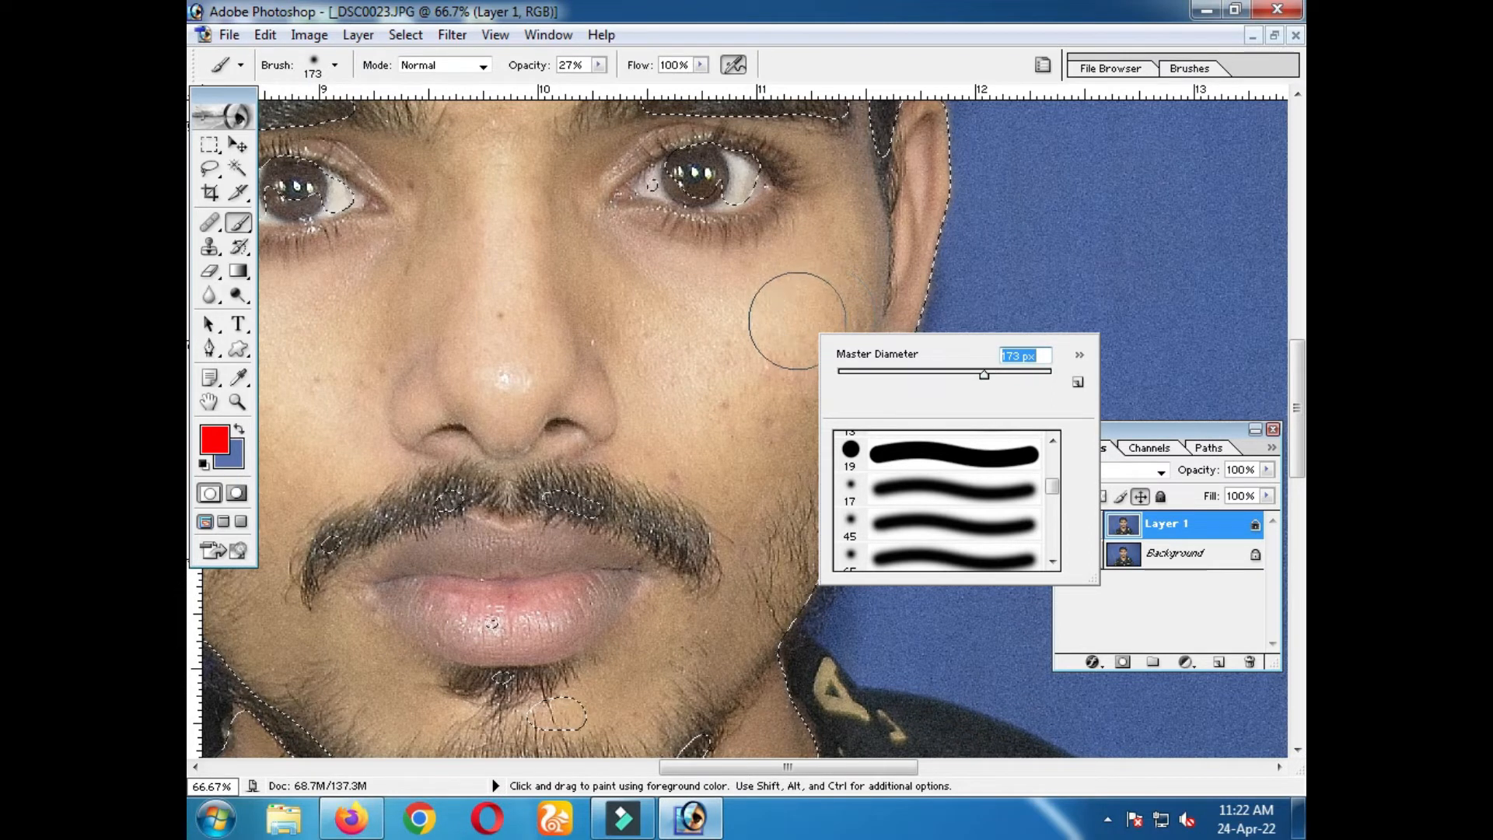
click(1086, 285)
right_click(1185, 340)
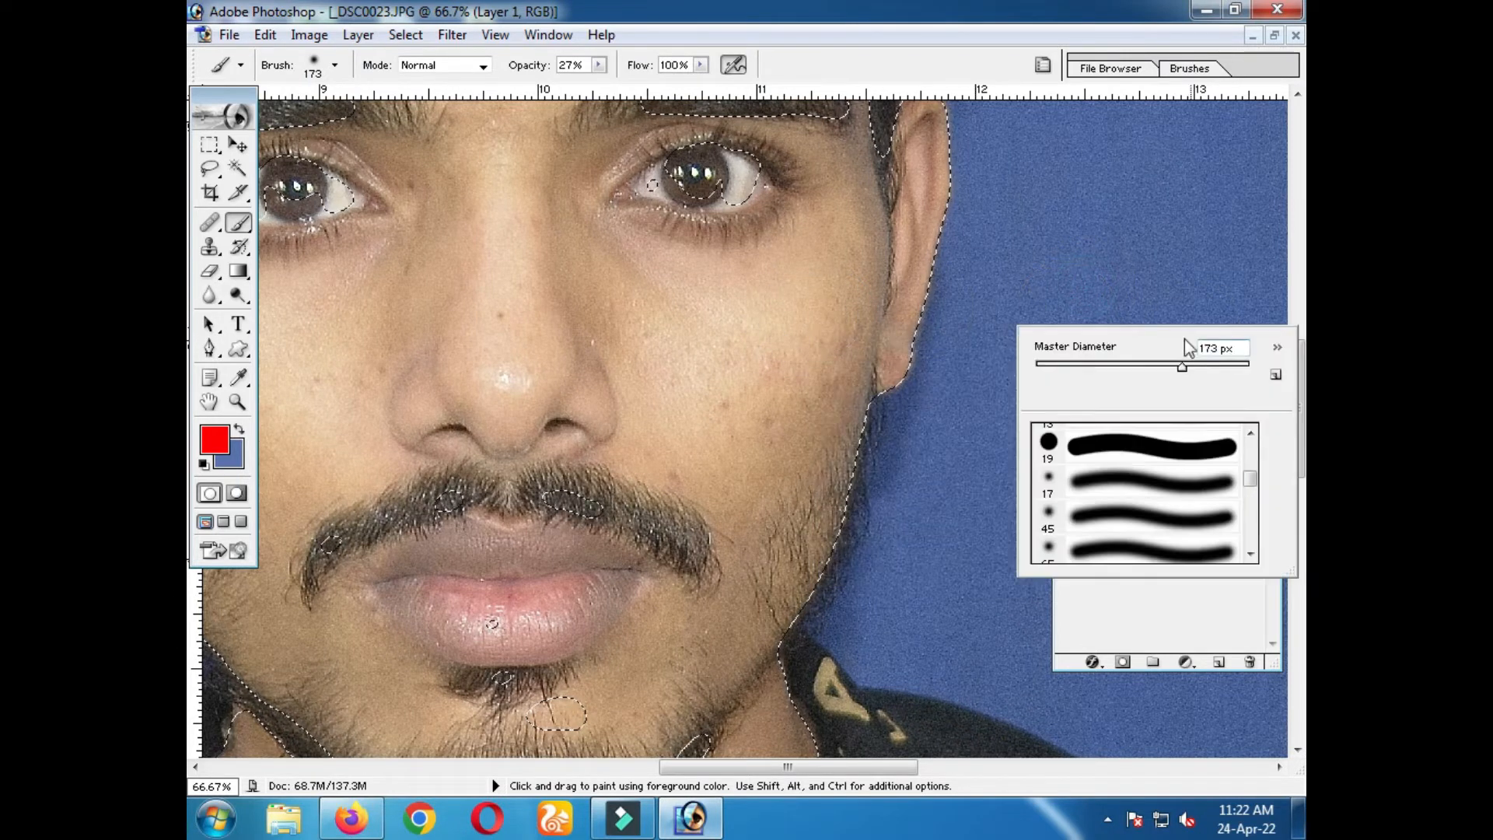
click(1176, 517)
right_click(946, 289)
click(1075, 329)
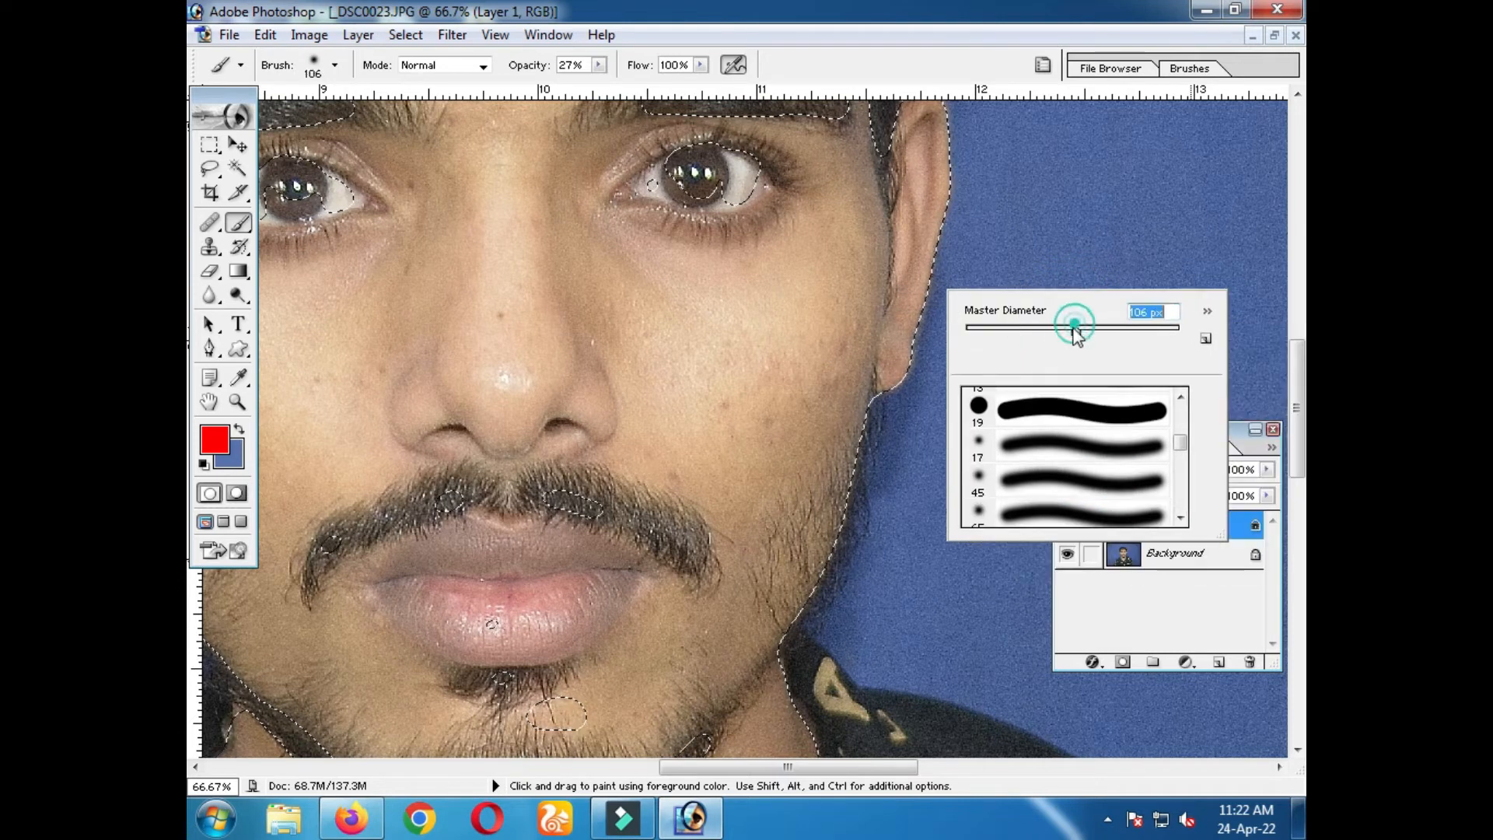
drag(1072, 339, 1092, 331)
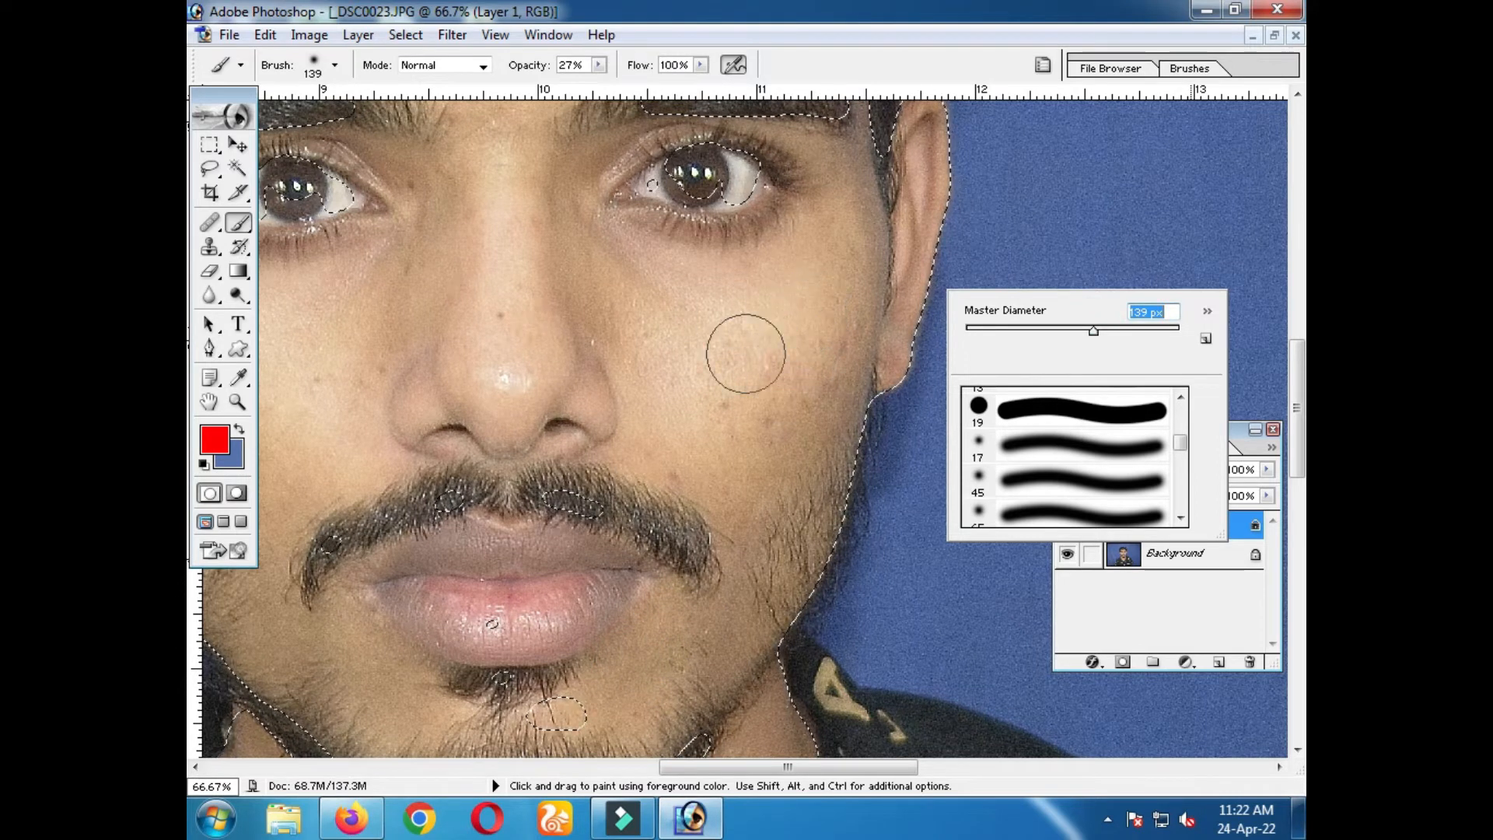
Sample the light skin tone of the cheek beside the ear and paint over that cheek's blemishes at 27% opacity
alt+click(801, 330)
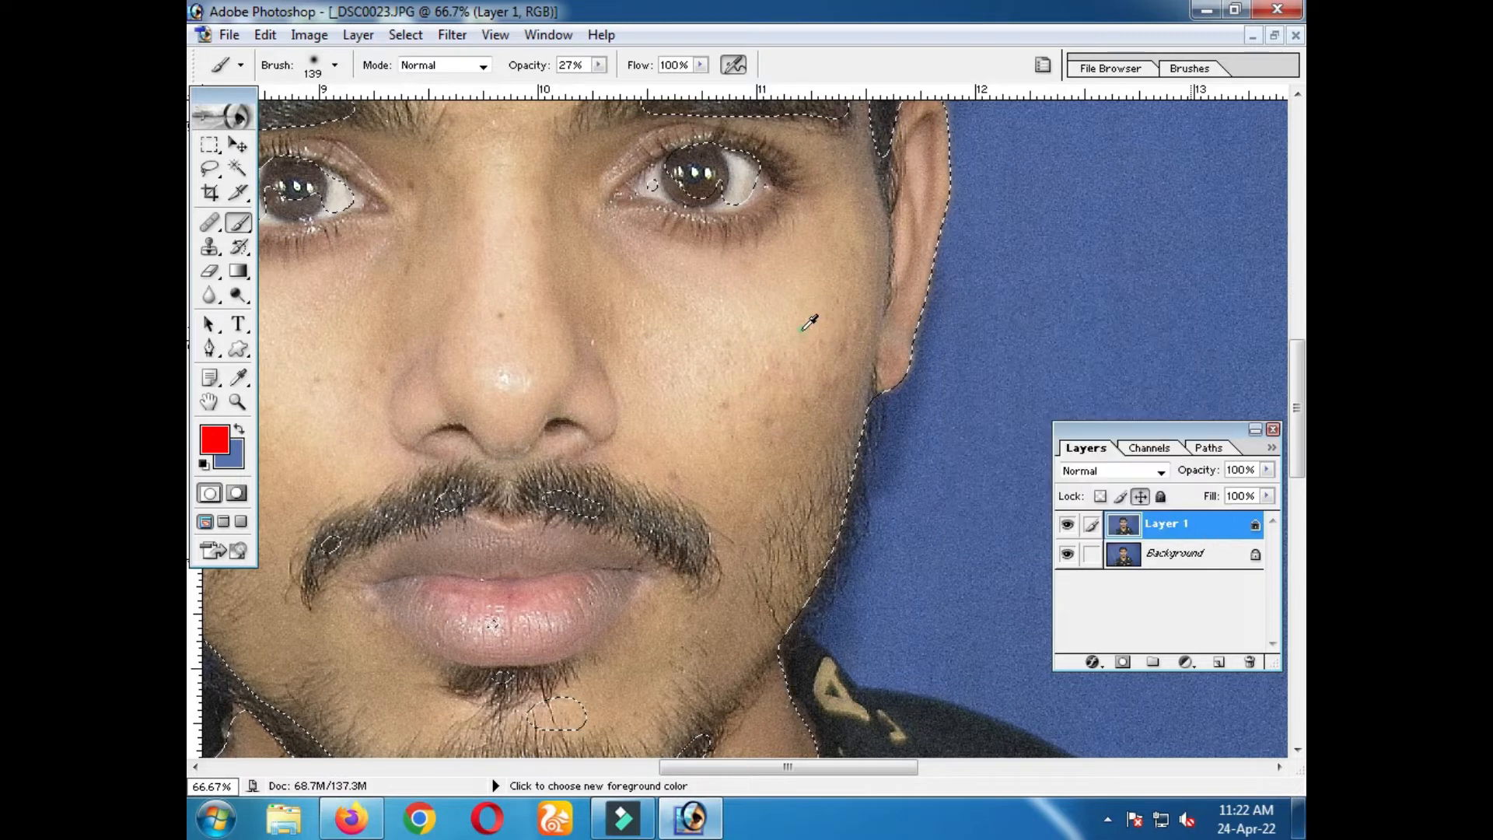
alt+click(801, 326)
alt+click(807, 325)
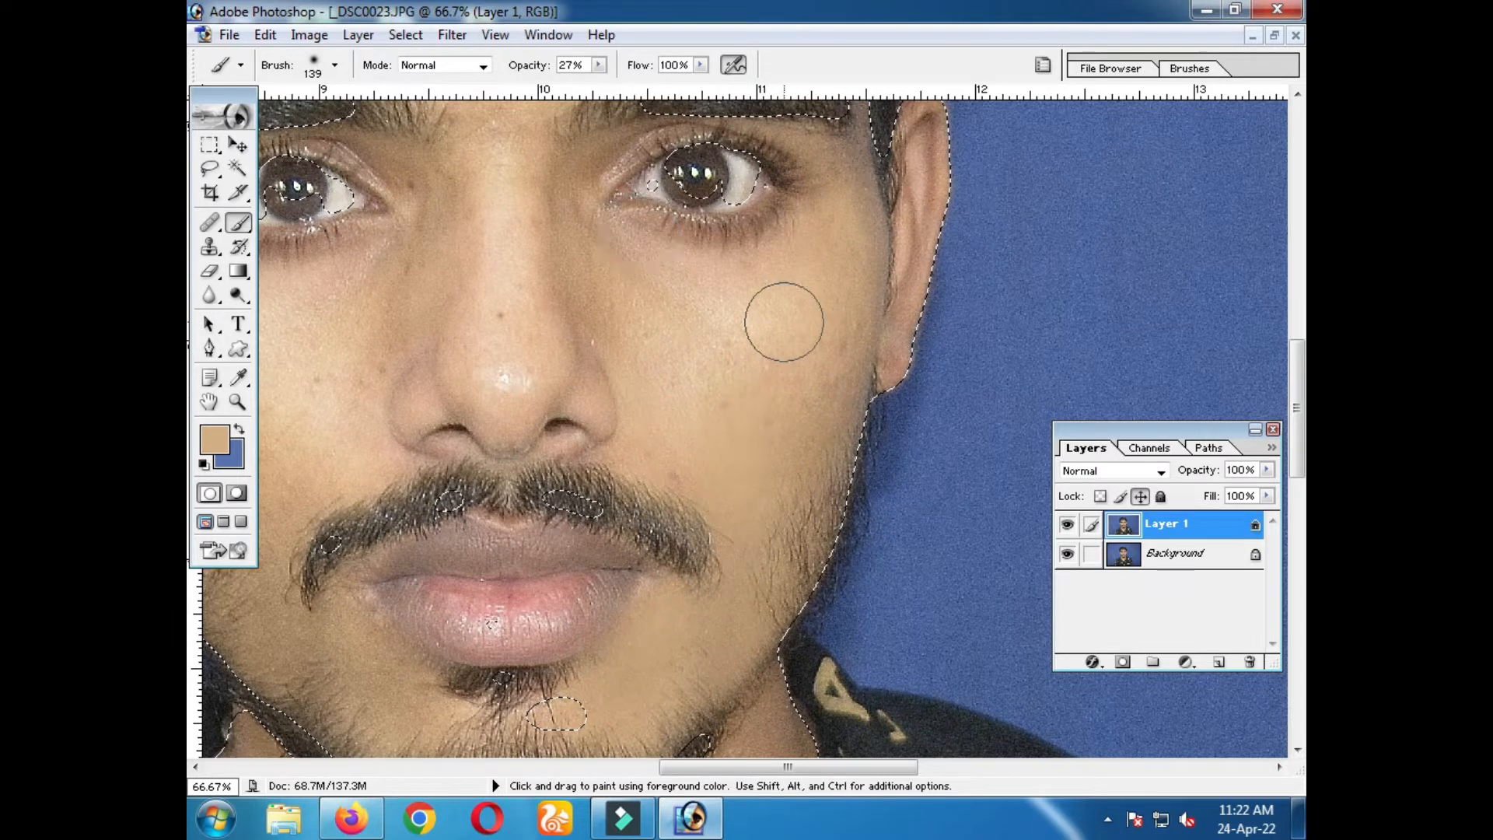
Paint the sampled skin tone over the opposite cheek and the skin below the eye to even out its spots
key(space)
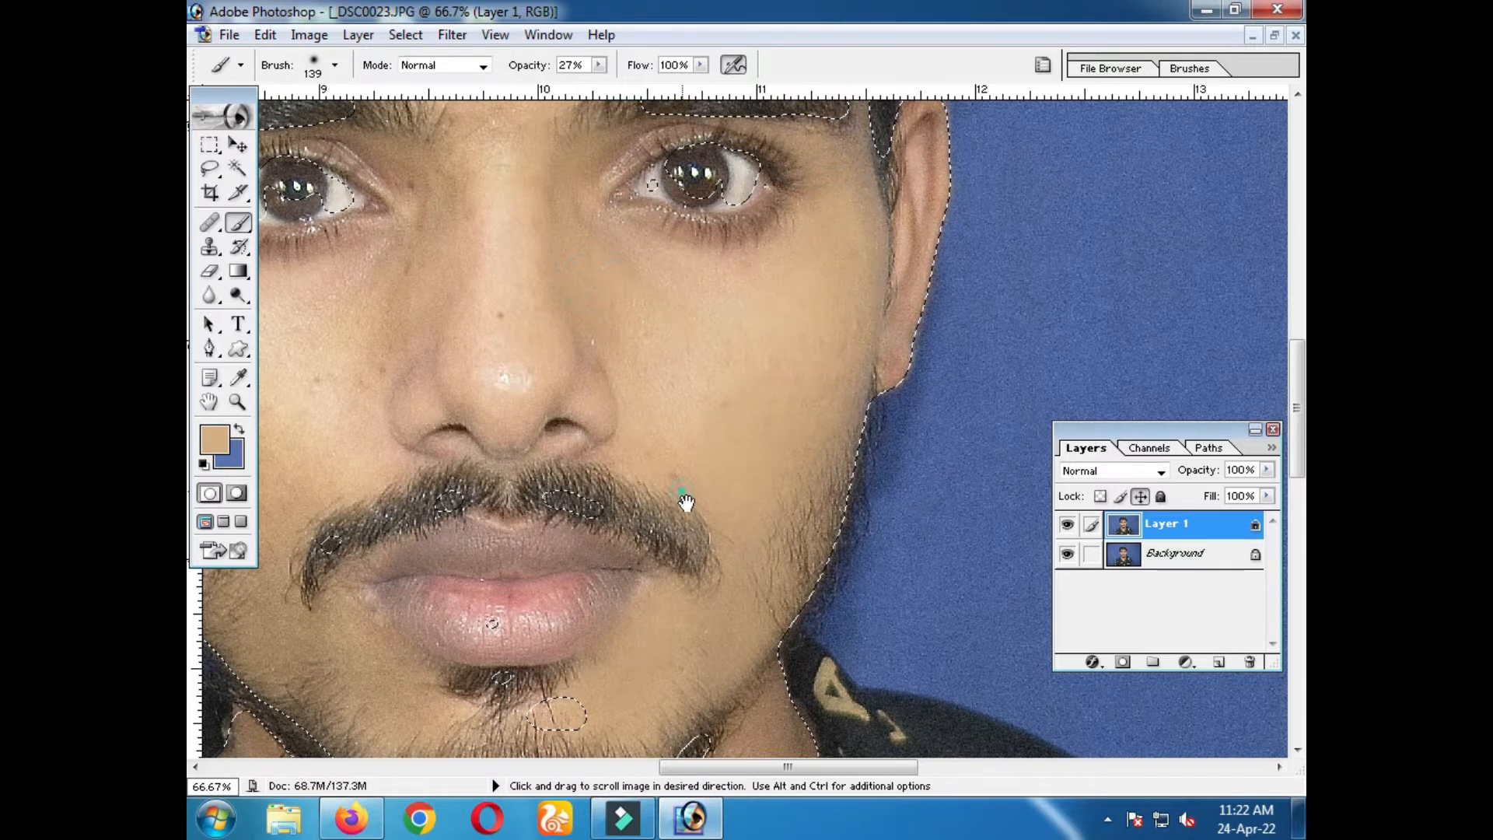
drag(683, 492, 931, 336)
key(space)
drag(604, 488, 639, 587)
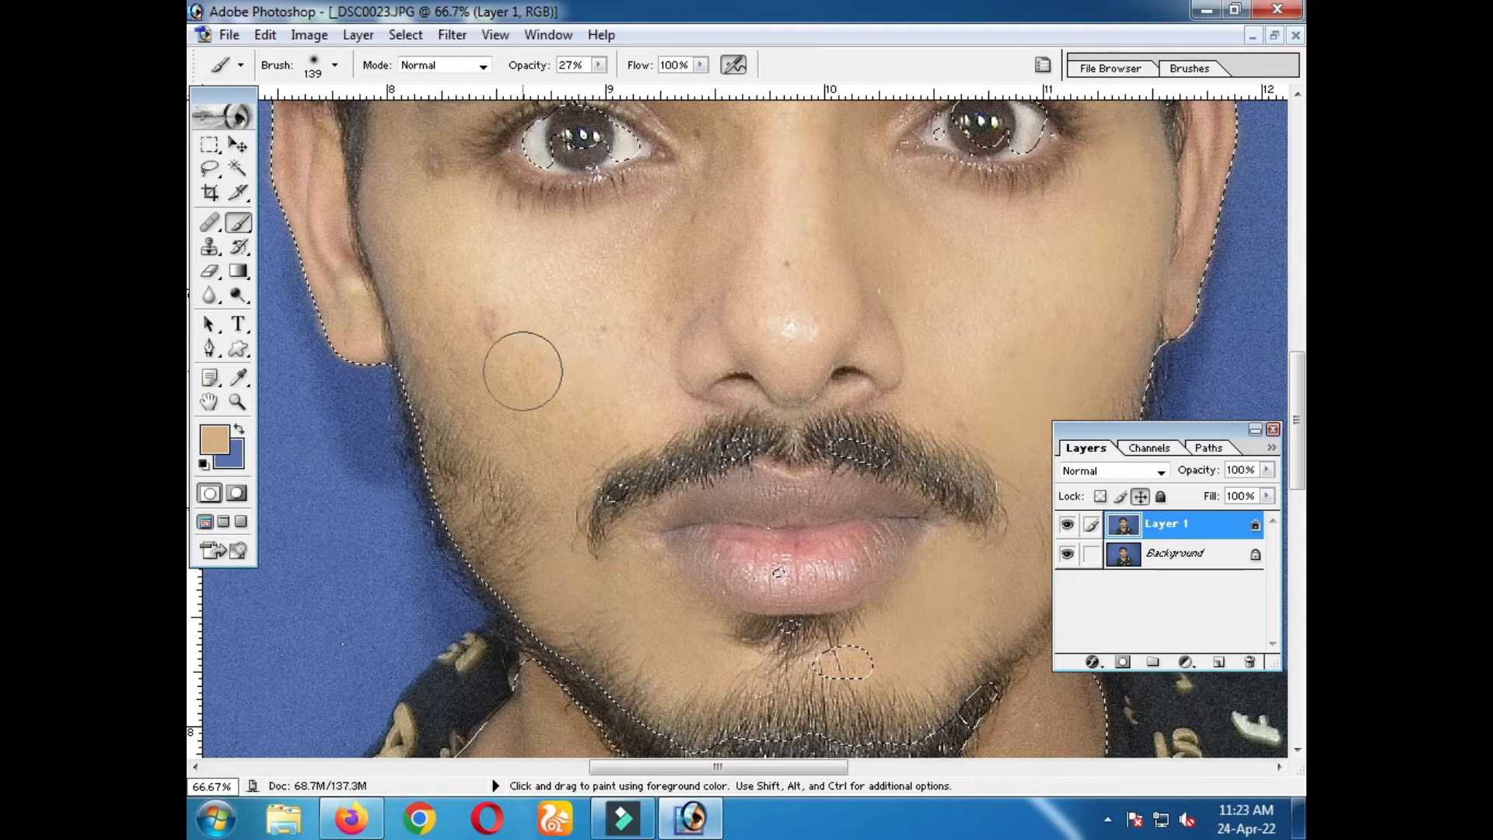
key(space)
drag(706, 293, 674, 434)
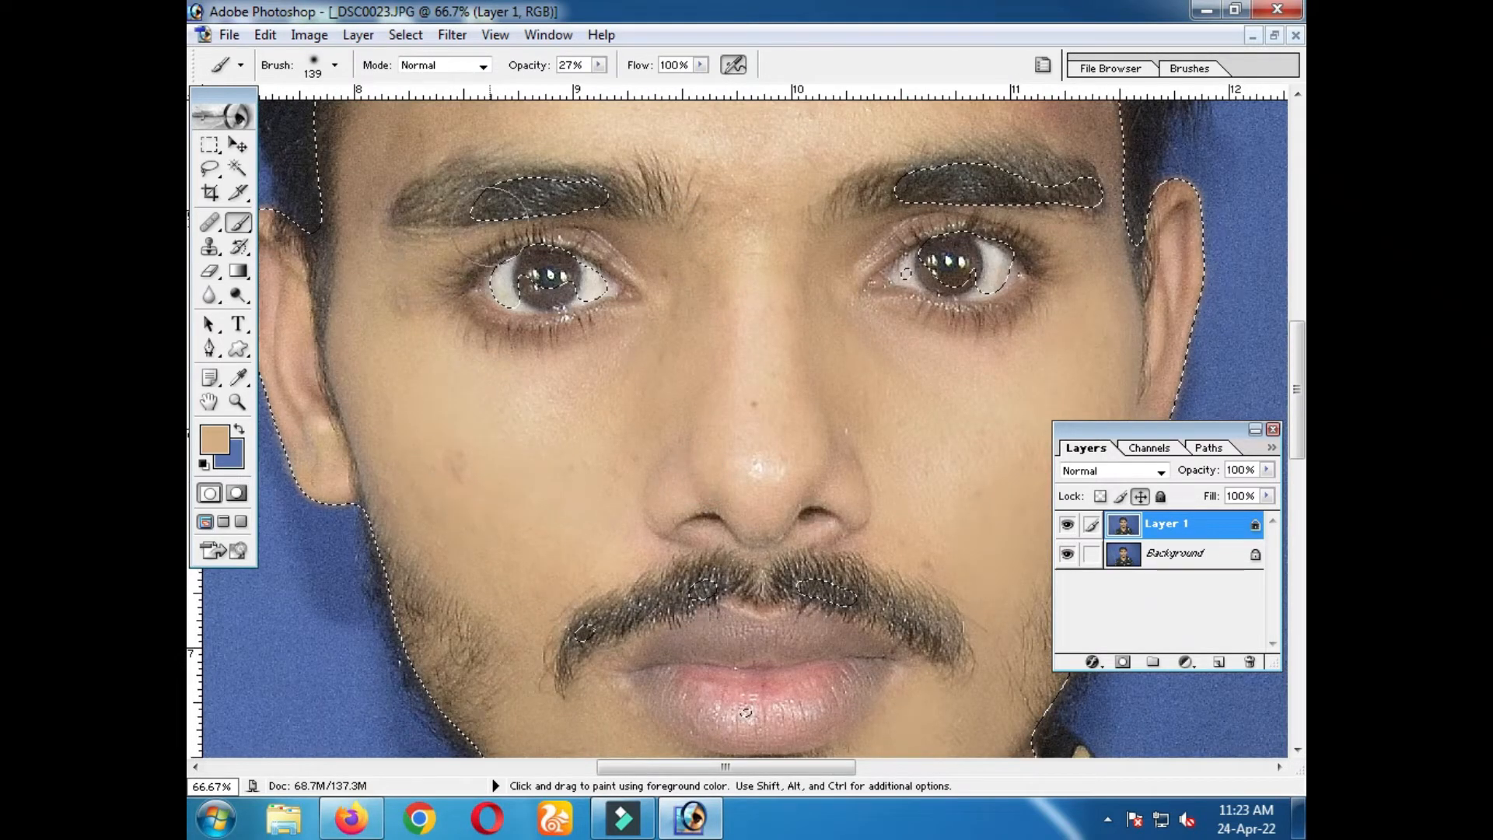
Sample the skin tone from the nose, enlarge the brush to 167 px and paint over the nose and forehead
key(space)
alt+click(790, 350)
right_click(789, 385)
drag(944, 440, 961, 441)
click(784, 319)
mouse_move(745, 339)
mouse_down()
mouse_move(900, 267)
mouse_move(975, 288)
mouse_move(894, 175)
mouse_up()
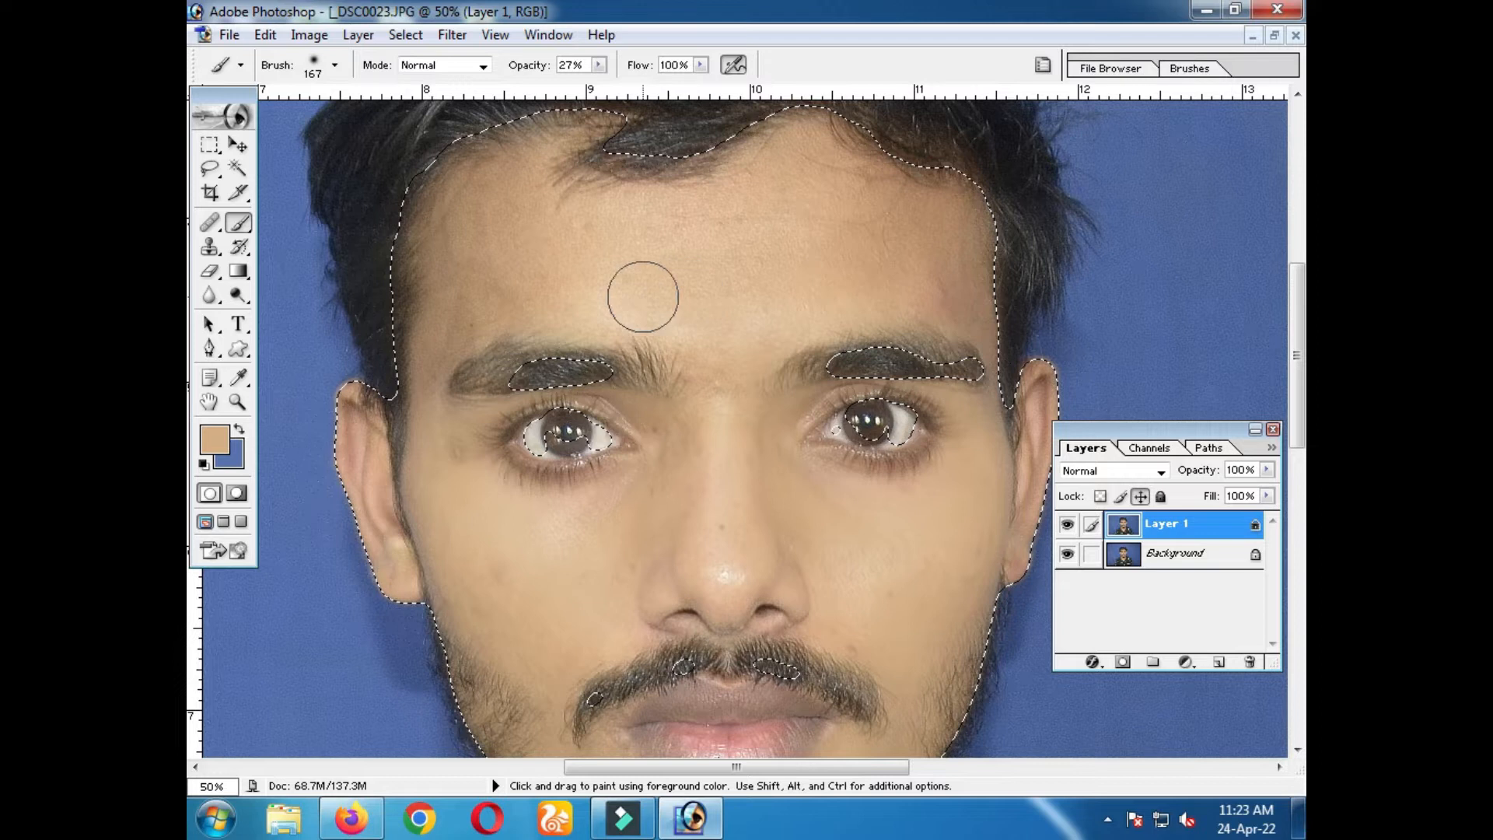
mouse_move(423, 360)
mouse_down()
mouse_move(595, 270)
mouse_move(431, 270)
mouse_move(526, 209)
mouse_up()
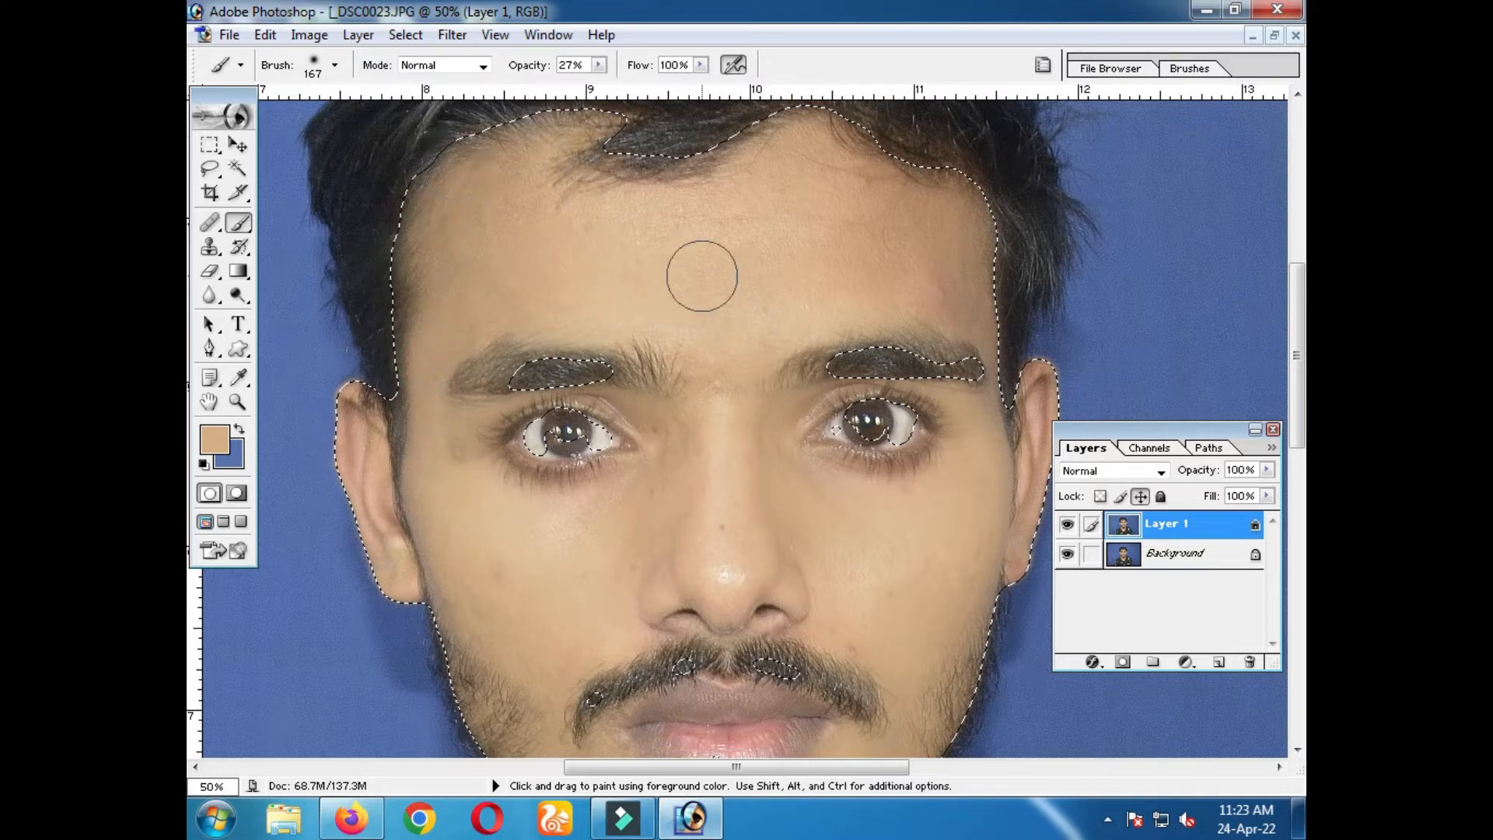
mouse_move(680, 410)
mouse_down()
mouse_move(645, 409)
mouse_move(589, 518)
mouse_move(488, 420)
mouse_move(675, 400)
mouse_up()
Smooth both cheeks and the skin around the mouth and chin with the 167 px brush
key(space)
drag(693, 543, 686, 271)
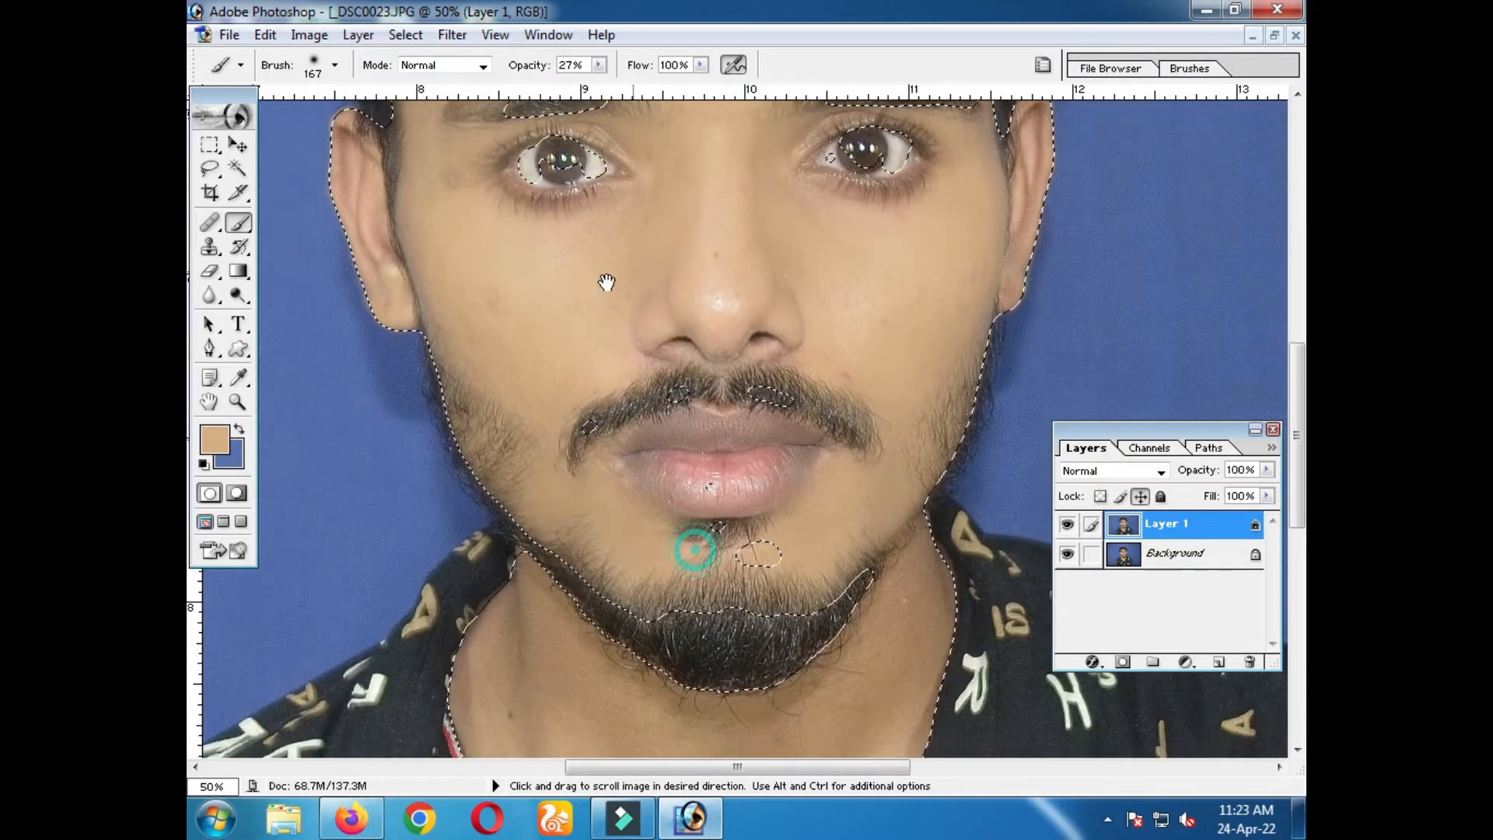
mouse_move(472, 224)
mouse_down()
mouse_move(547, 354)
mouse_move(573, 503)
mouse_move(670, 538)
mouse_move(820, 523)
mouse_up()
key(space)
drag(898, 409, 873, 507)
mouse_move(903, 382)
mouse_down()
mouse_move(802, 384)
mouse_move(827, 416)
mouse_up()
drag(755, 377, 755, 374)
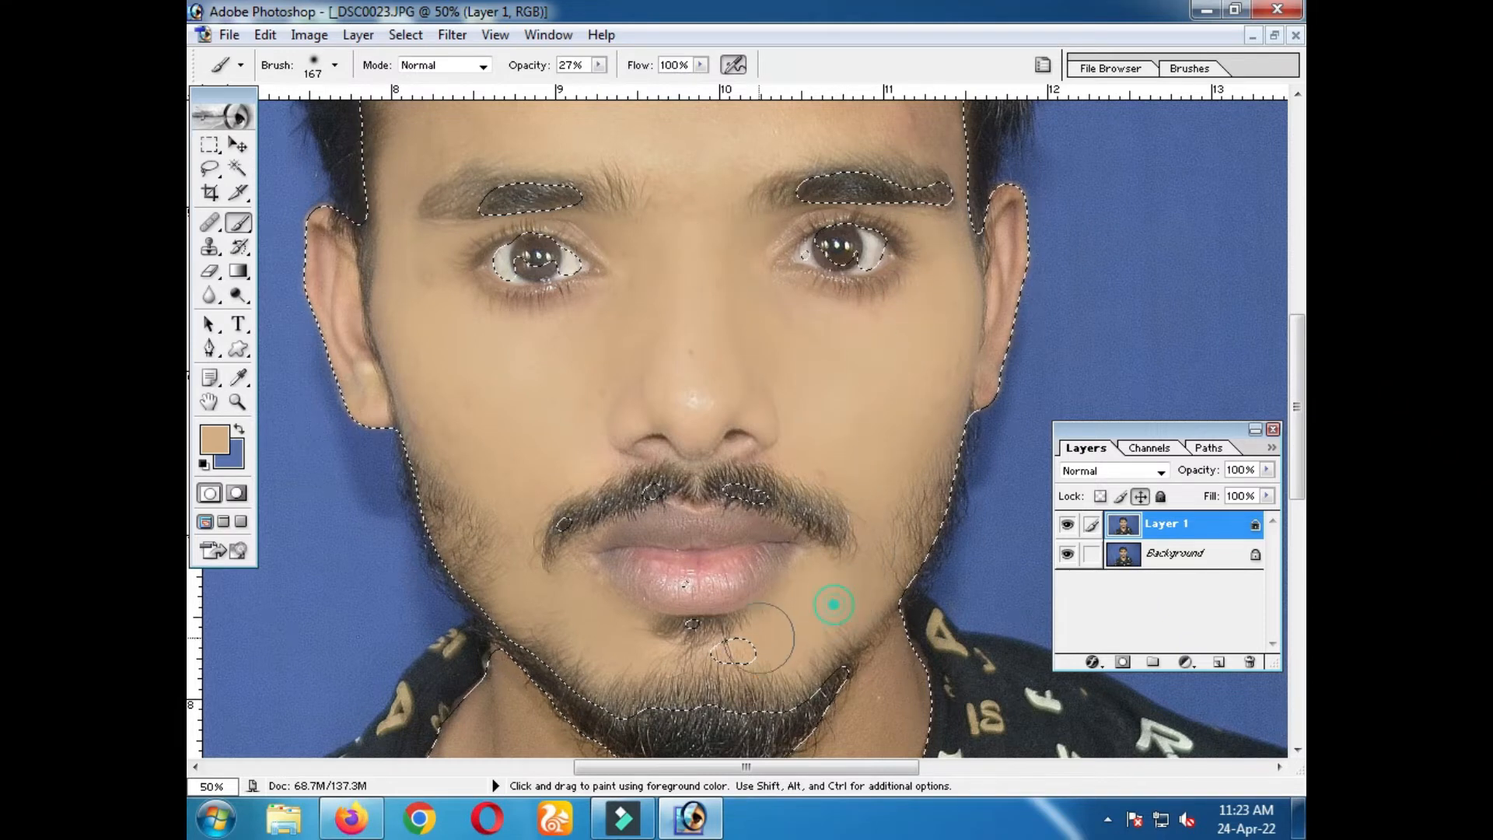
Paint over the neck skin below the beard with the sampled skin tone
scroll(730, 673, down, 3)
scroll(776, 490, down, 1)
mouse_move(831, 311)
mouse_down()
mouse_move(847, 358)
mouse_move(686, 504)
mouse_move(564, 482)
mouse_move(467, 377)
mouse_move(457, 343)
mouse_up()
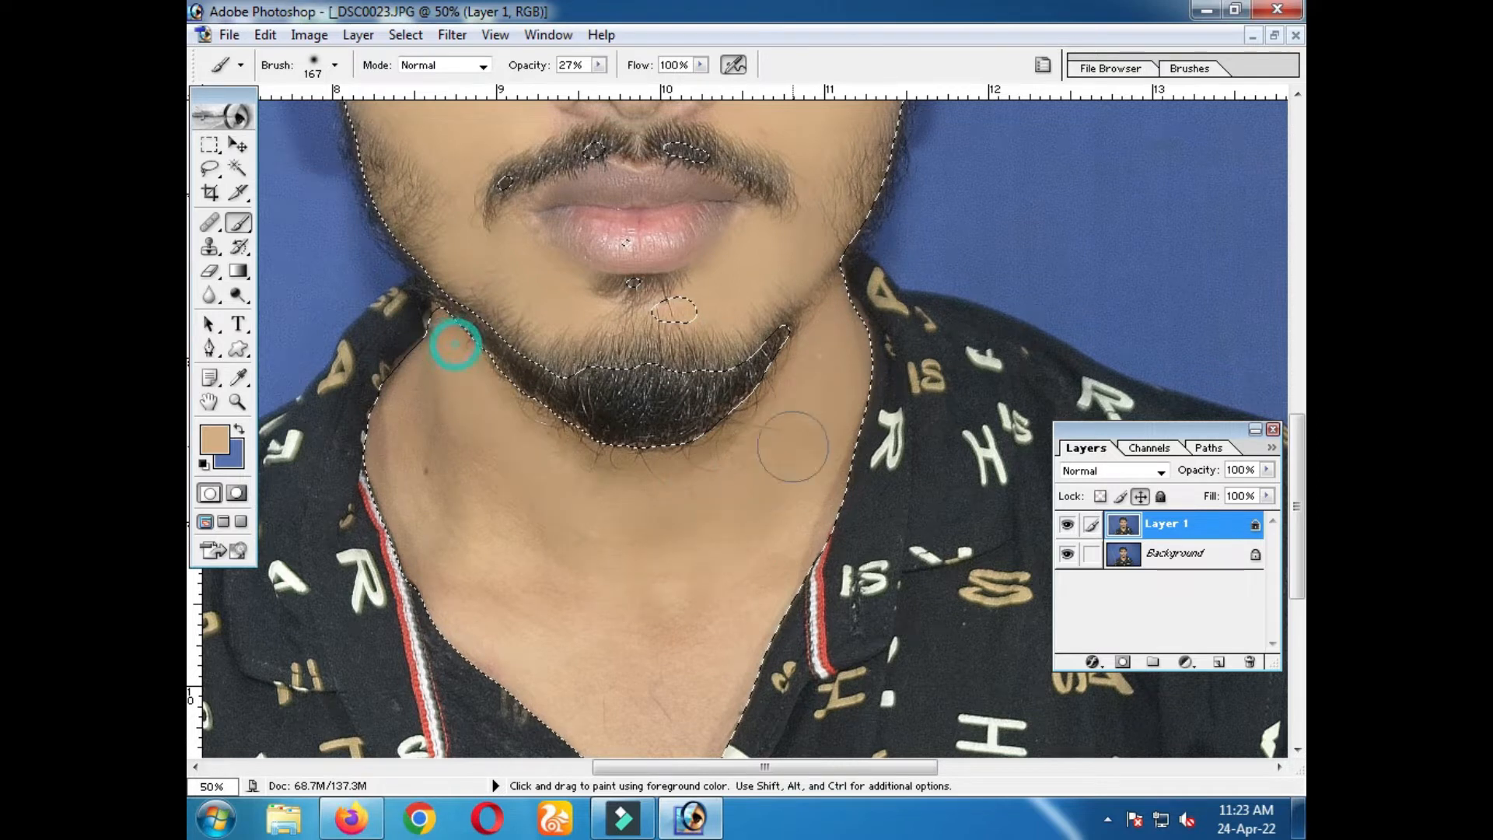
mouse_move(450, 511)
mouse_down()
mouse_move(456, 456)
mouse_move(437, 397)
mouse_move(456, 437)
mouse_up()
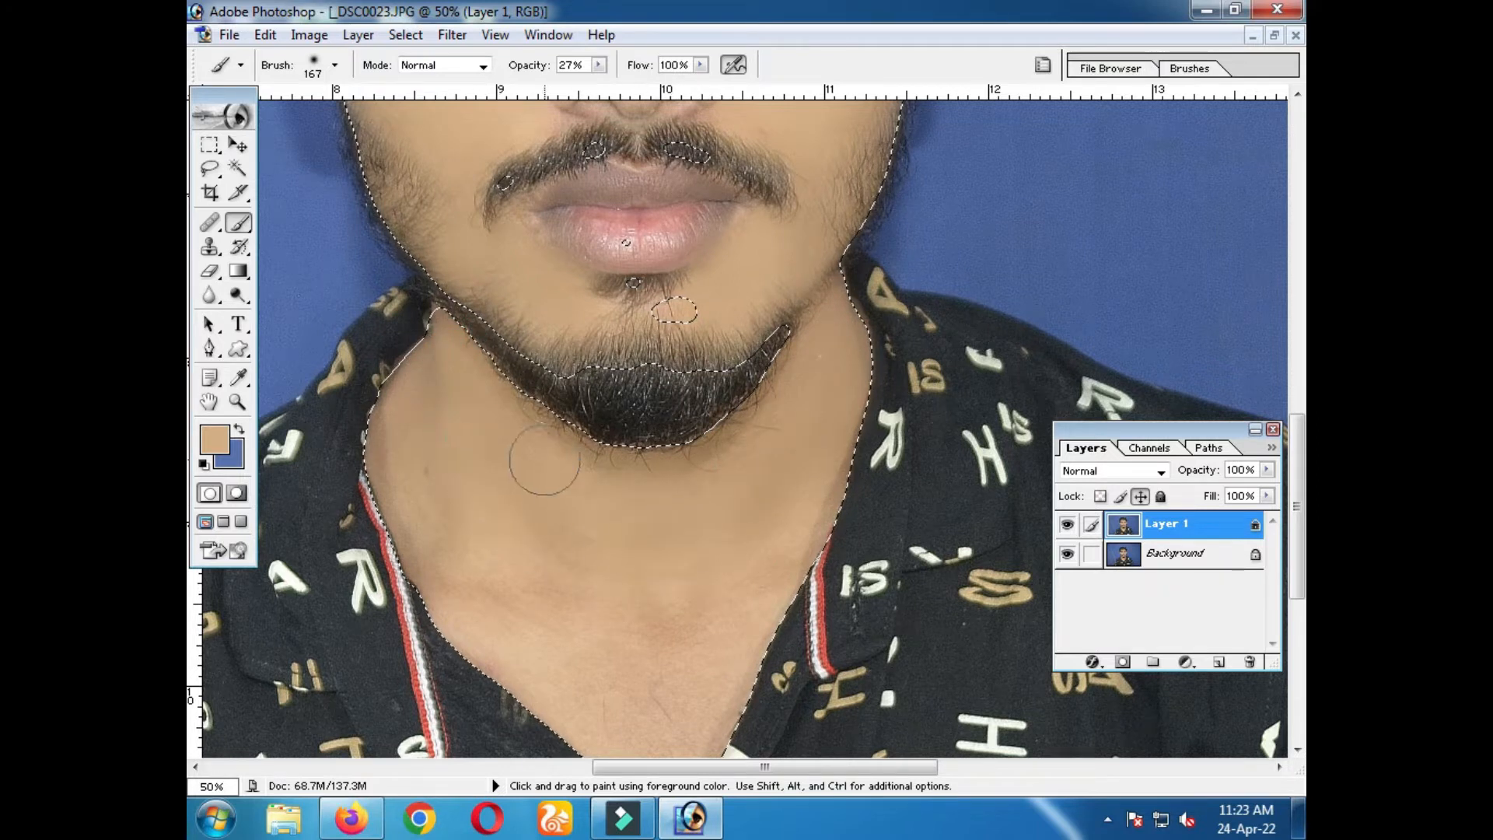
drag(544, 459, 734, 457)
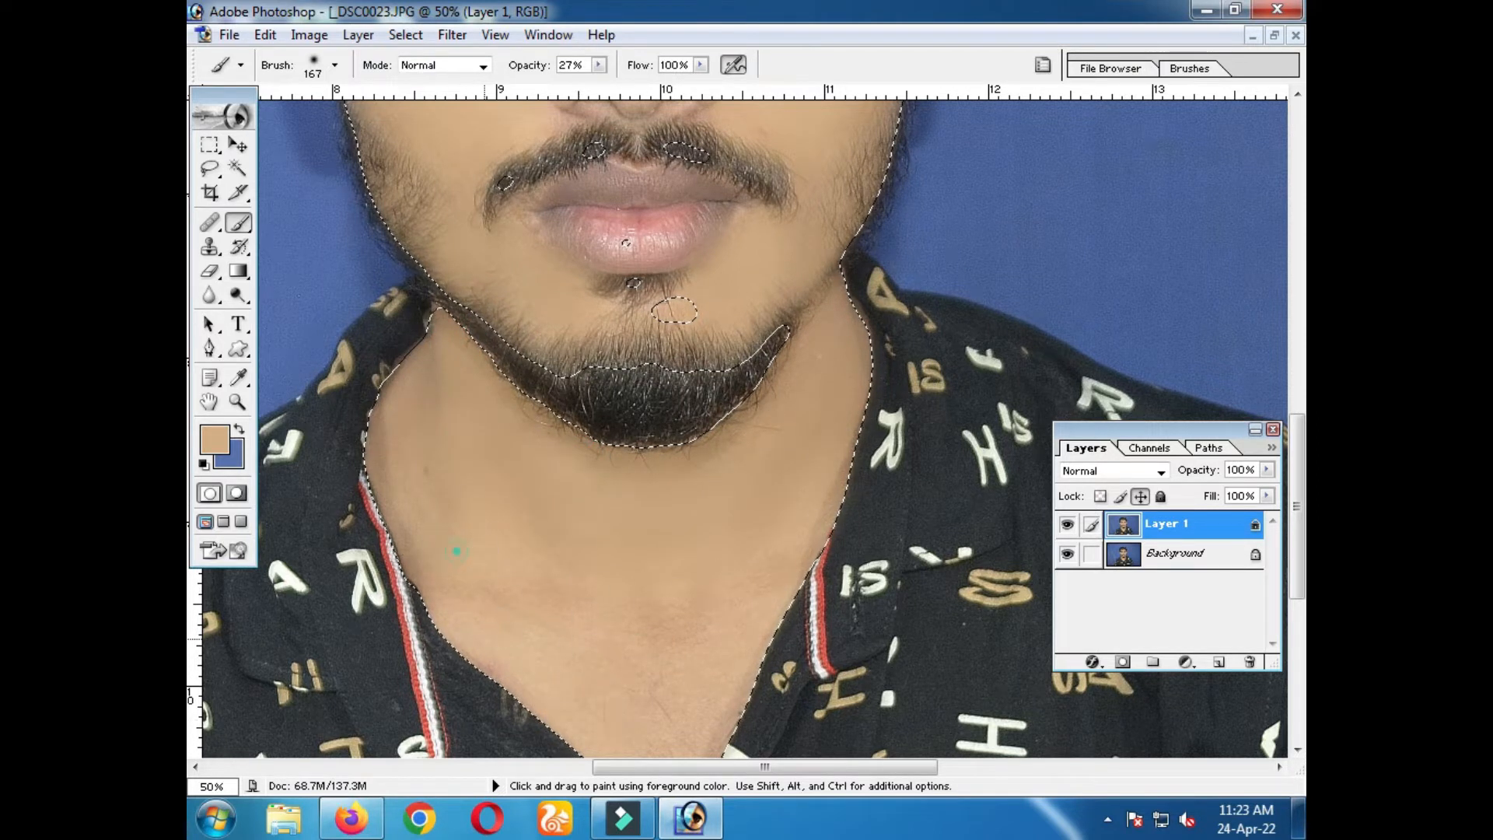
Paint over the upper chest inside the shirt collar and blend it with the neck skin
scroll(490, 493, down, 3)
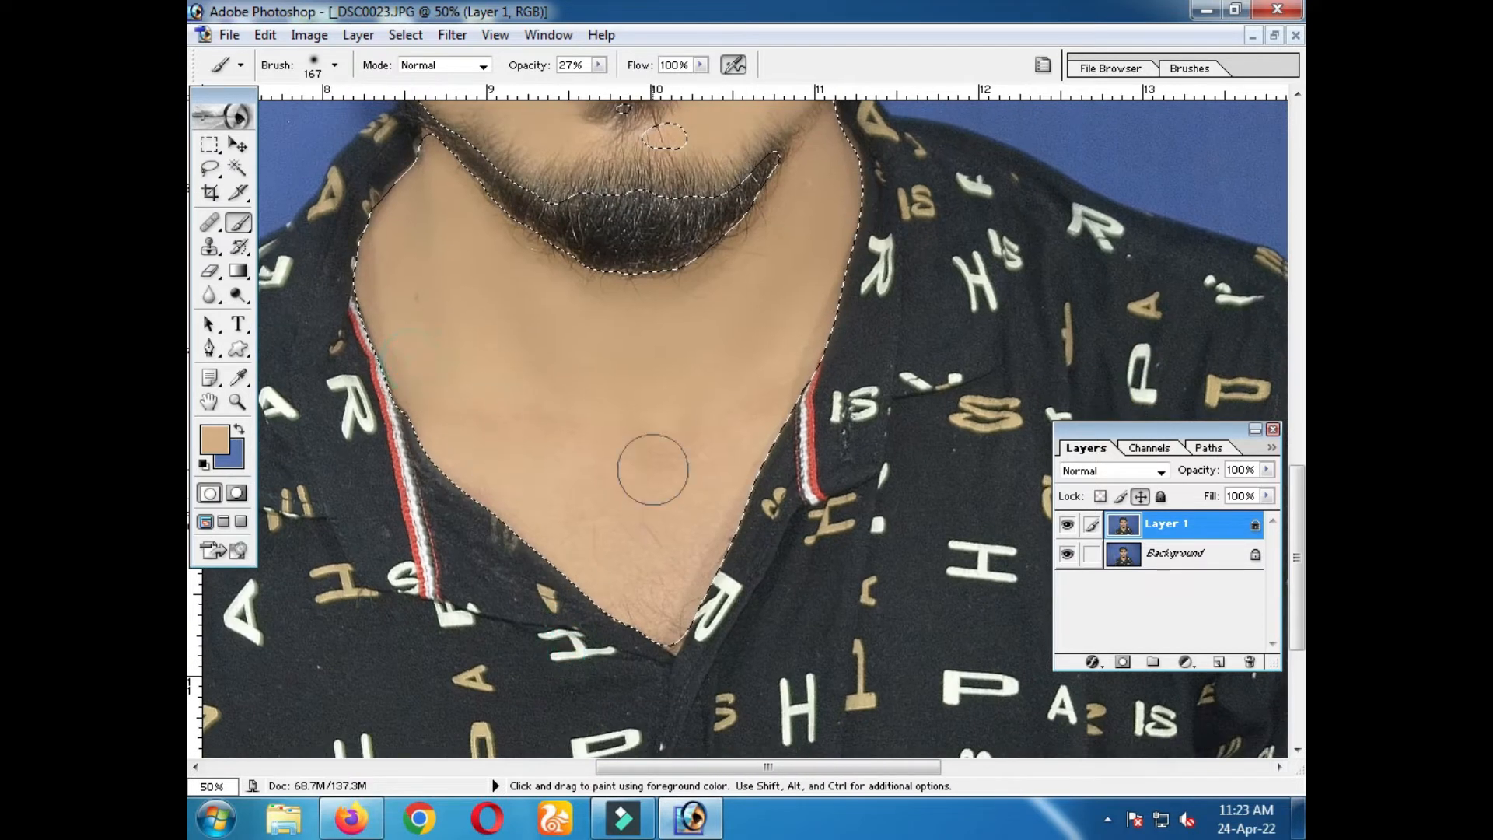
drag(761, 358, 600, 449)
mouse_move(474, 408)
mouse_down()
mouse_move(513, 290)
mouse_move(611, 291)
mouse_up()
drag(766, 282, 769, 396)
mouse_move(772, 398)
mouse_down()
mouse_move(821, 292)
mouse_move(729, 564)
mouse_up()
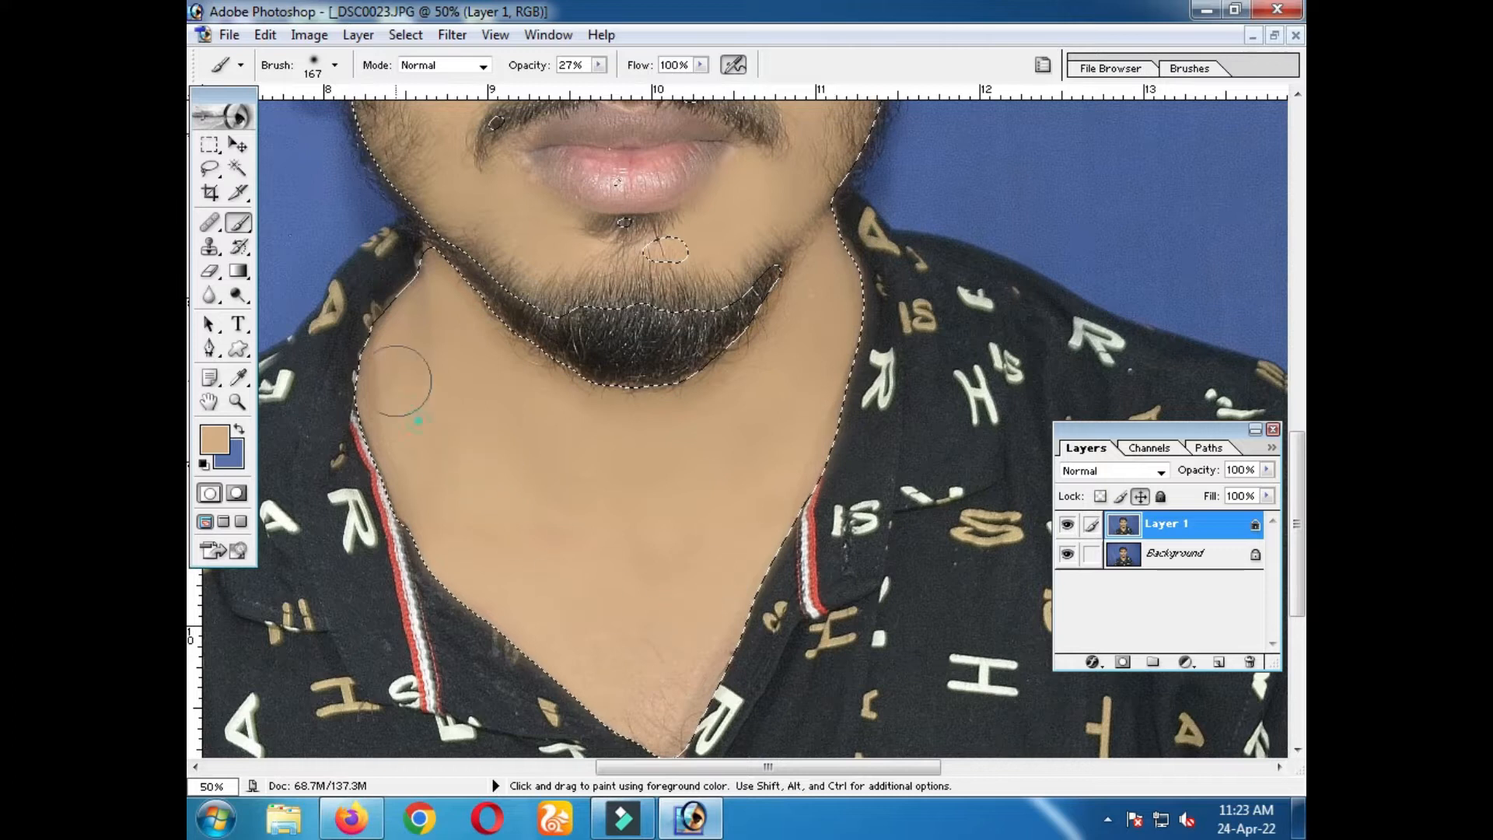
Drop the skin selection using the Rectangular Marquee tool
ctrl+alt+click(653, 474)
ctrl+alt+click(657, 488)
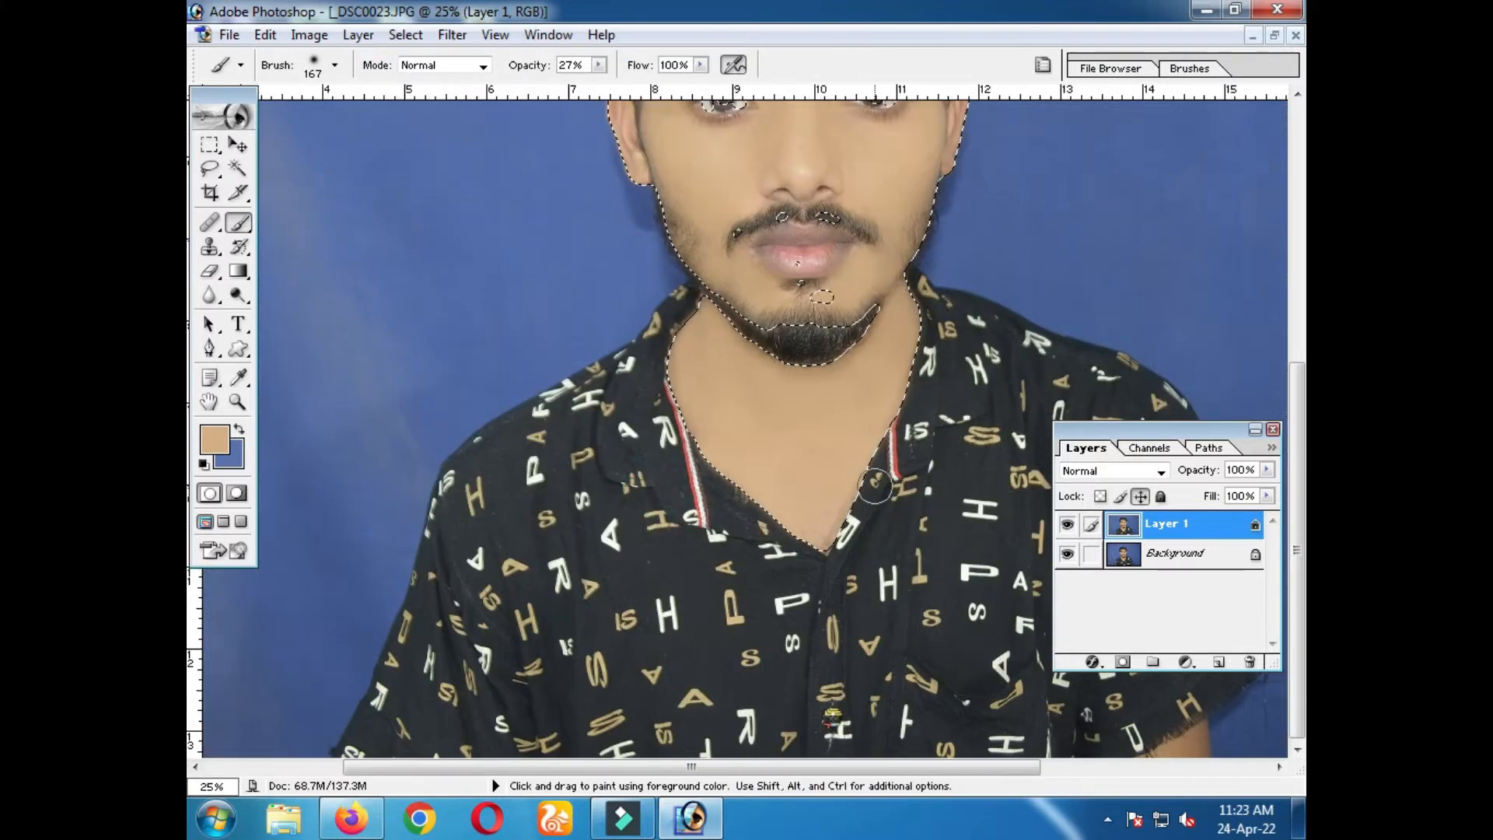
ctrl+alt+click(900, 400)
click(209, 145)
click(507, 227)
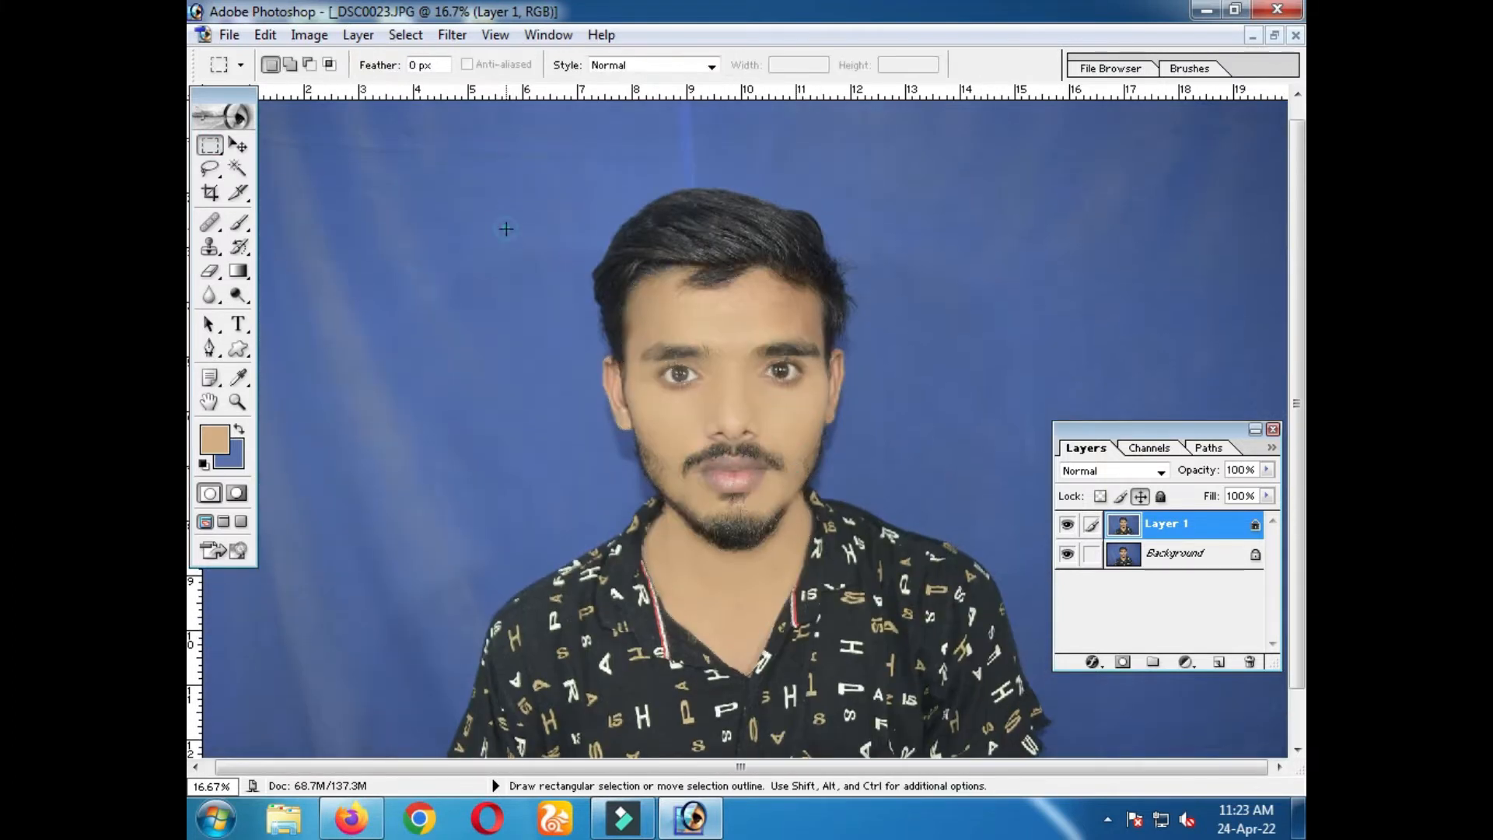
Lower the opacity of Layer 1 to 75% and merge it into the Background layer
ctrl+click(771, 420)
ctrl+click(732, 466)
drag(767, 412, 774, 433)
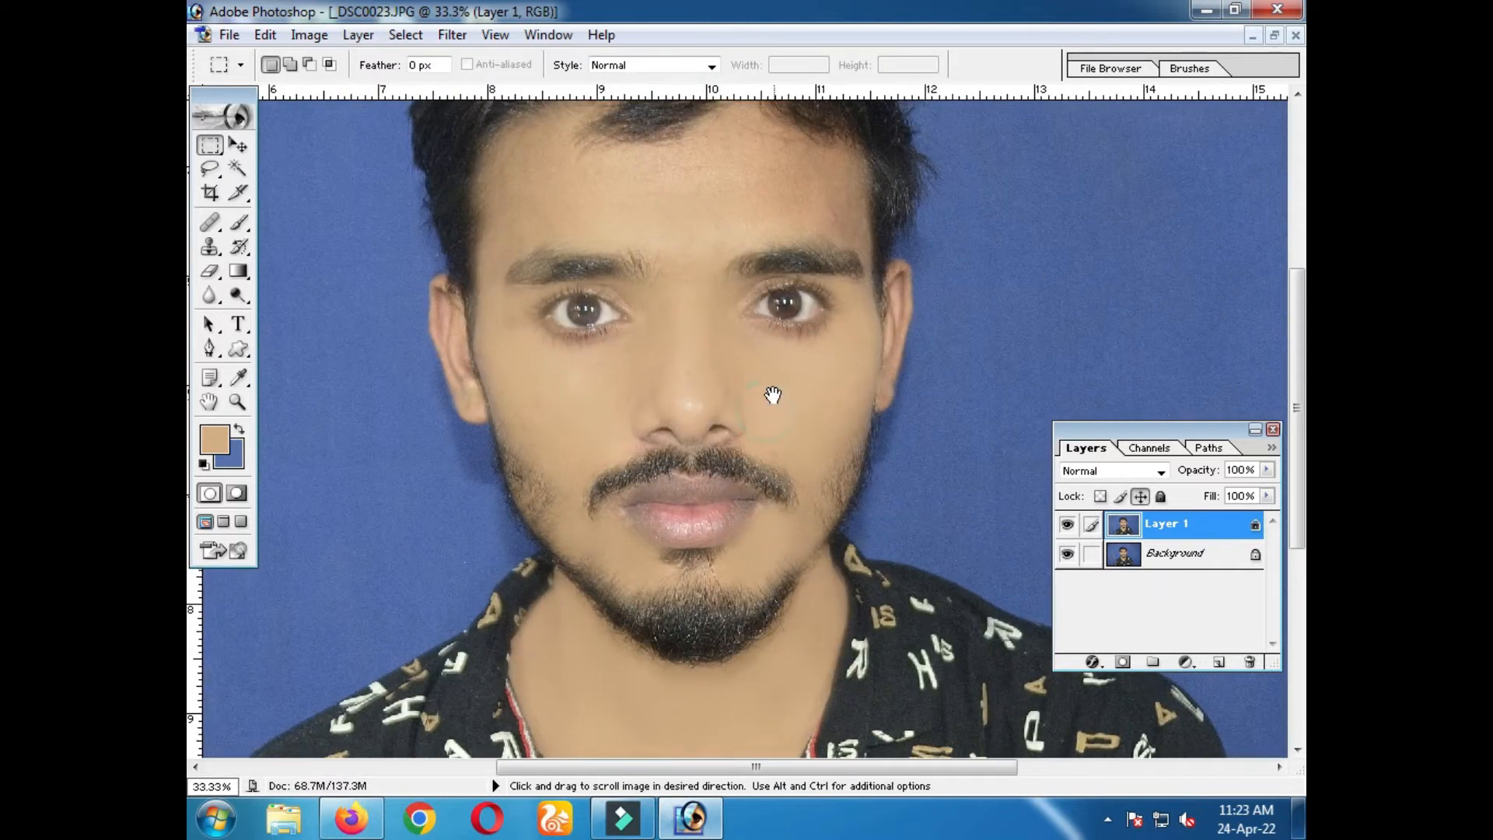
drag(738, 333, 760, 390)
click(238, 223)
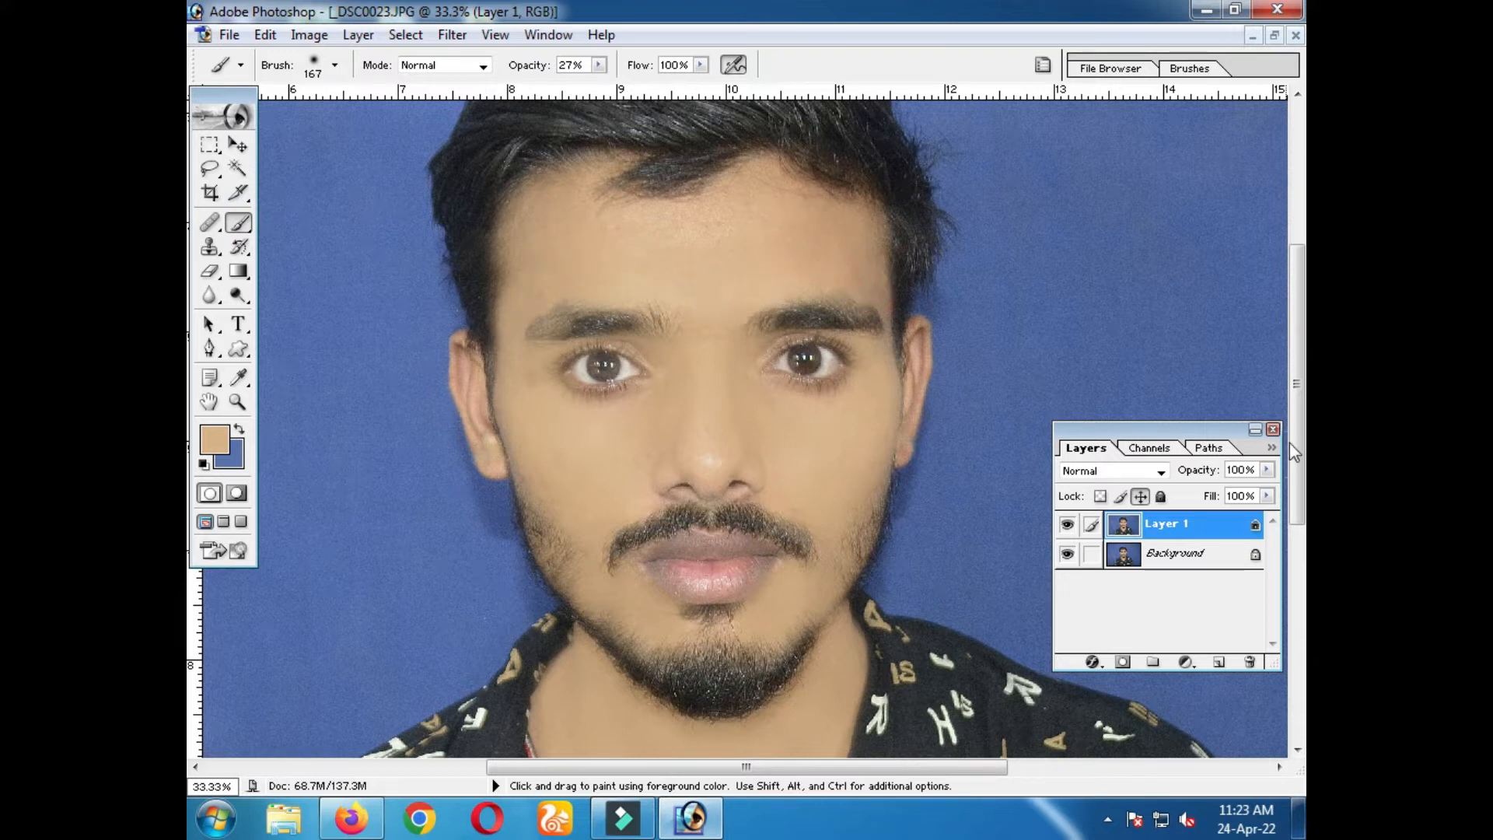
click(1266, 469)
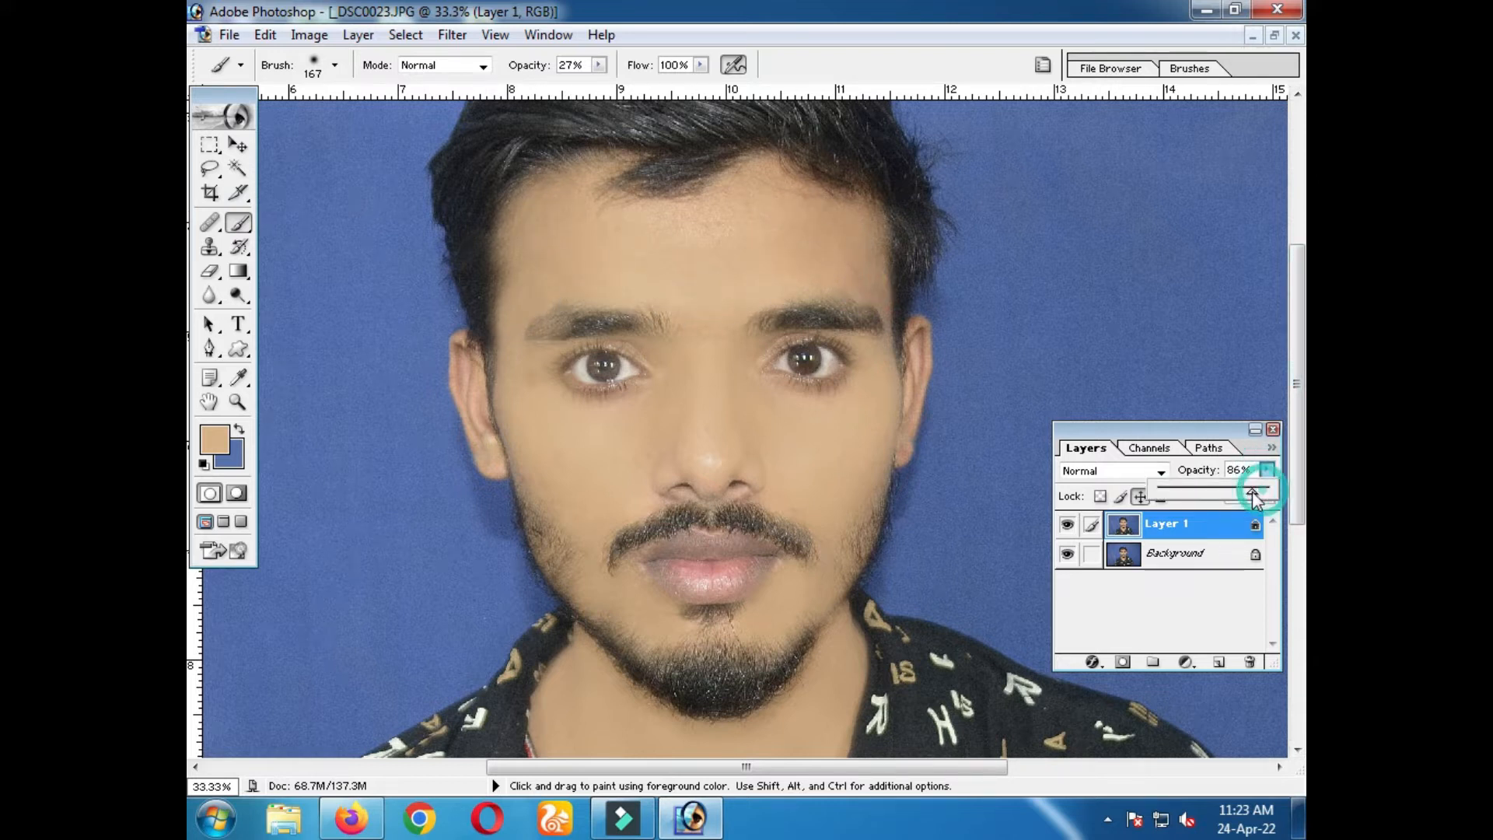
key(ctrl+shift)
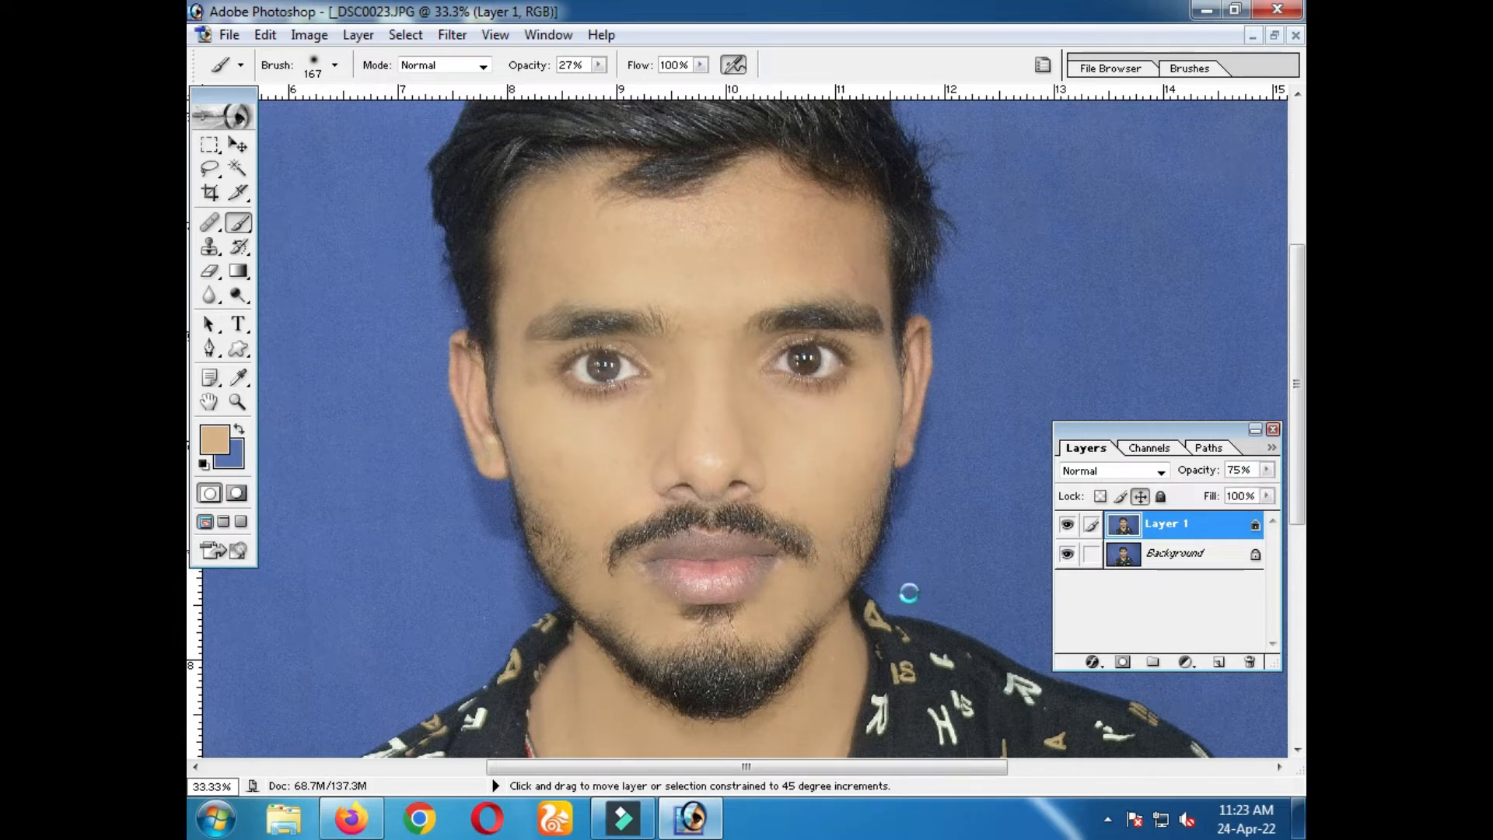
key(ctrl+e)
key(ctrl+minus)
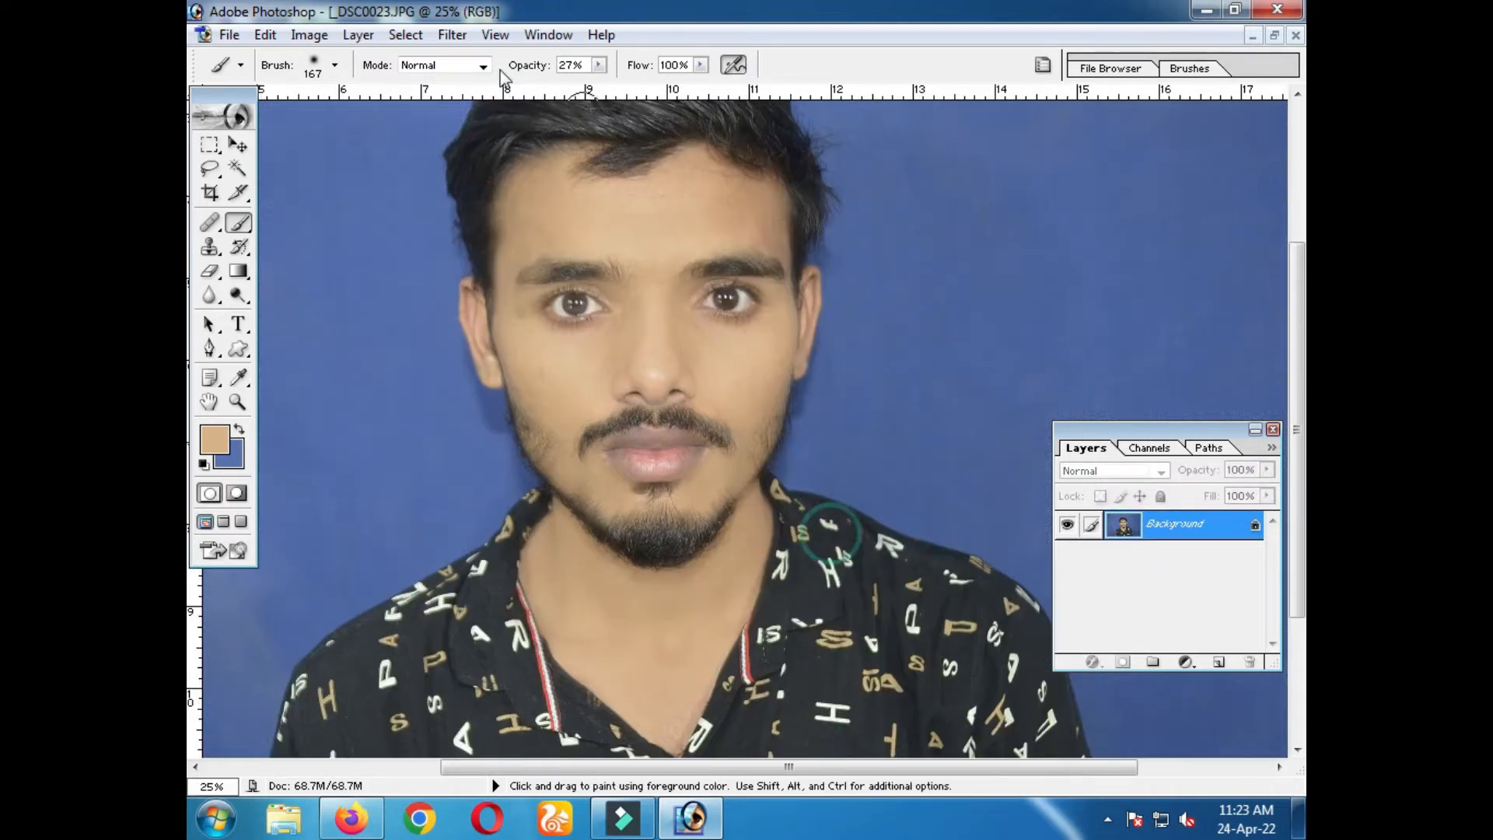
Apply the Grain Surgery 2 Remove Grain filter with 100% noise reduction, 3 degraining passes and Multichannel mode
click(452, 35)
click(591, 618)
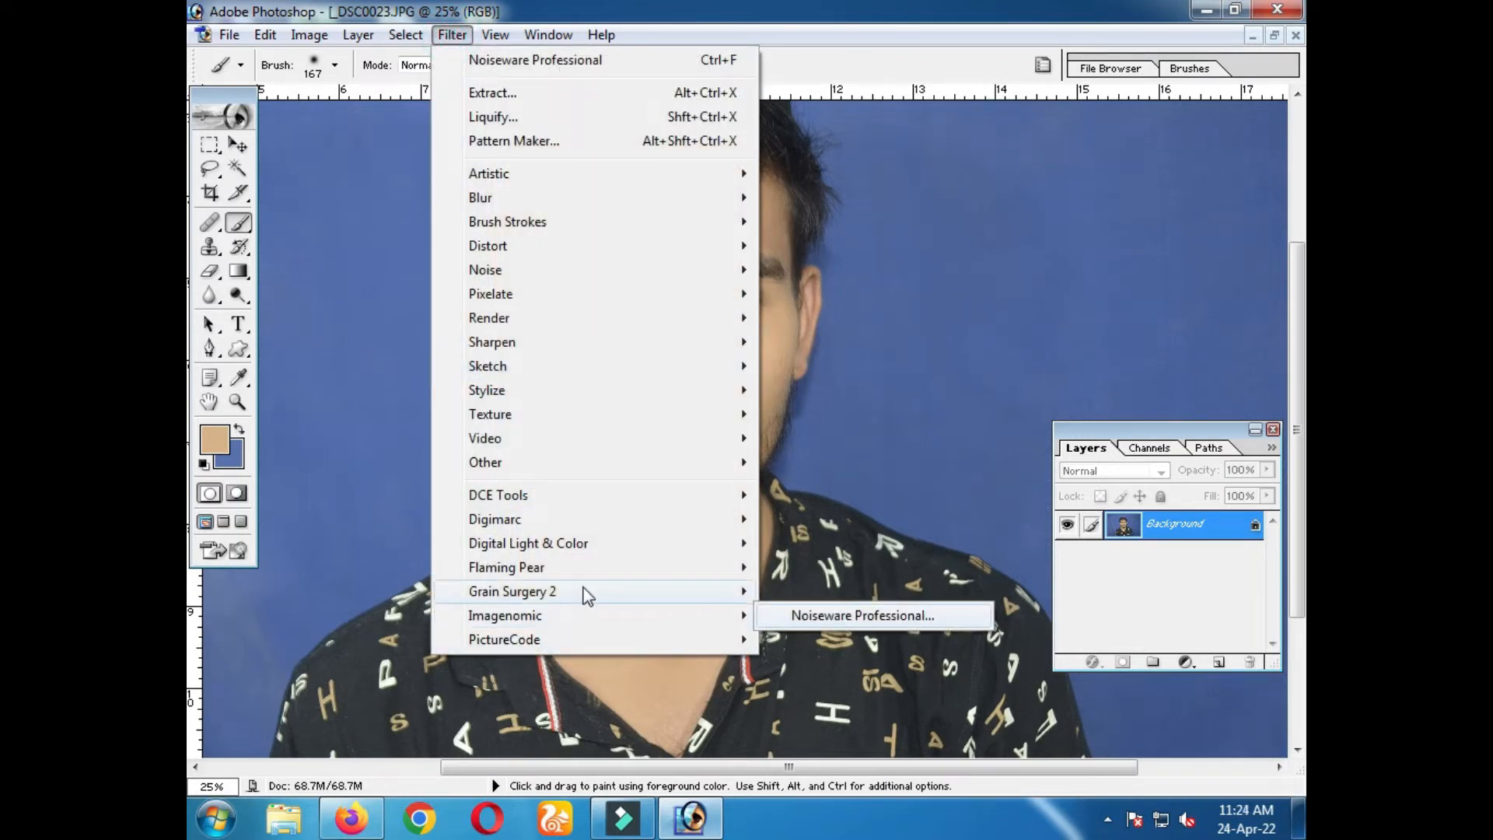
mouse_move(584, 589)
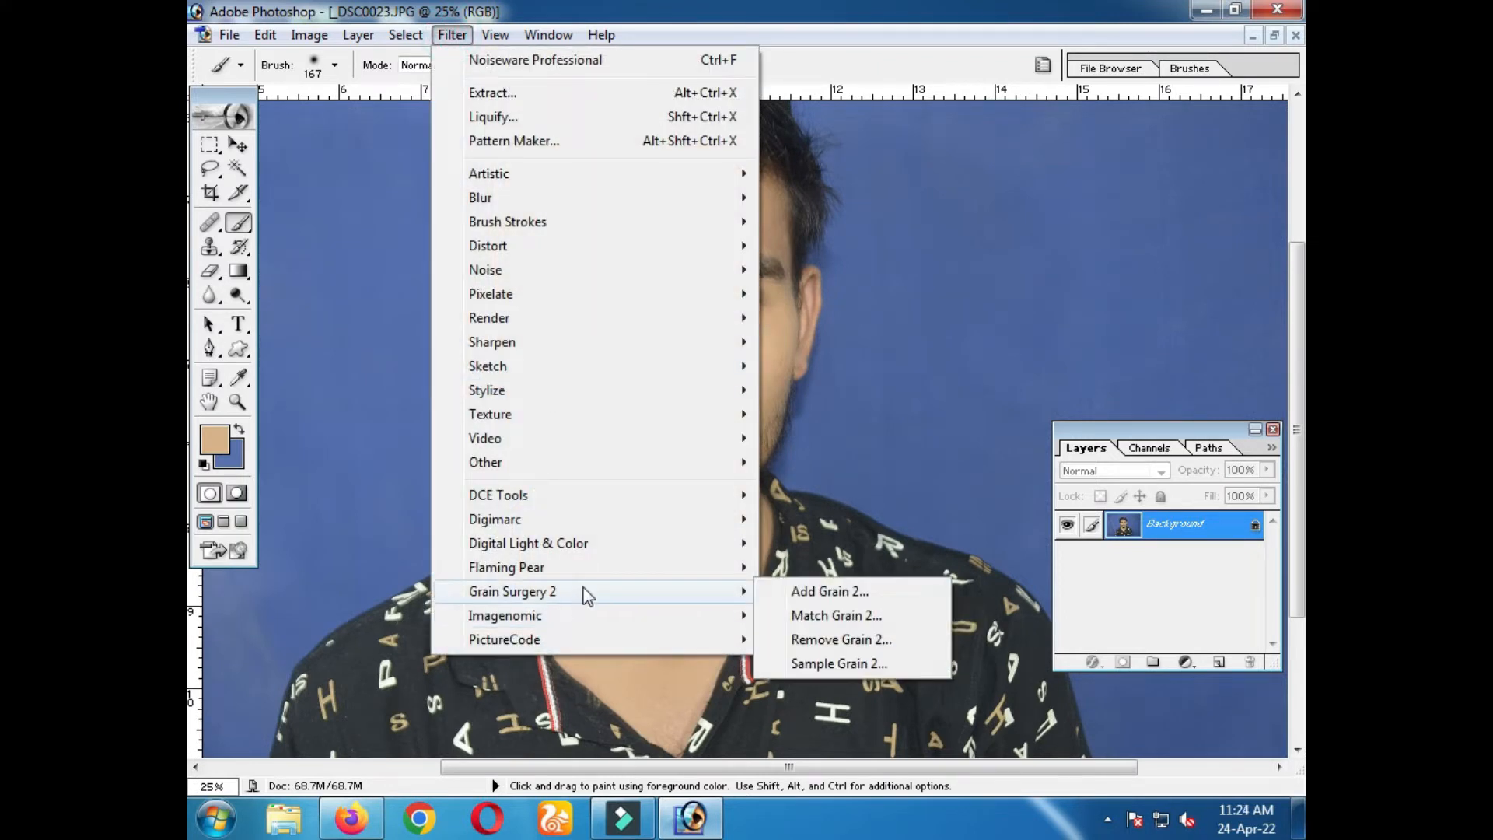
click(855, 639)
drag(932, 242, 1047, 538)
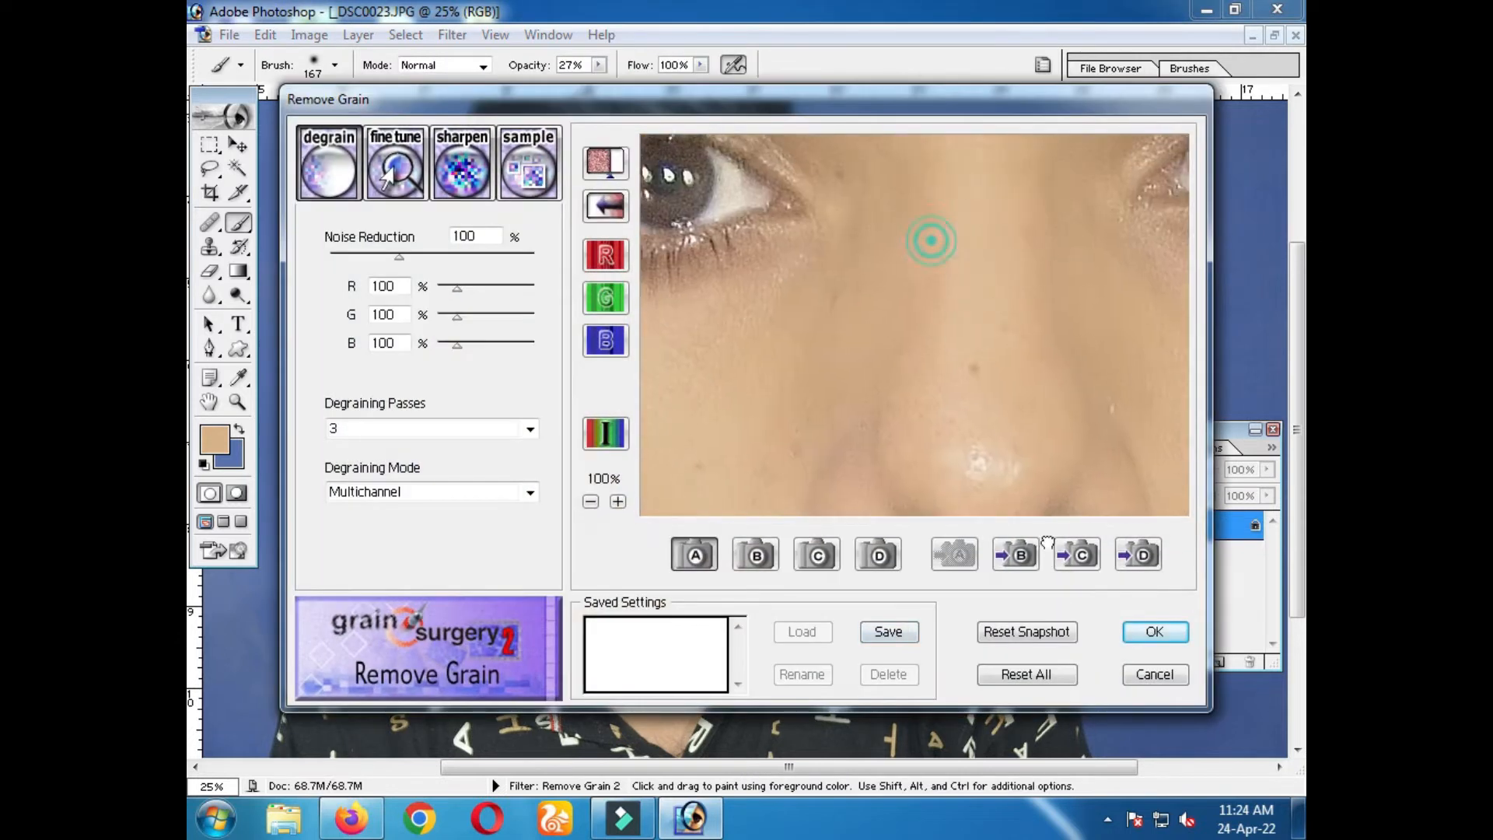
drag(924, 213, 982, 506)
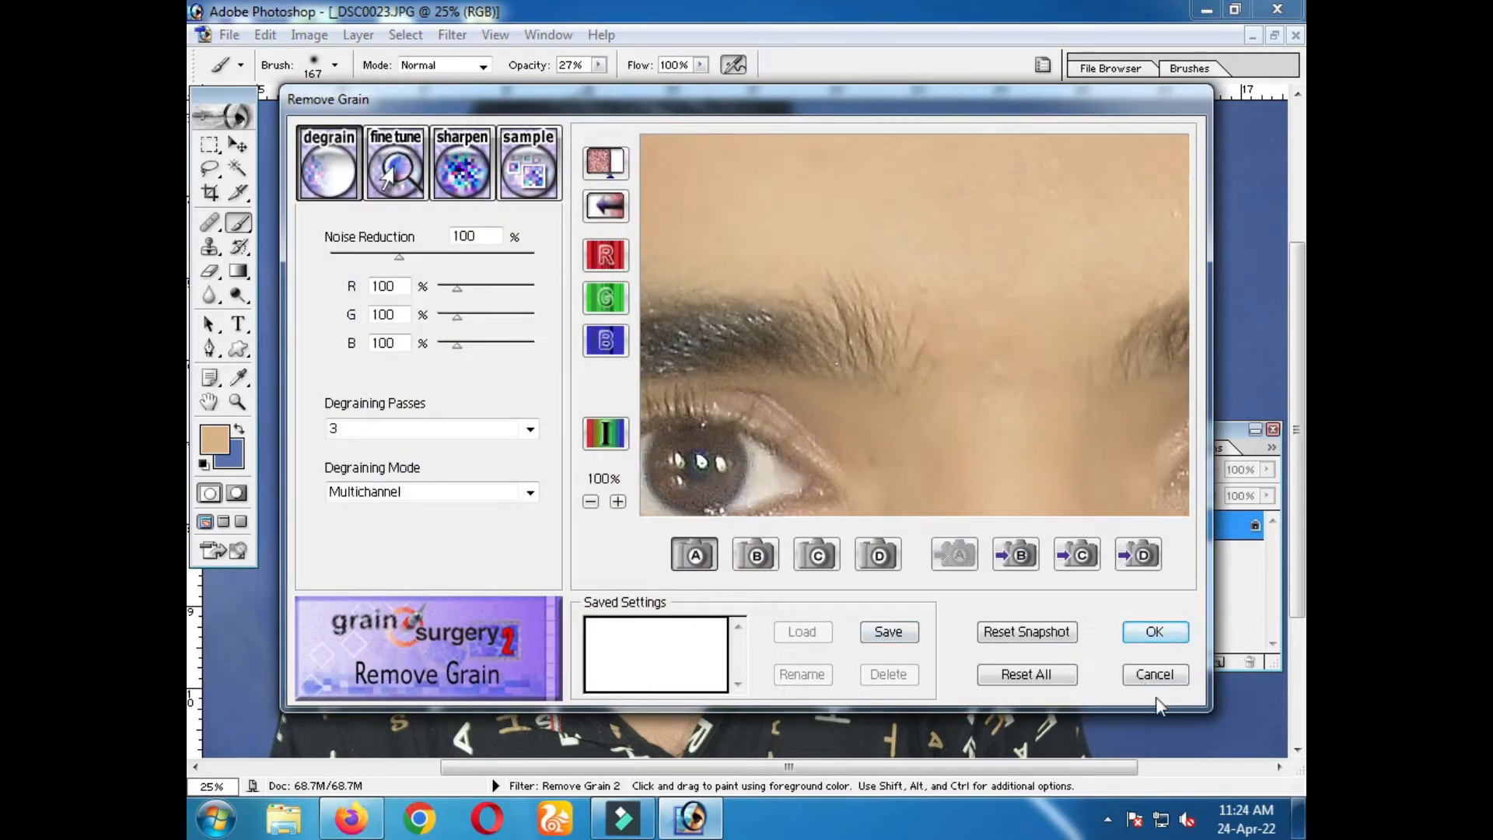
click(1155, 631)
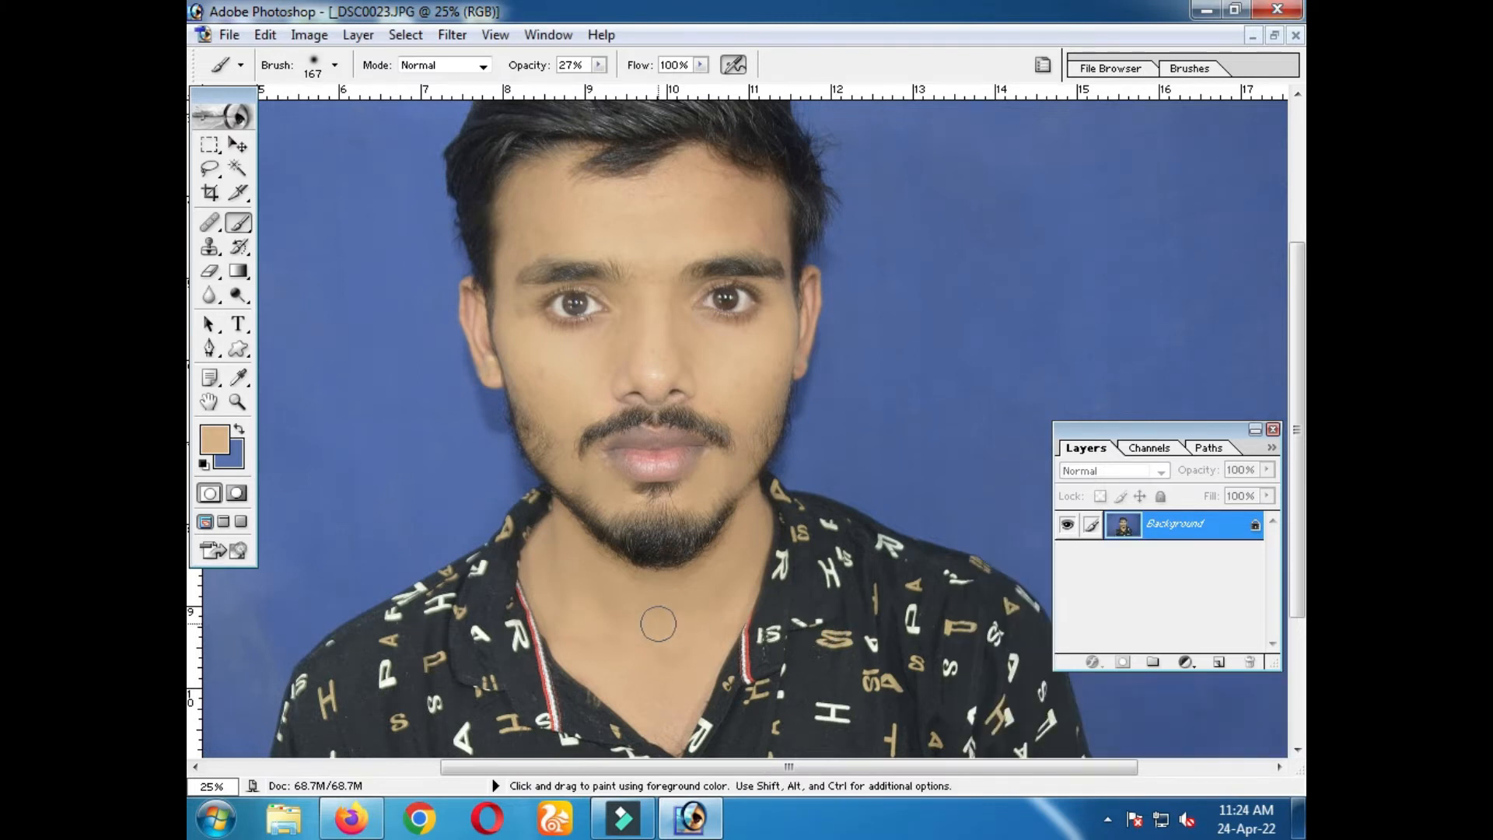
Apply Noiseware Professional with luminance noise level and luminance noise reduction raised to the maximum and sharpening lowered
ctrl+click(704, 404)
ctrl+click(700, 443)
ctrl+click(700, 428)
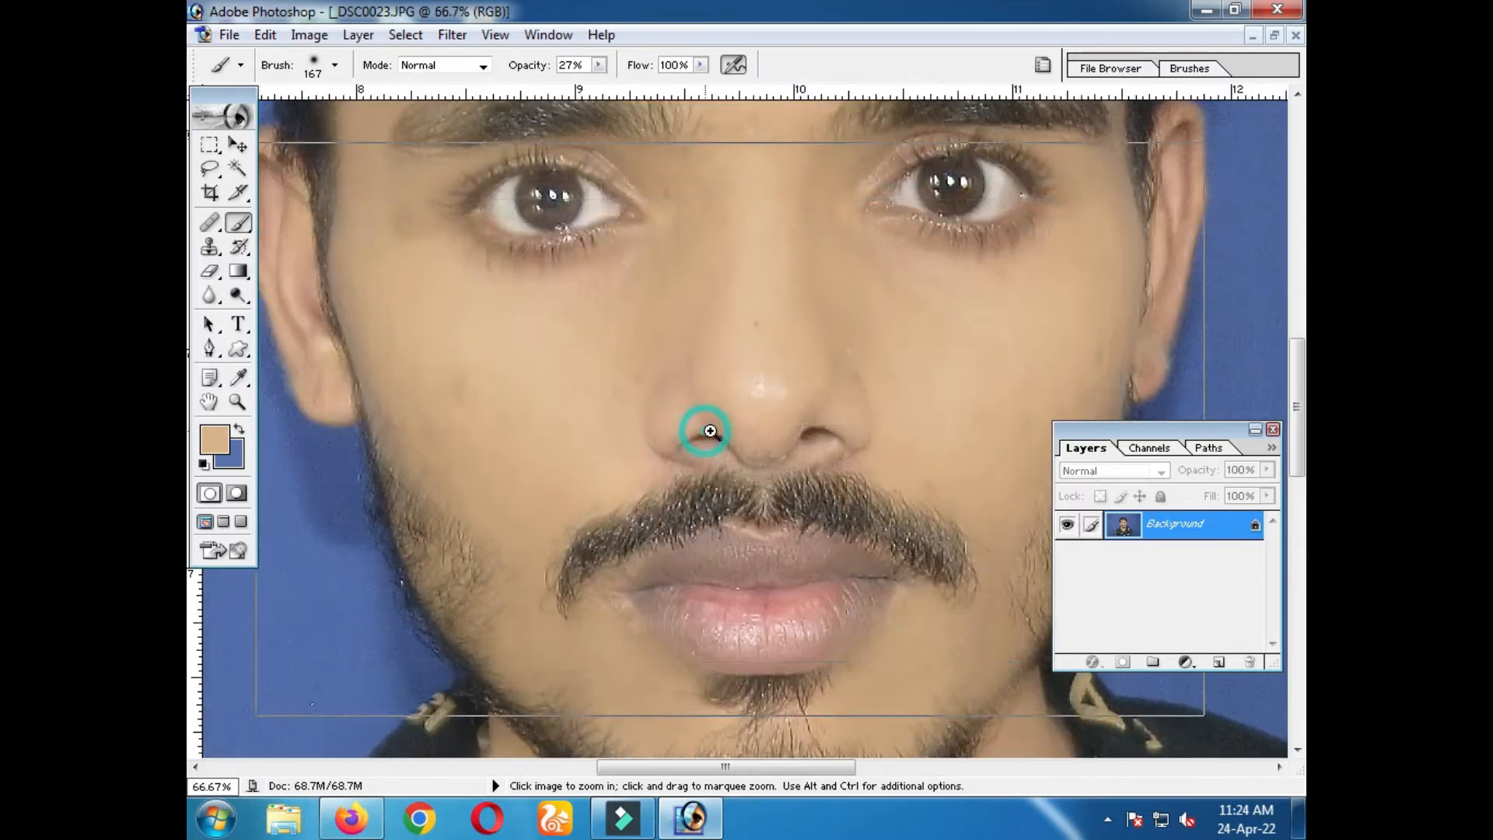
ctrl+click(777, 402)
drag(777, 402, 821, 519)
alt+click(825, 450)
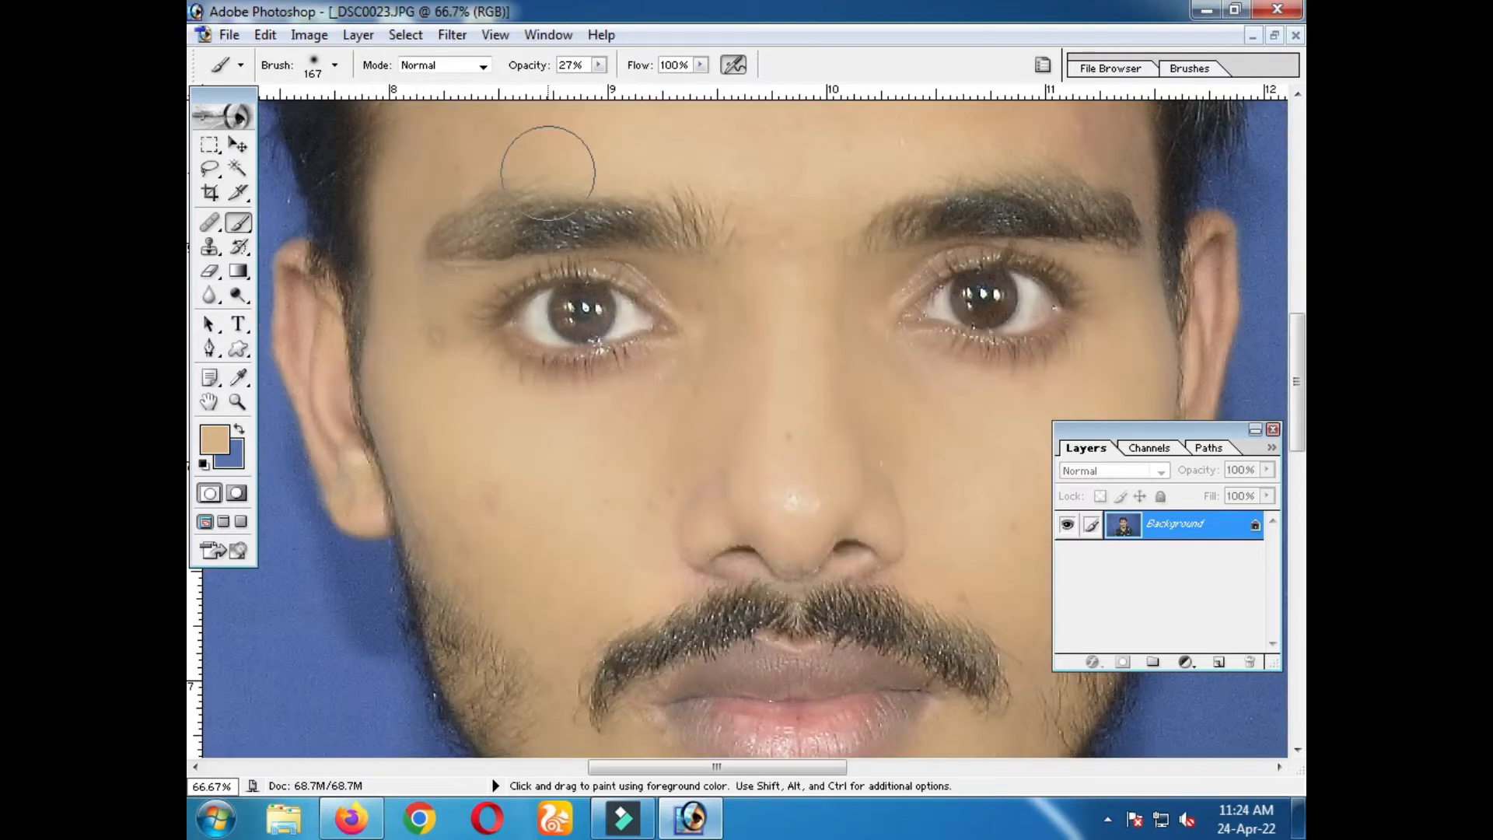
click(453, 35)
mouse_move(554, 614)
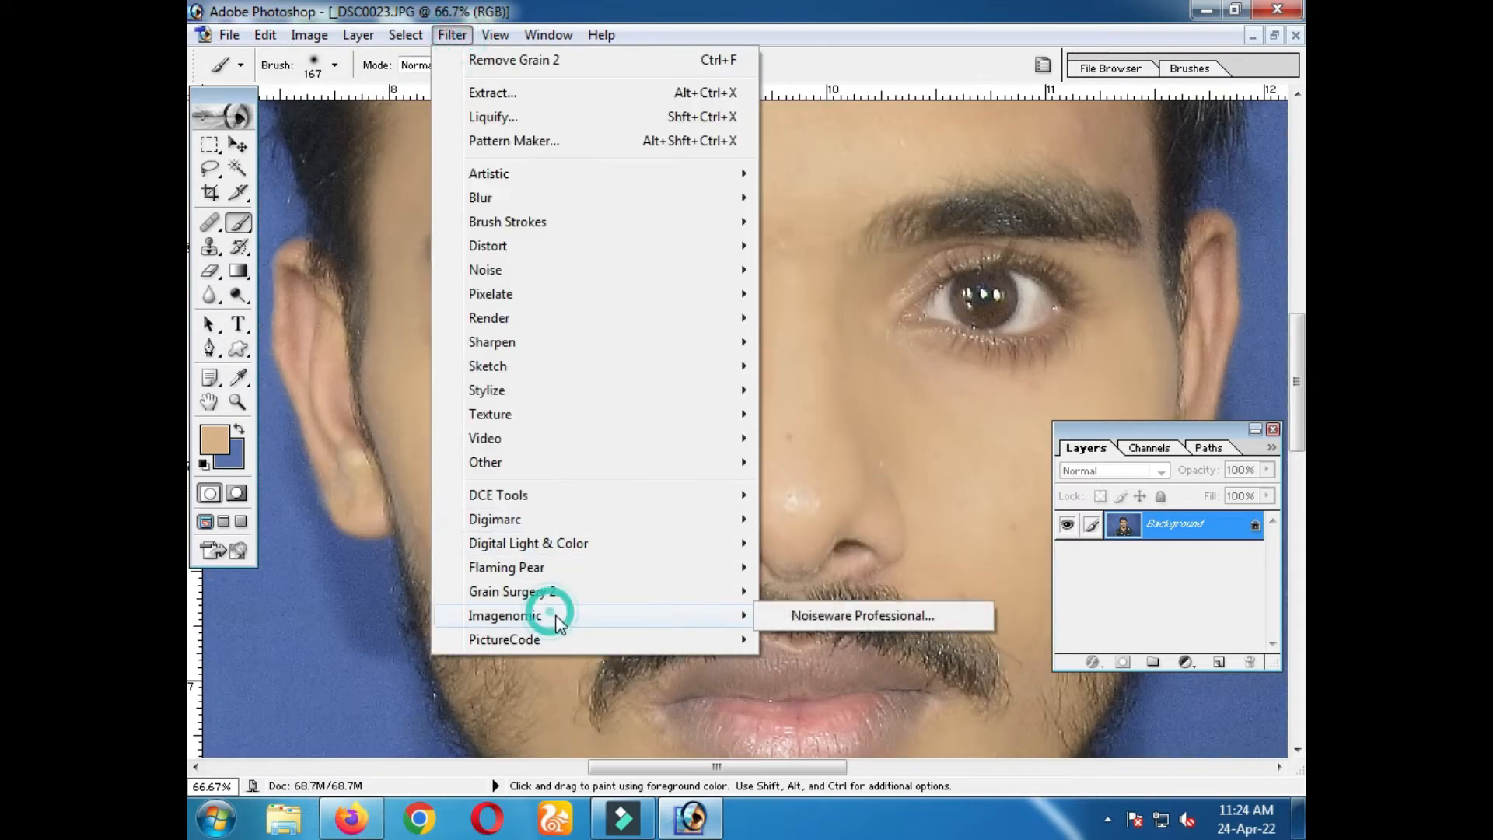
click(911, 616)
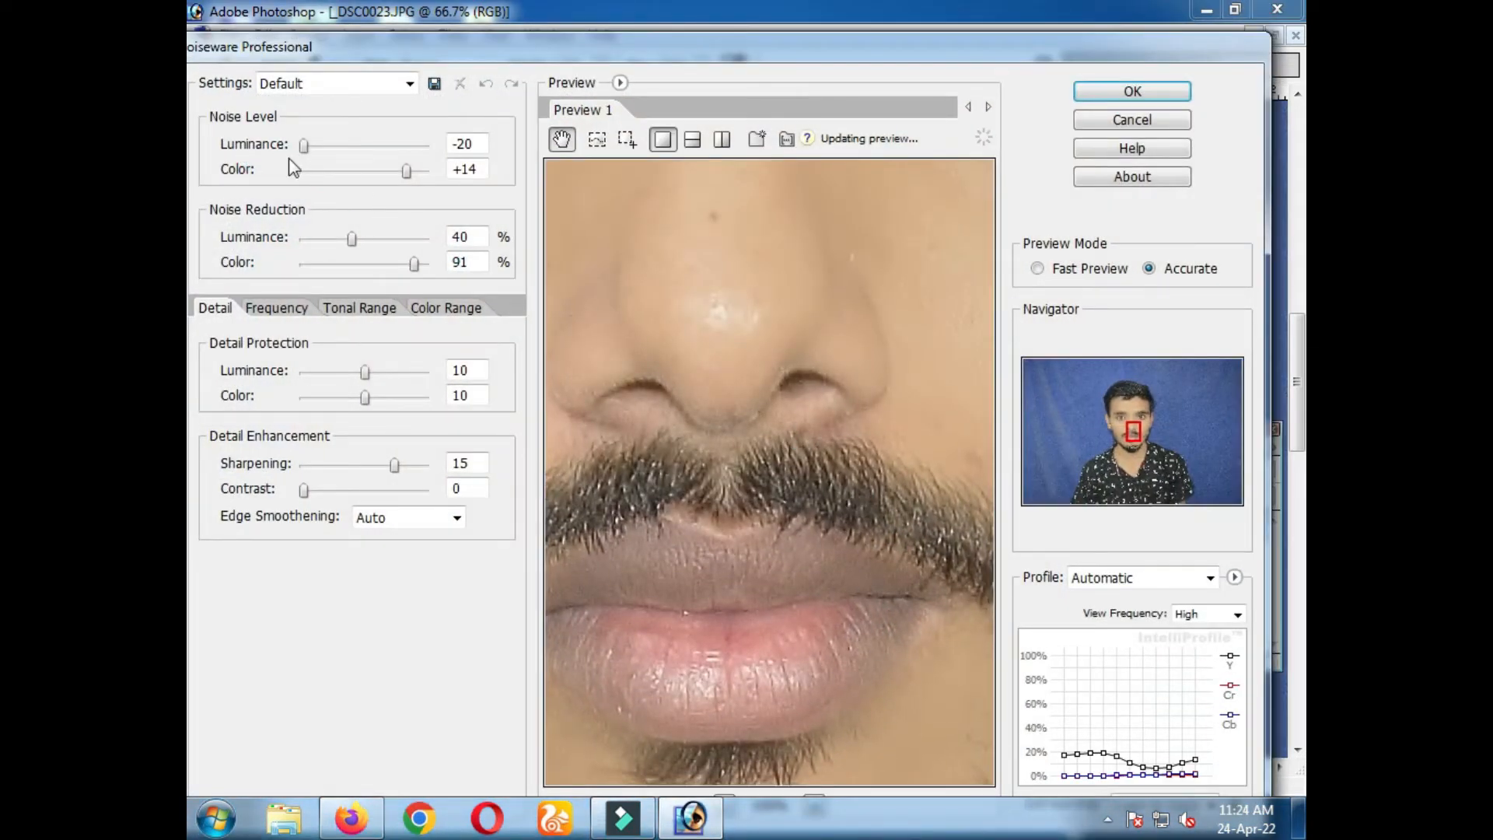
drag(306, 148, 429, 149)
drag(349, 239, 428, 239)
drag(386, 470, 328, 489)
click(1130, 95)
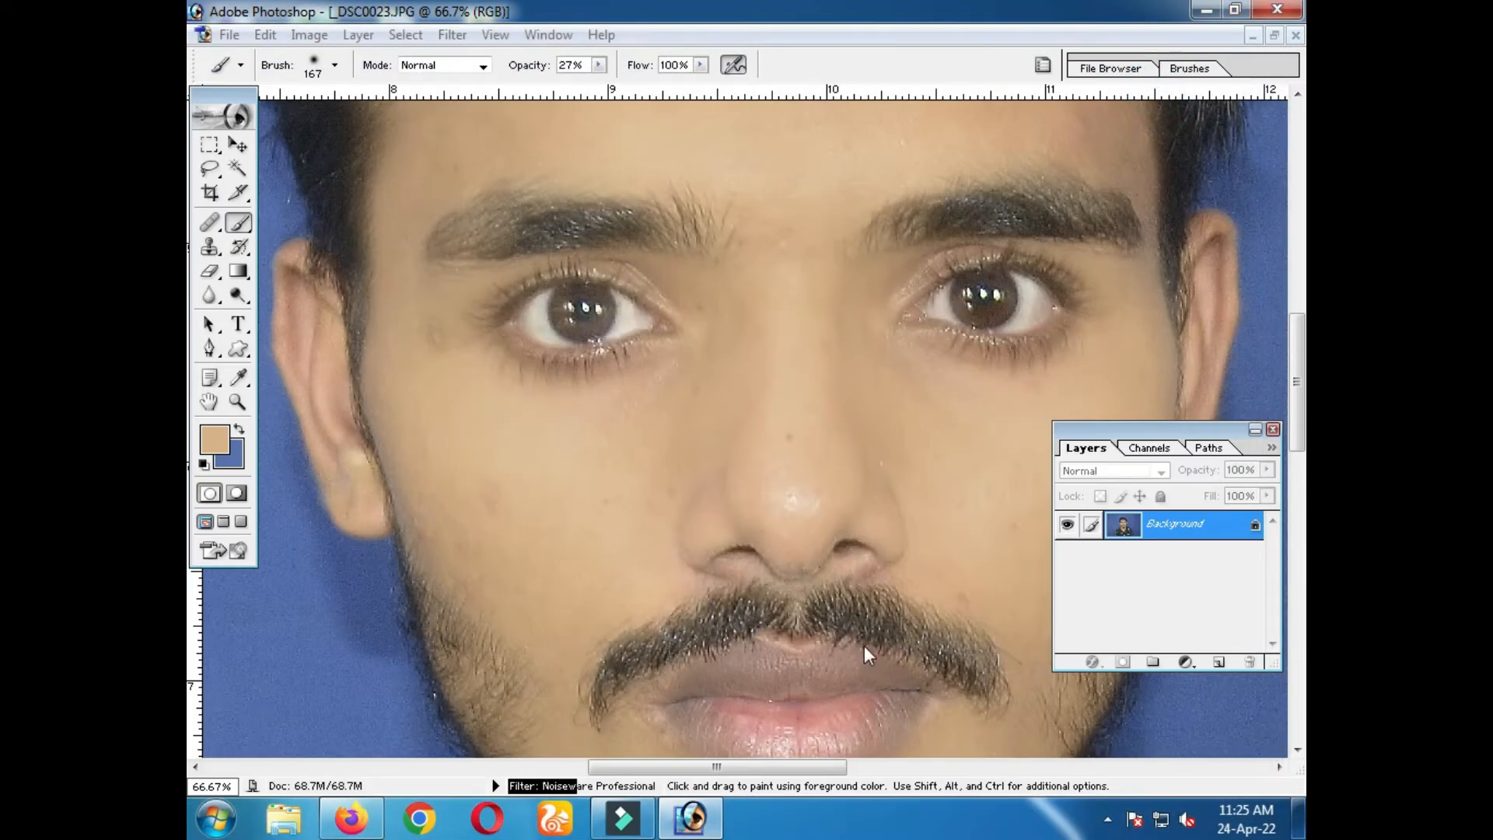
Select the blue backdrop around the man with the Magic Wand at tolerance 44
ctrl+alt+click(827, 497)
alt+click(779, 522)
alt+click(768, 482)
alt+click(760, 445)
alt+click(764, 444)
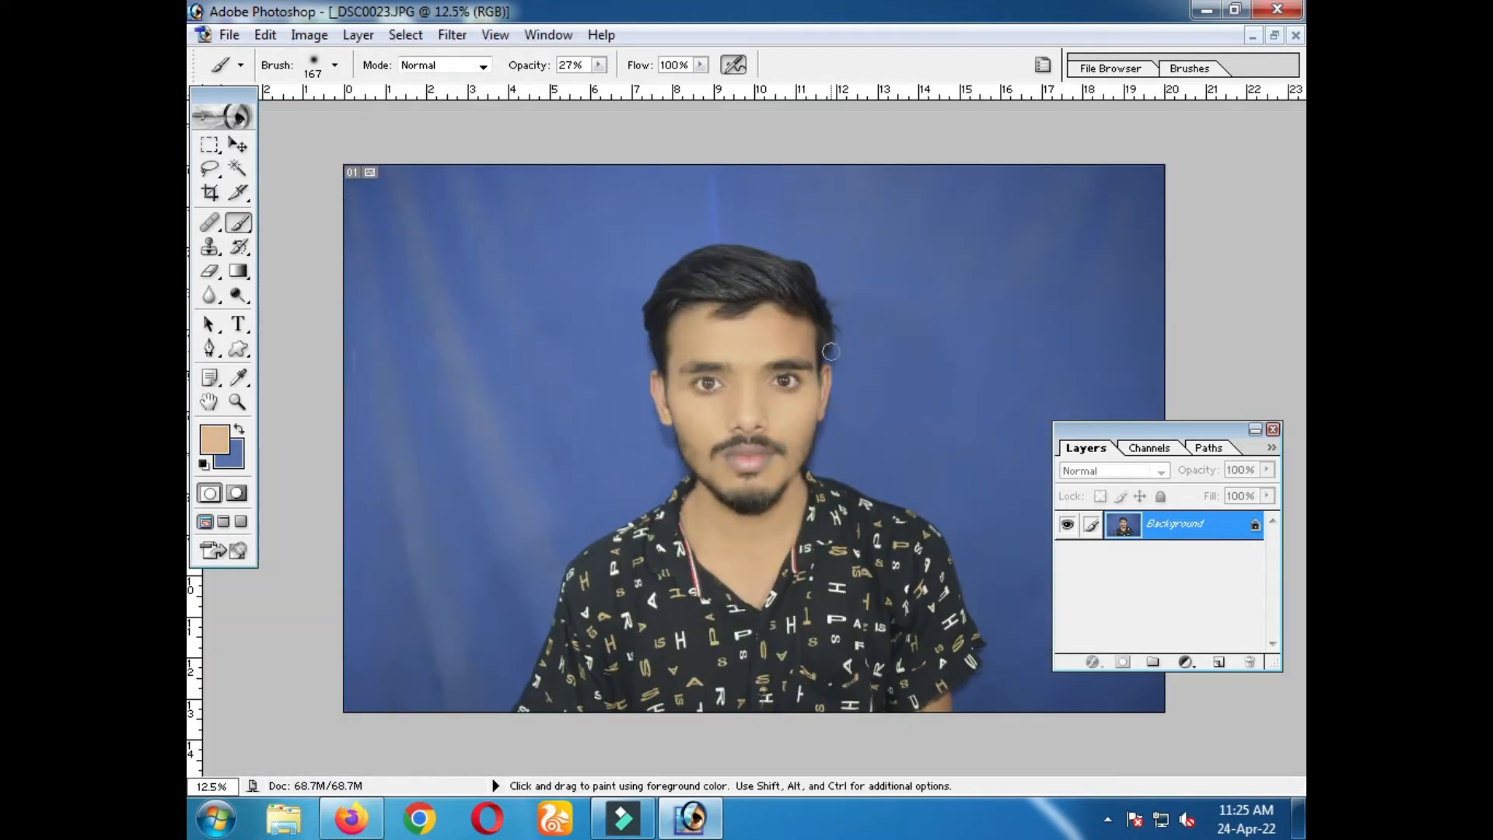
key(ctrl+0)
click(237, 168)
click(843, 465)
click(834, 445)
Add the remaining backdrop areas on both sides of the man to the selection and feather it
click(238, 167)
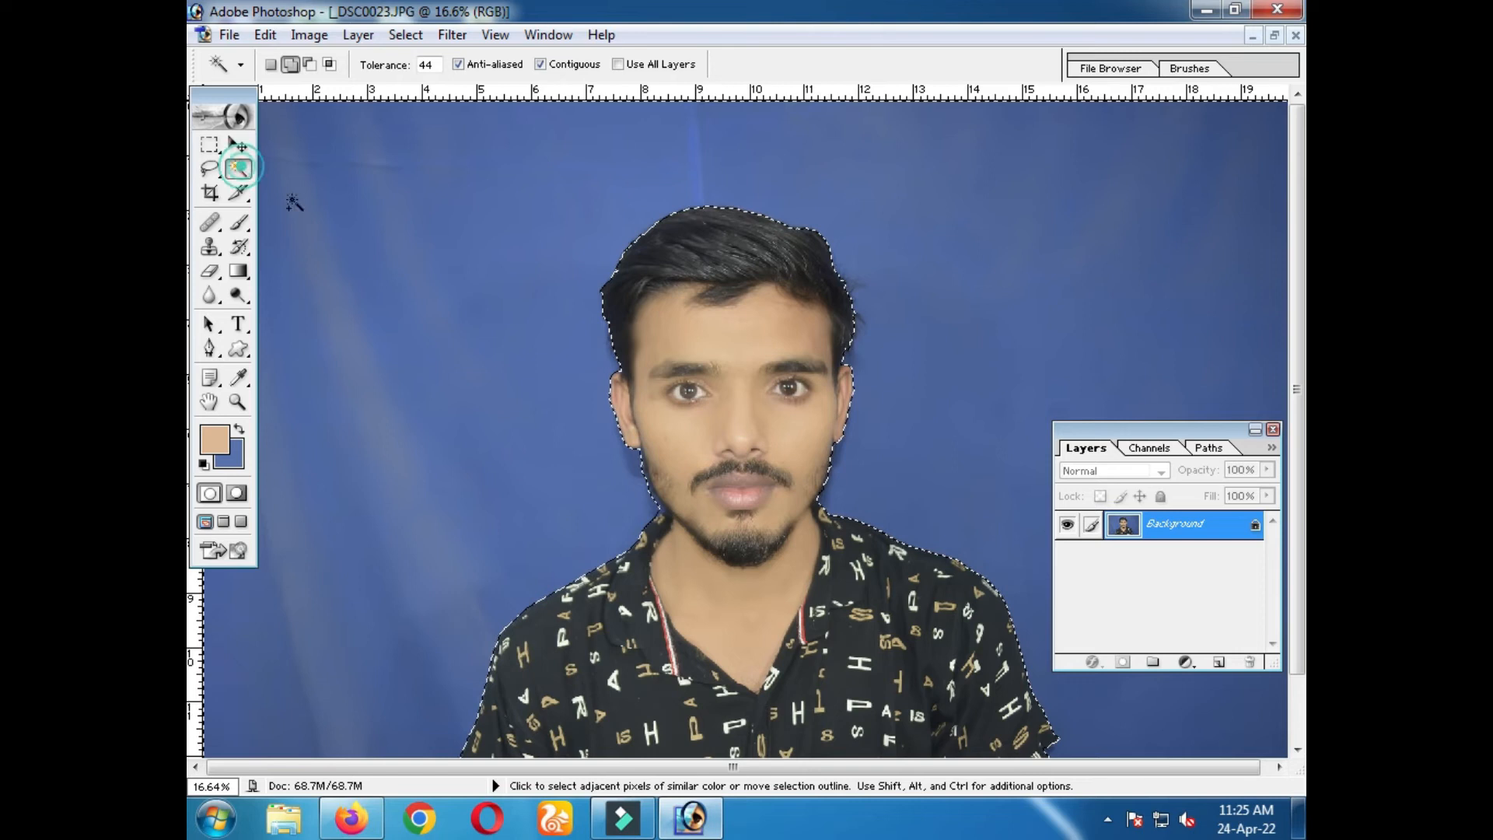
click(585, 483)
click(932, 459)
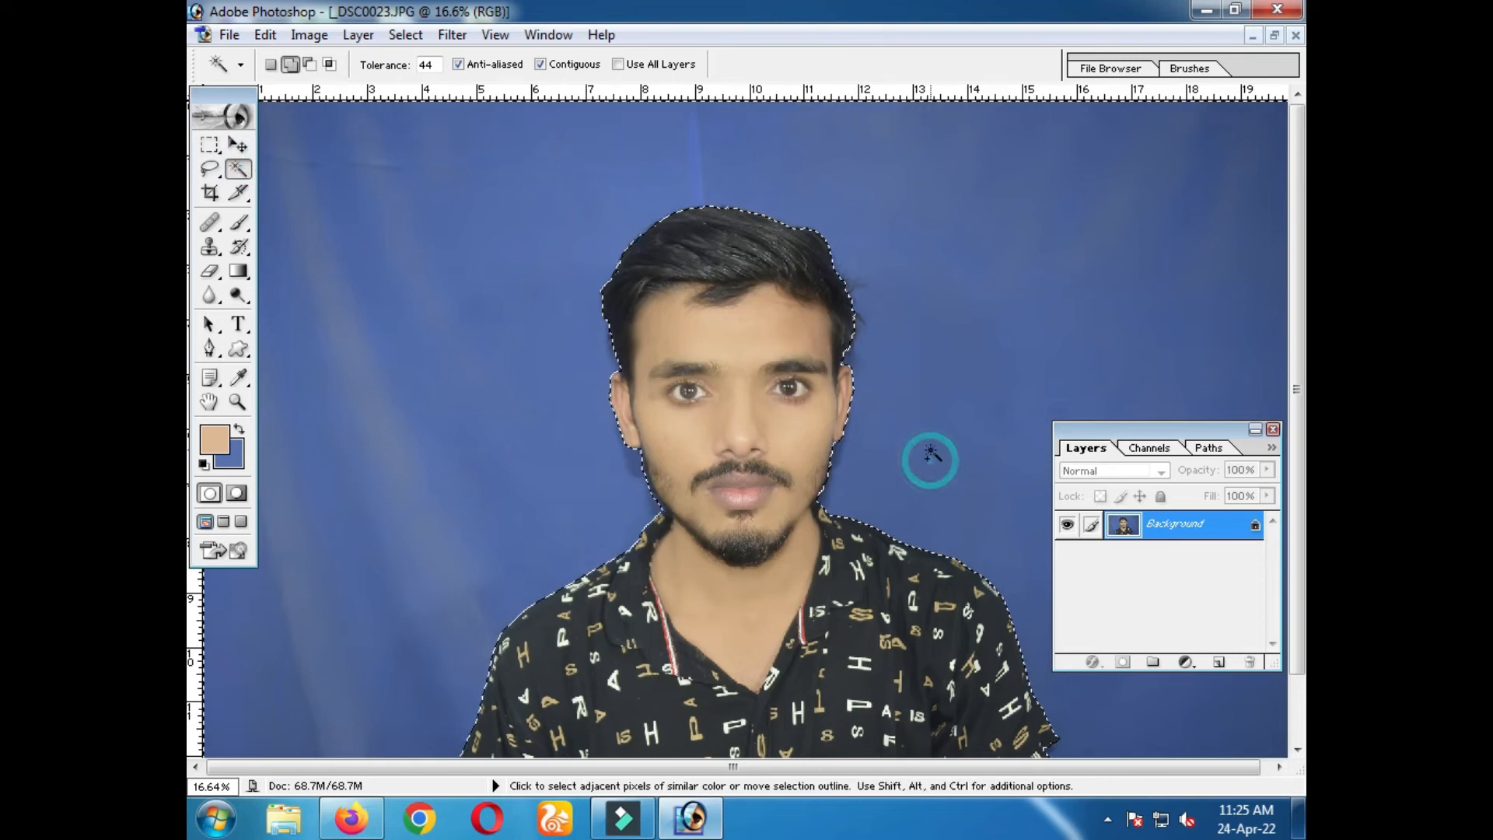
click(860, 476)
key(ctrl+alt+d)
key(Return)
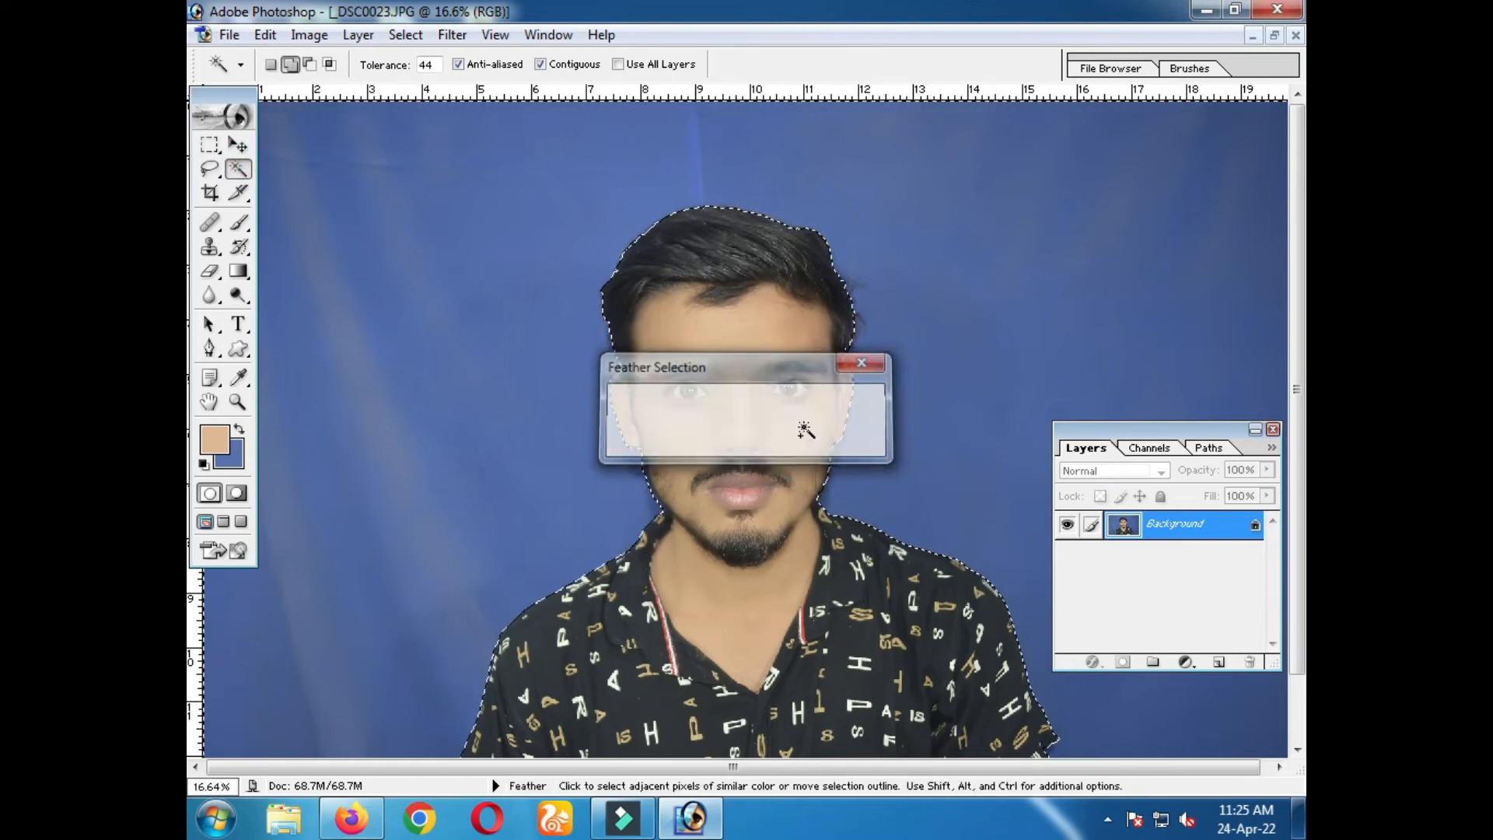
Set the Brush tool to 66% opacity with a 496 px master diameter
ctrl+click(763, 543)
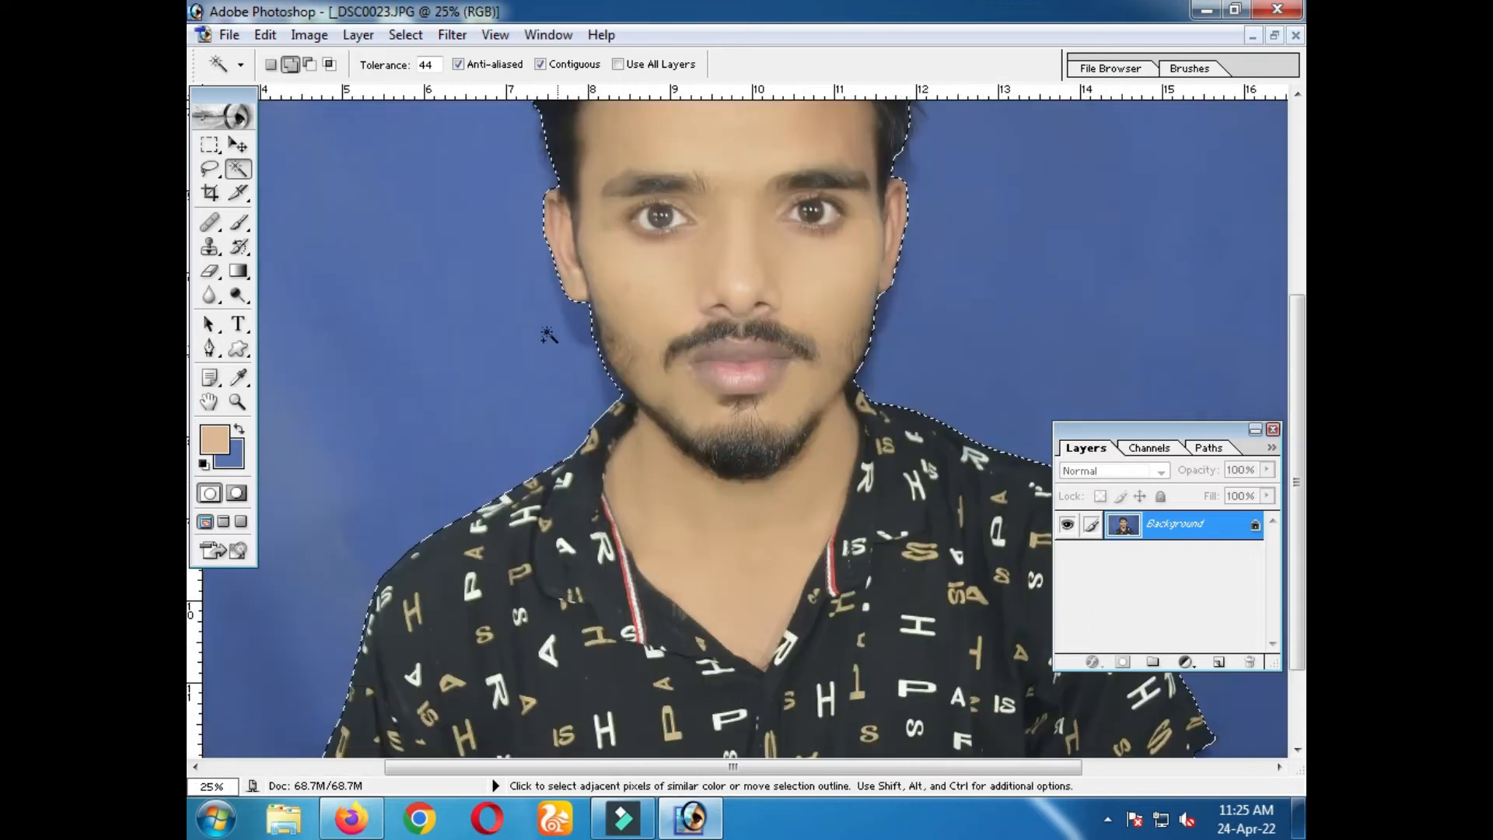
right_click(524, 311)
click(630, 507)
click(855, 405)
click(240, 222)
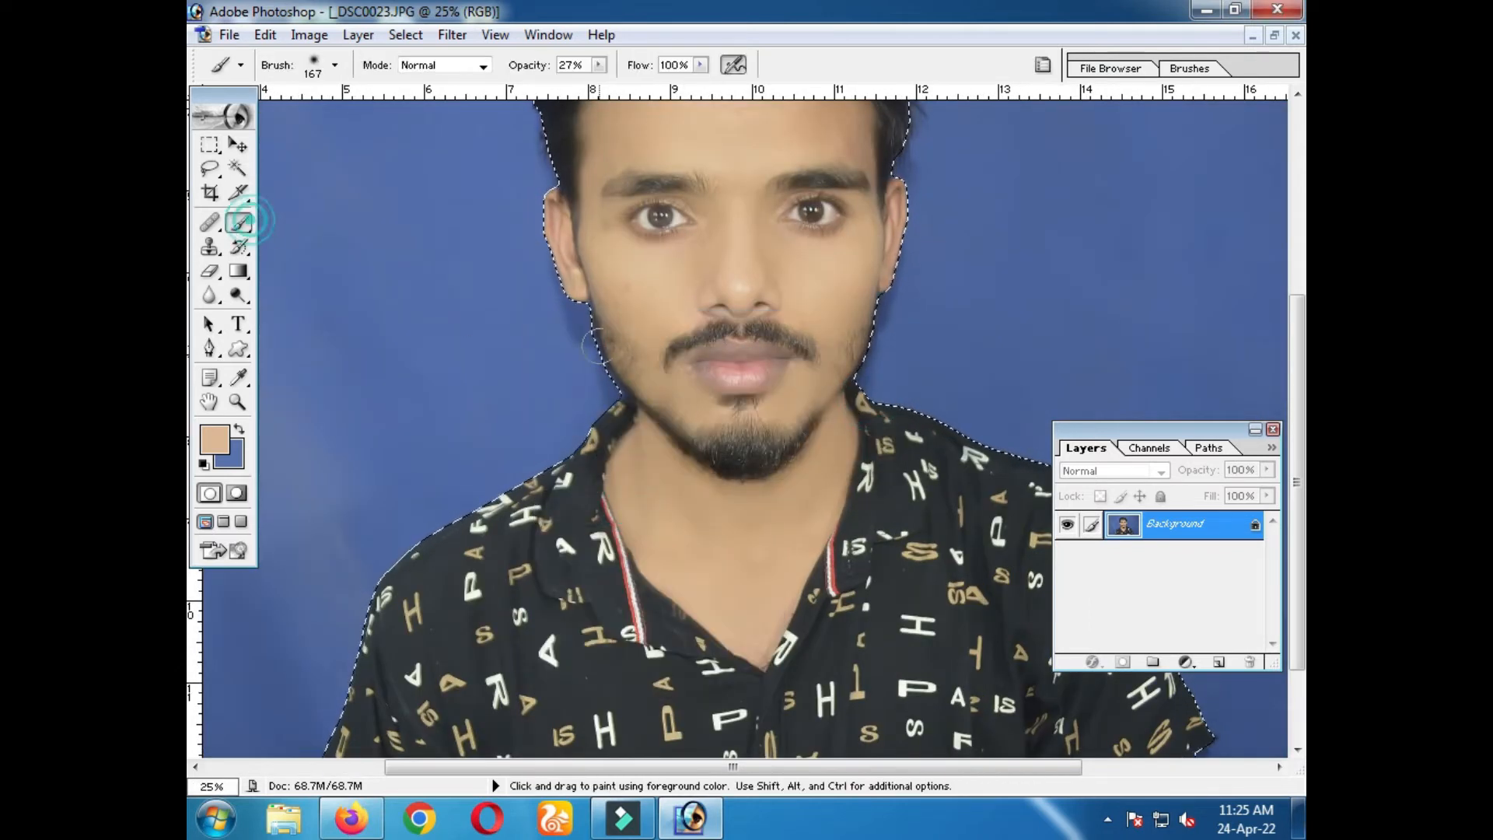
right_click(598, 344)
drag(787, 406, 846, 405)
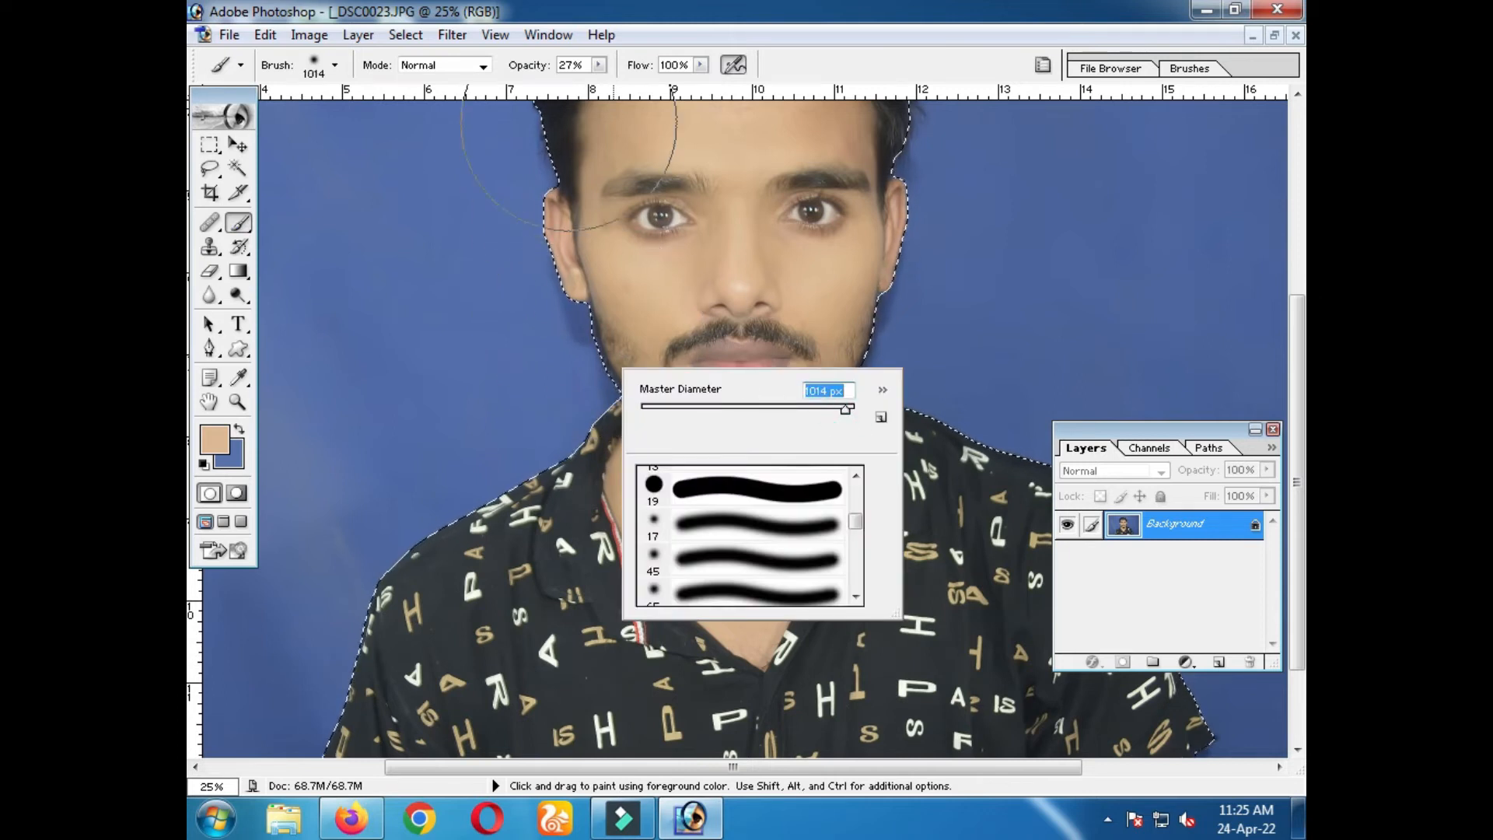
drag(599, 65, 642, 93)
right_click(572, 344)
drag(803, 383, 792, 382)
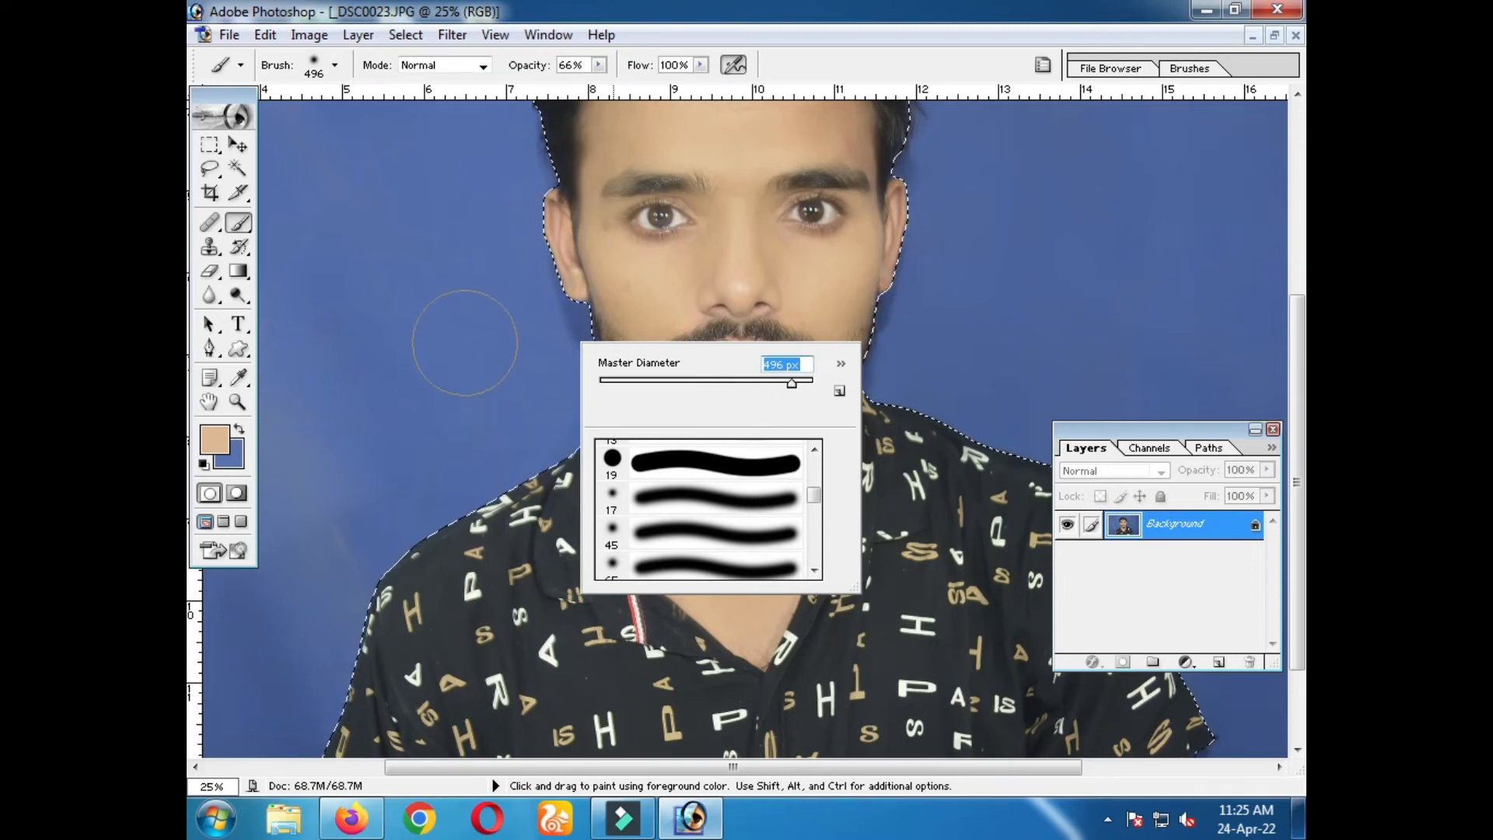
Sample the backdrop's blue and paint it over the backdrop on both sides of the man's face
alt+click(493, 335)
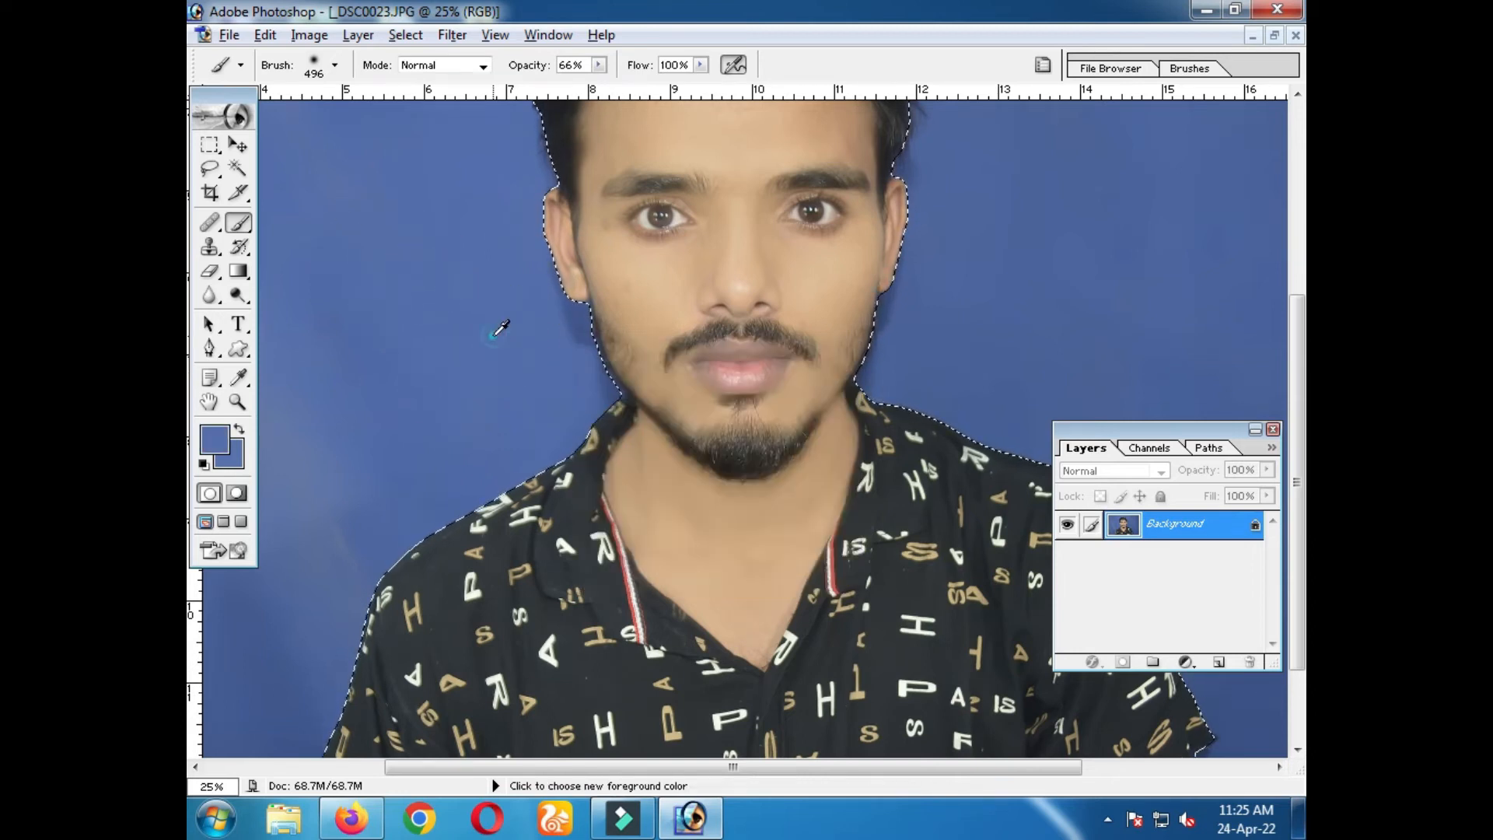
drag(493, 335, 572, 324)
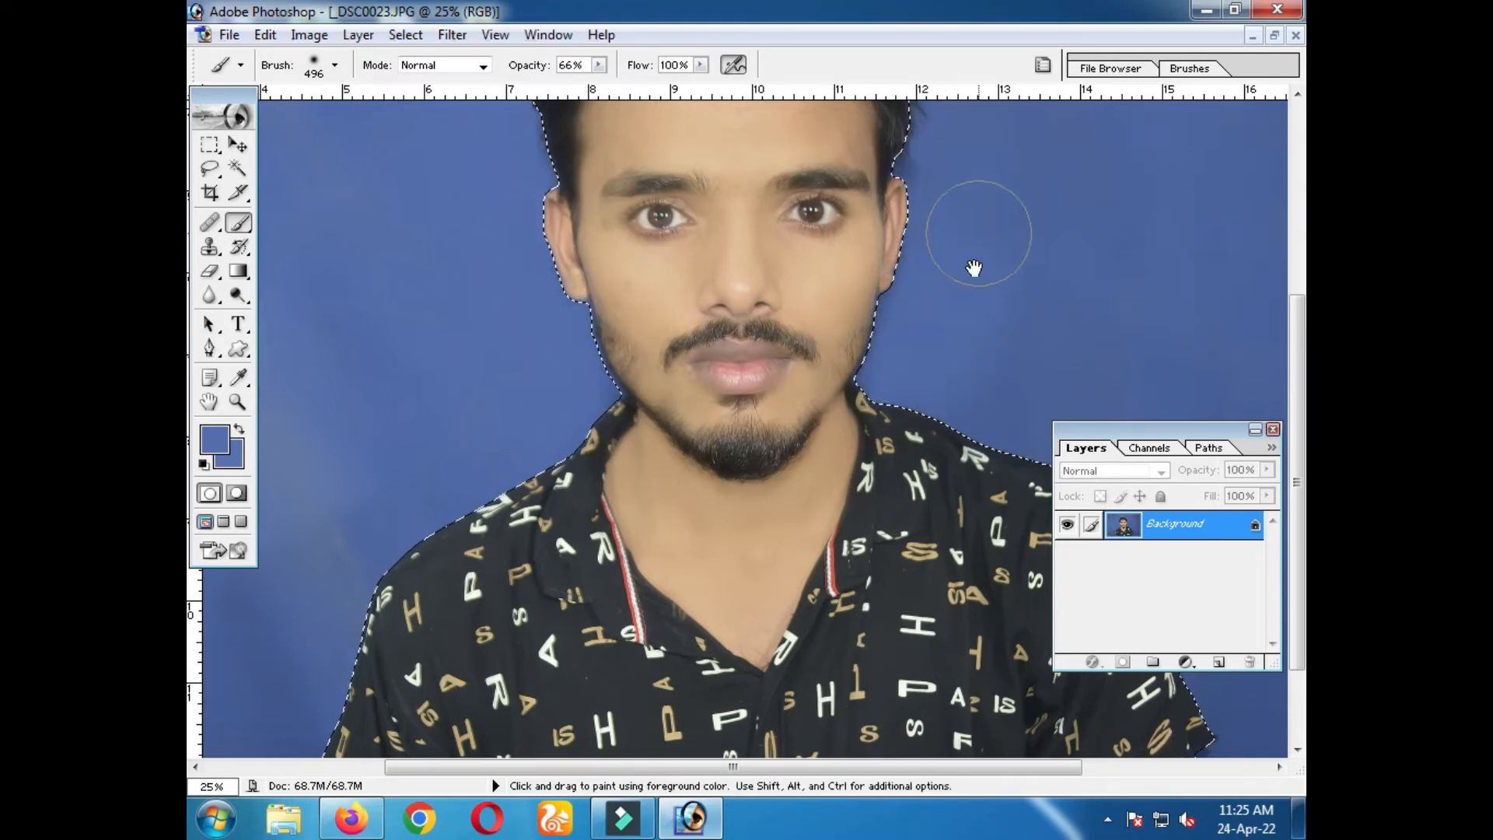
drag(964, 274, 876, 405)
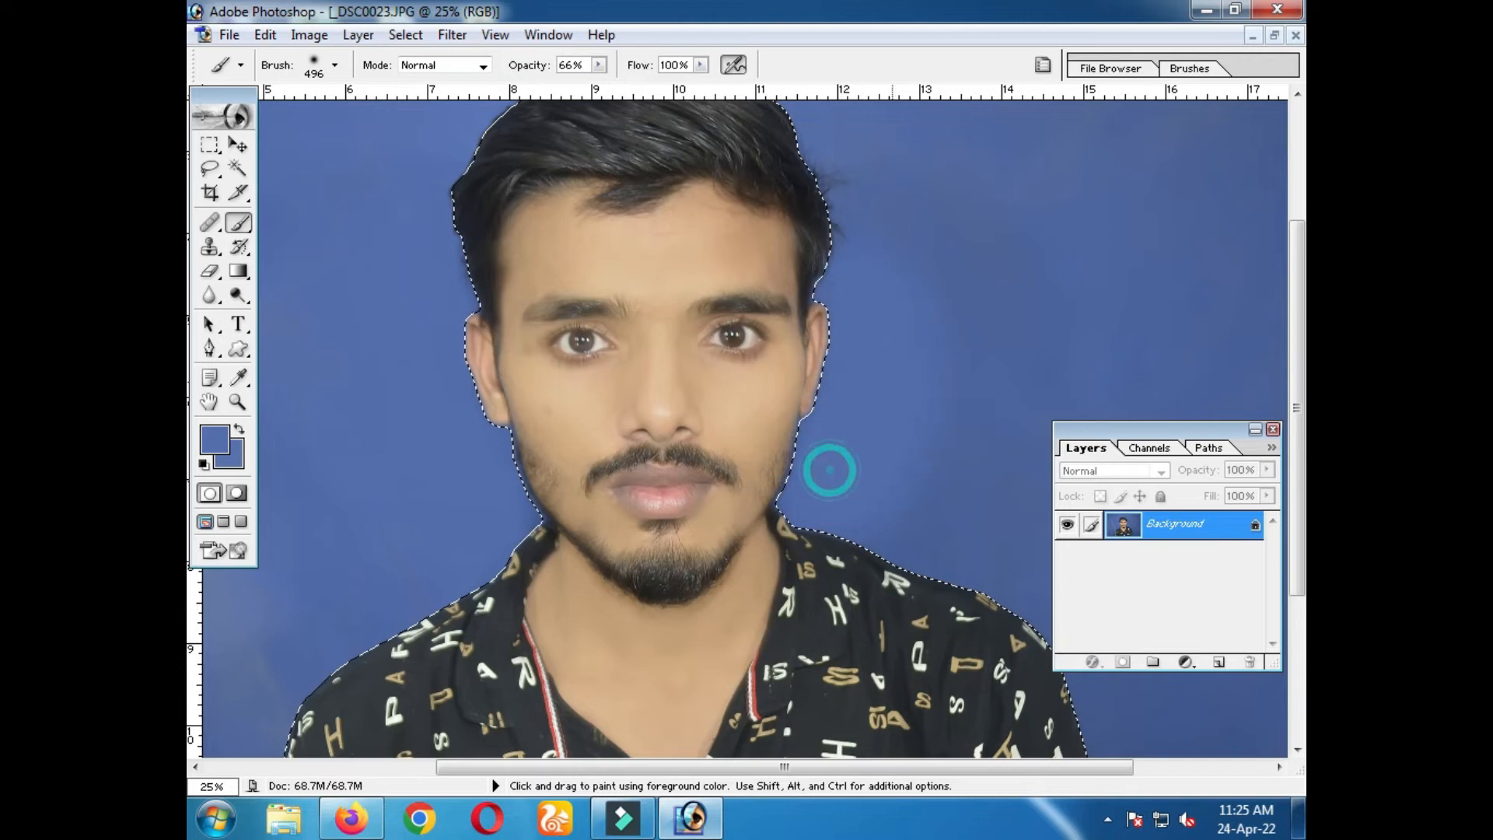
key(ctrl+minus)
Enlarge the brush to 820 px and paint the sampled blue over the backdrop above the head and around the shoulders
right_click(896, 446)
click(1133, 490)
drag(922, 363, 1033, 704)
right_click(993, 712)
click(1206, 500)
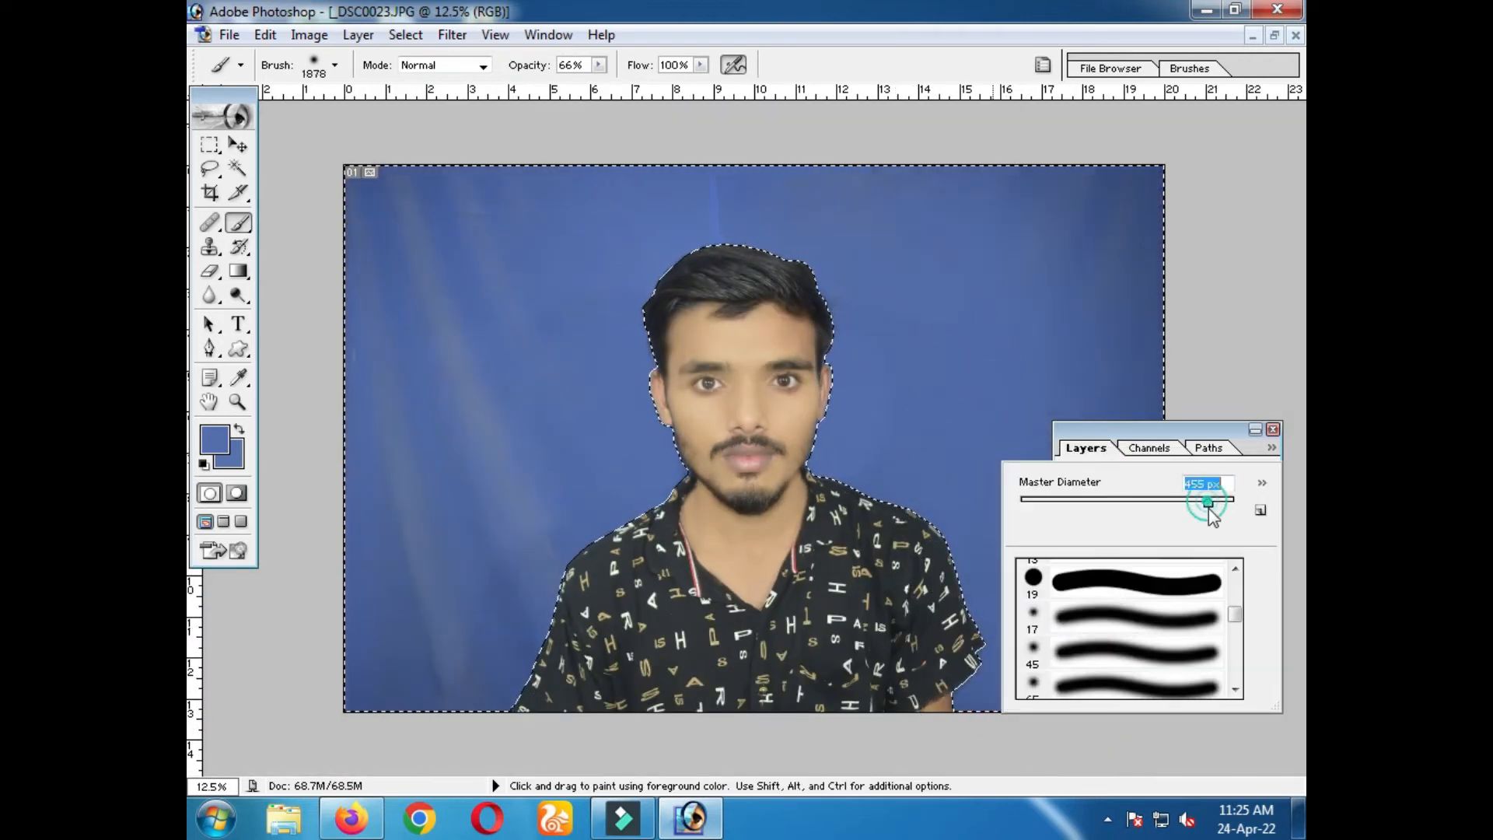
right_click(981, 488)
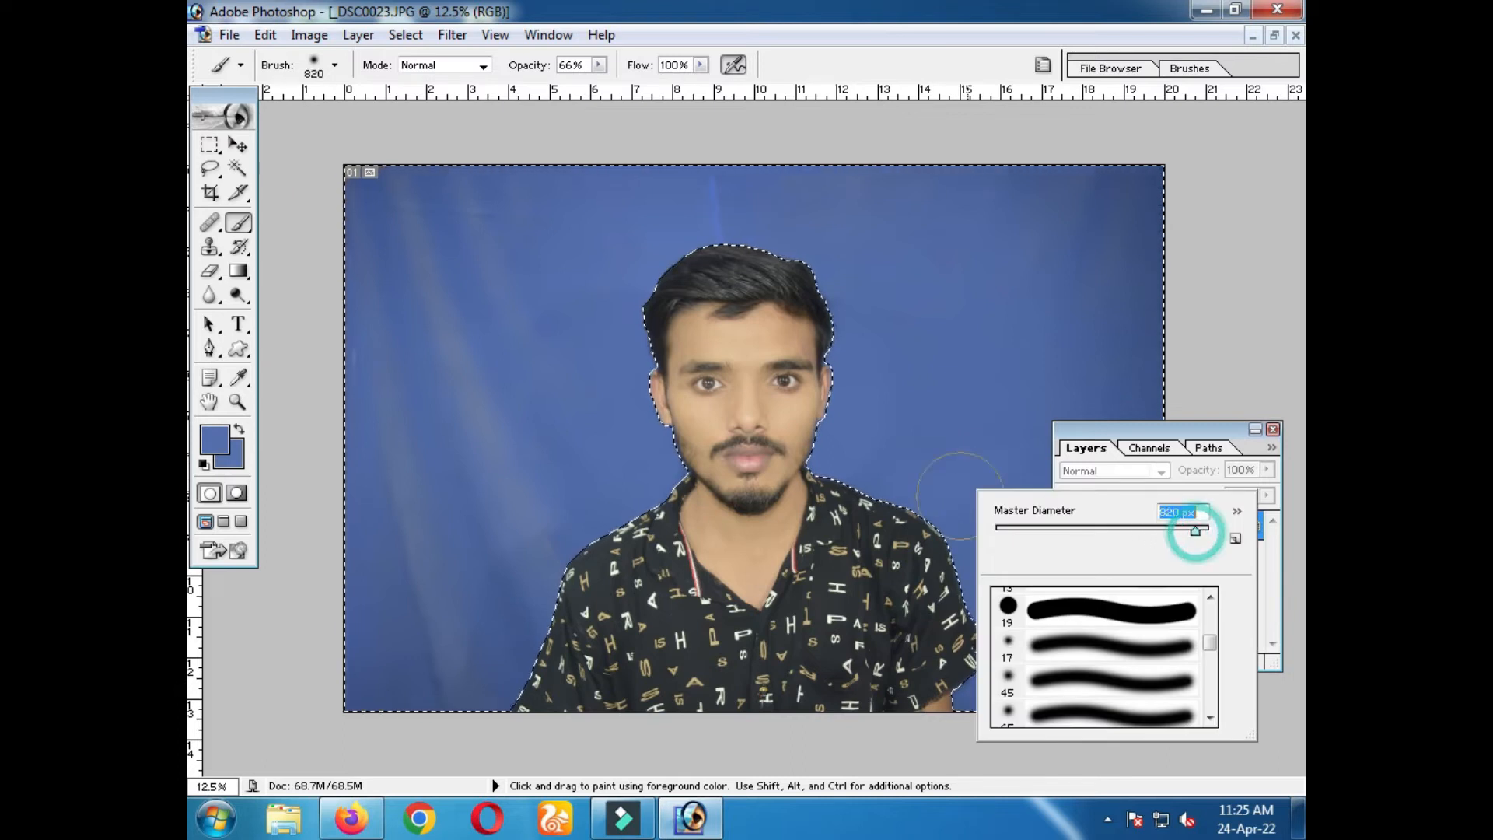
click(1193, 531)
mouse_move(734, 207)
mouse_down()
mouse_move(652, 195)
mouse_move(518, 253)
mouse_move(593, 400)
mouse_move(418, 684)
mouse_move(498, 514)
mouse_move(537, 603)
mouse_move(586, 539)
mouse_move(475, 286)
mouse_move(568, 183)
mouse_move(809, 282)
mouse_up()
mouse_move(851, 294)
mouse_down()
mouse_move(876, 310)
mouse_move(890, 483)
mouse_move(1005, 682)
mouse_up()
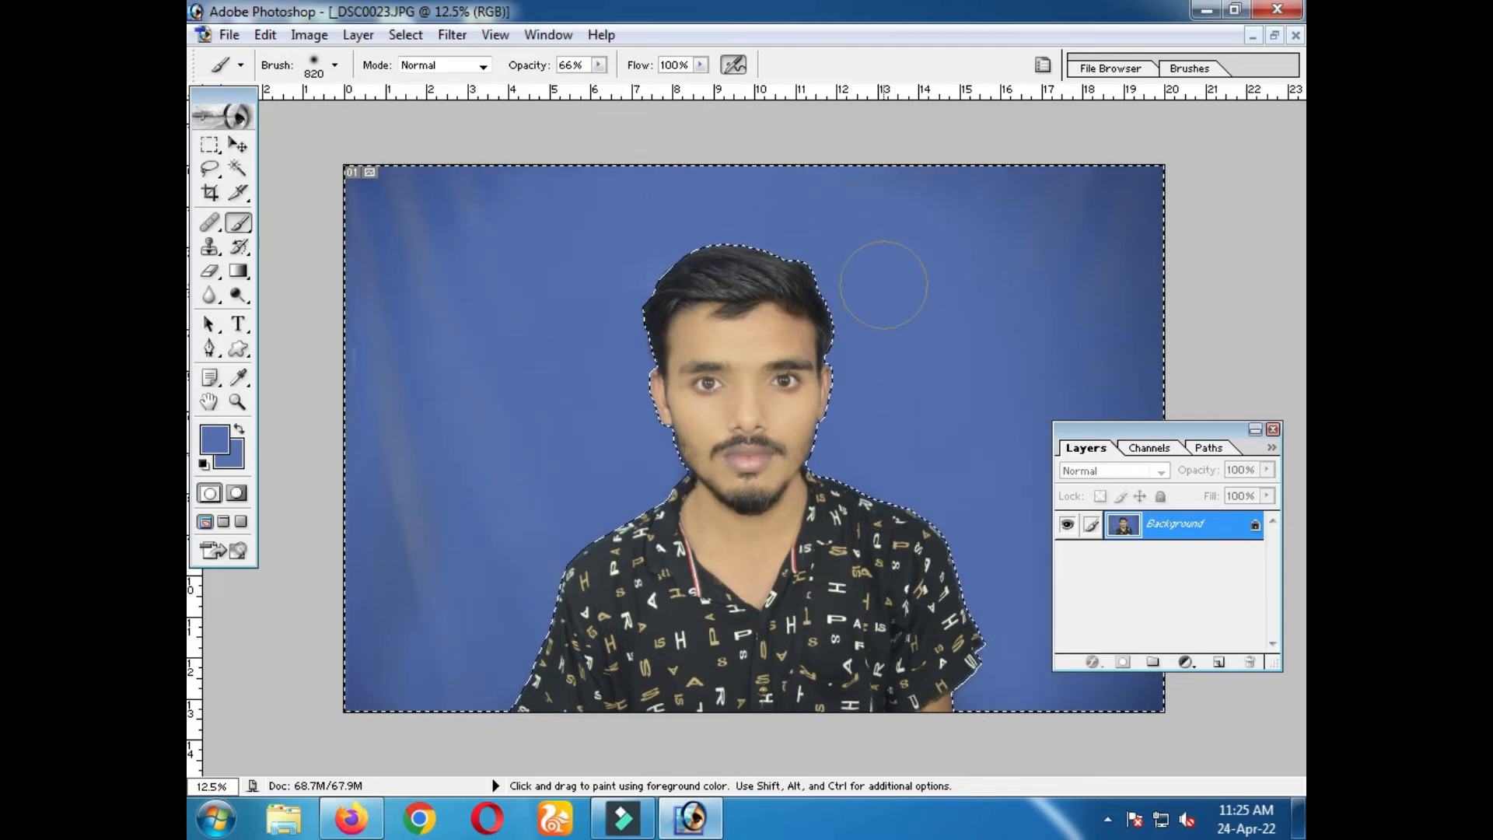
scroll(707, 547, down, 1)
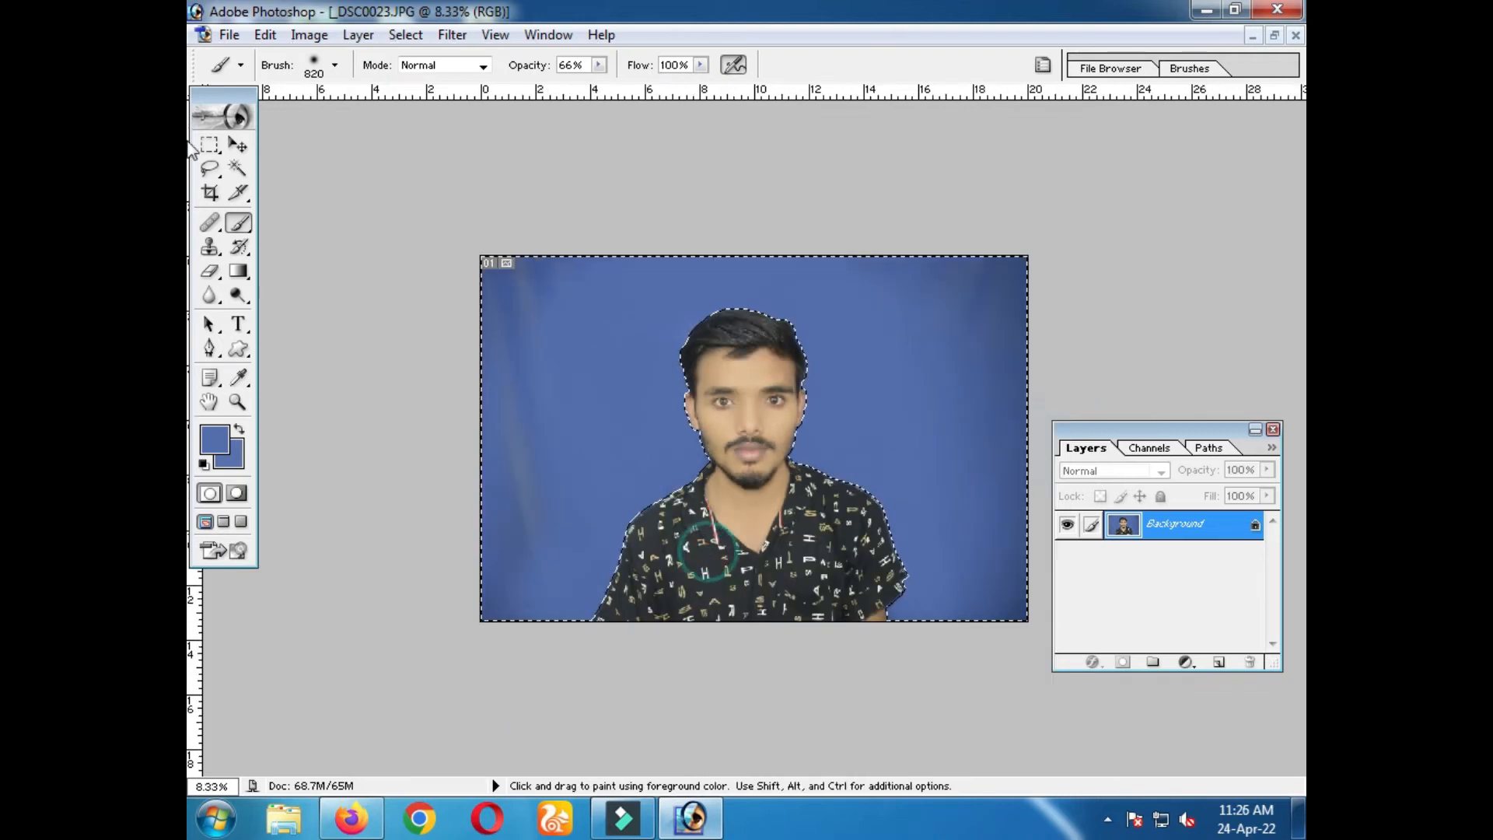
Replace the backdrop selection with the whole image, rotate it slightly clockwise to straighten the man, and deselect
click(213, 145)
click(527, 183)
scroll(800, 399, up, 1)
key(v)
key(ctrl+a)
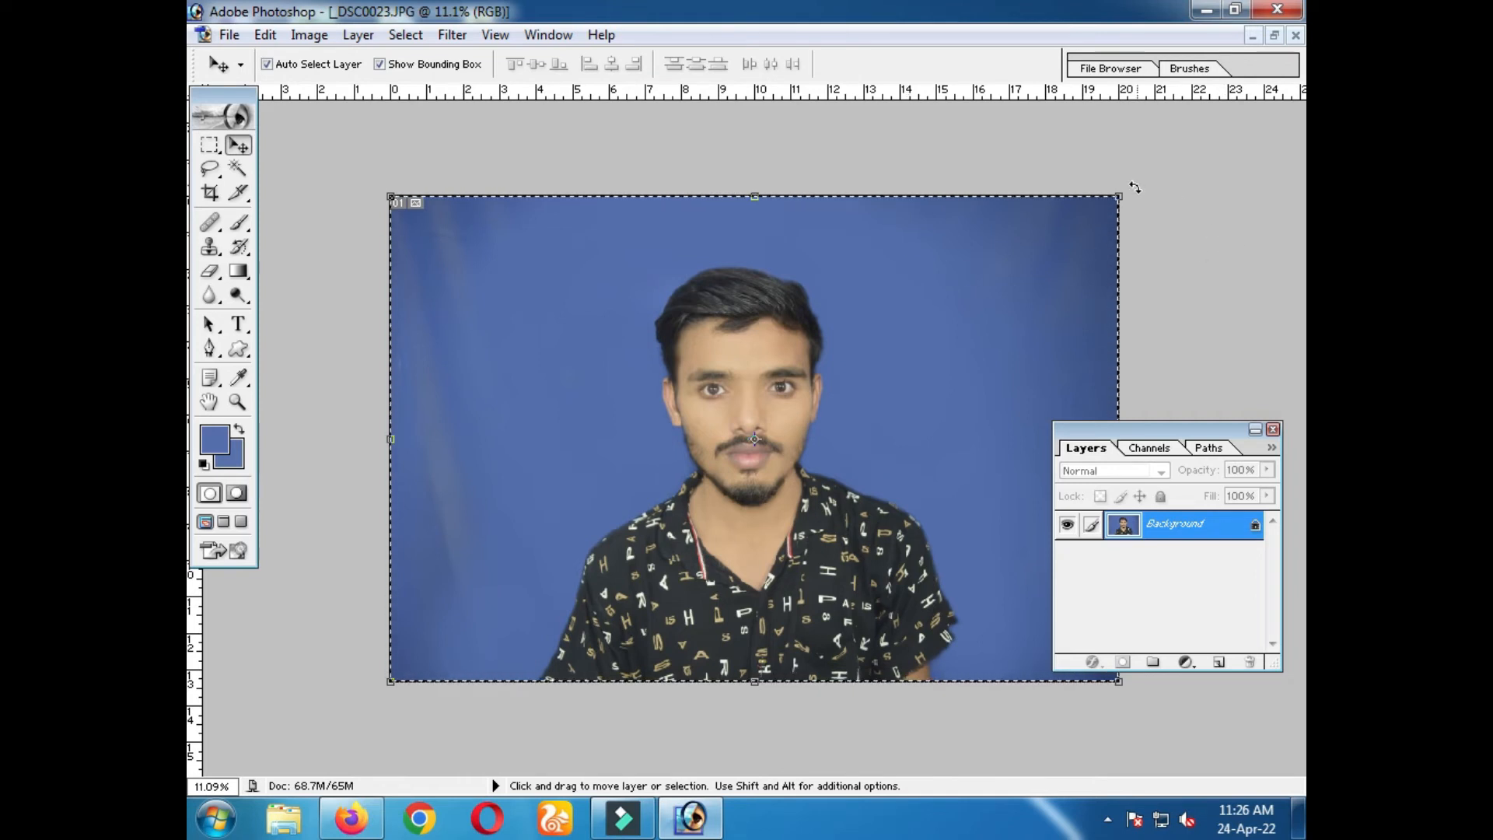
click(238, 146)
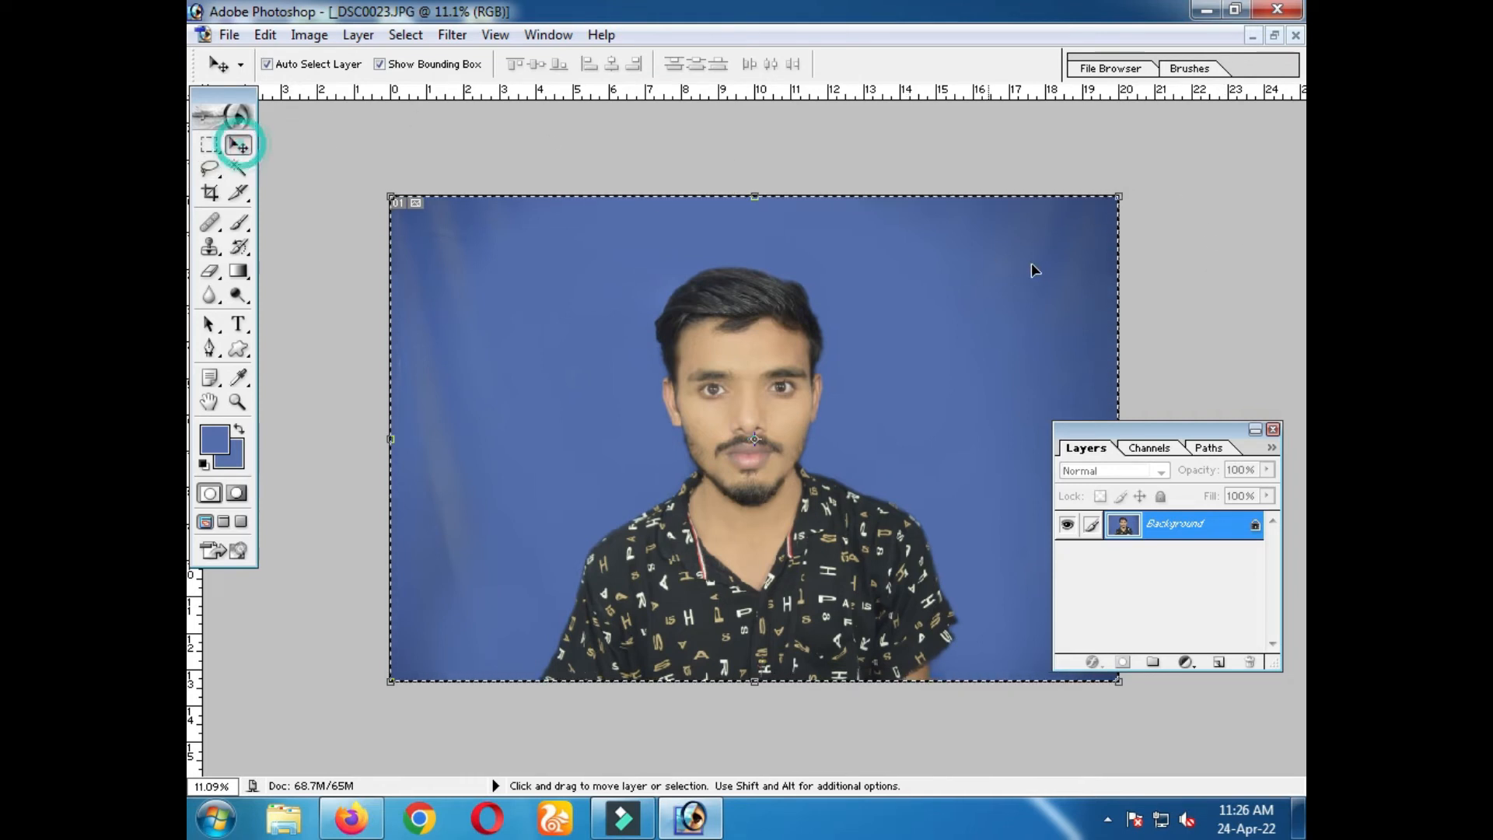
drag(1132, 191, 1168, 194)
double_click(859, 415)
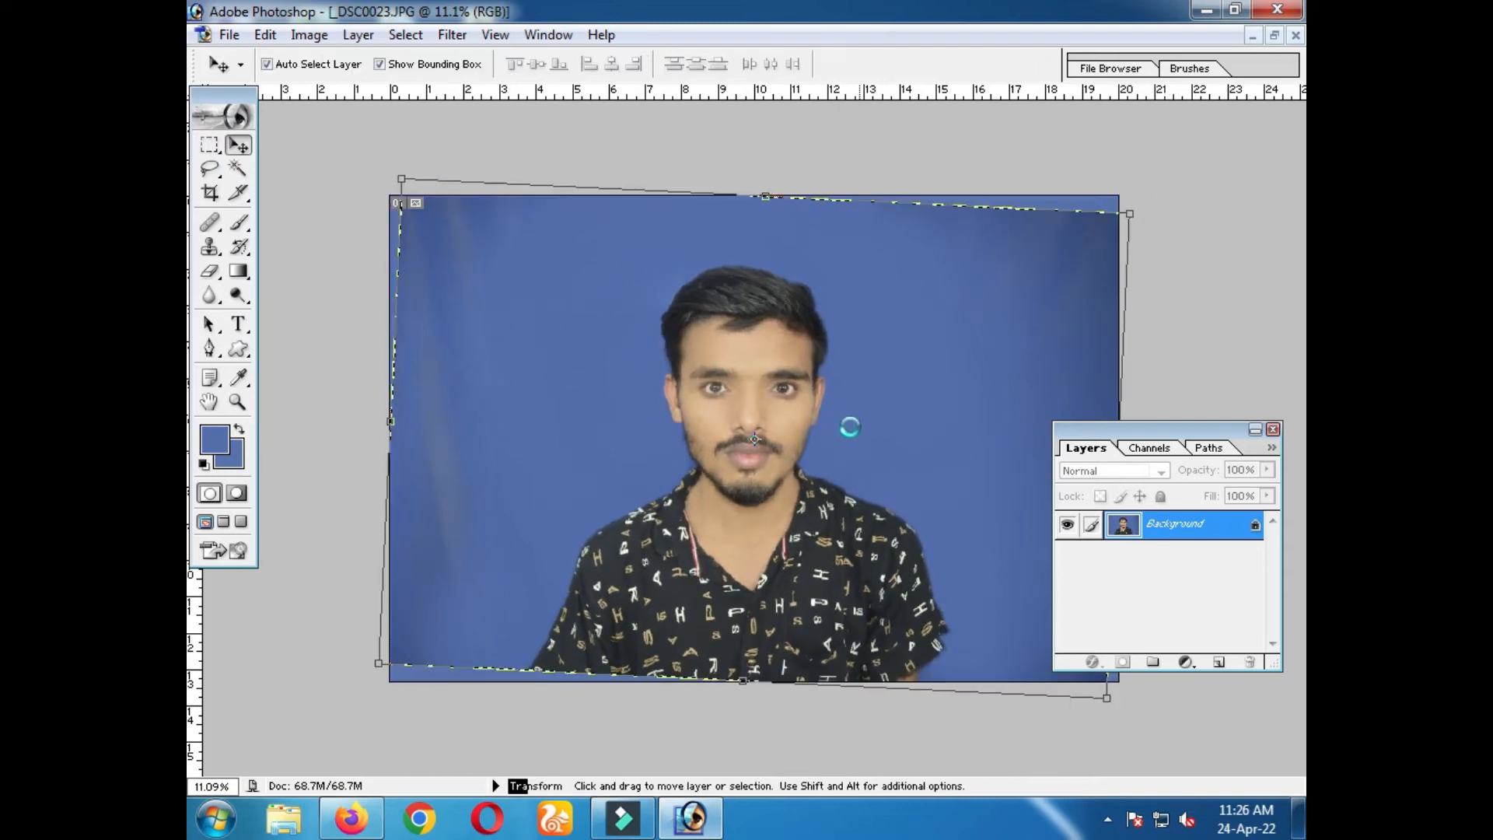
click(209, 144)
click(398, 138)
Crop the photo around the man's head and chest to 1.6 x 2 in at 300 pixels/inch
click(218, 198)
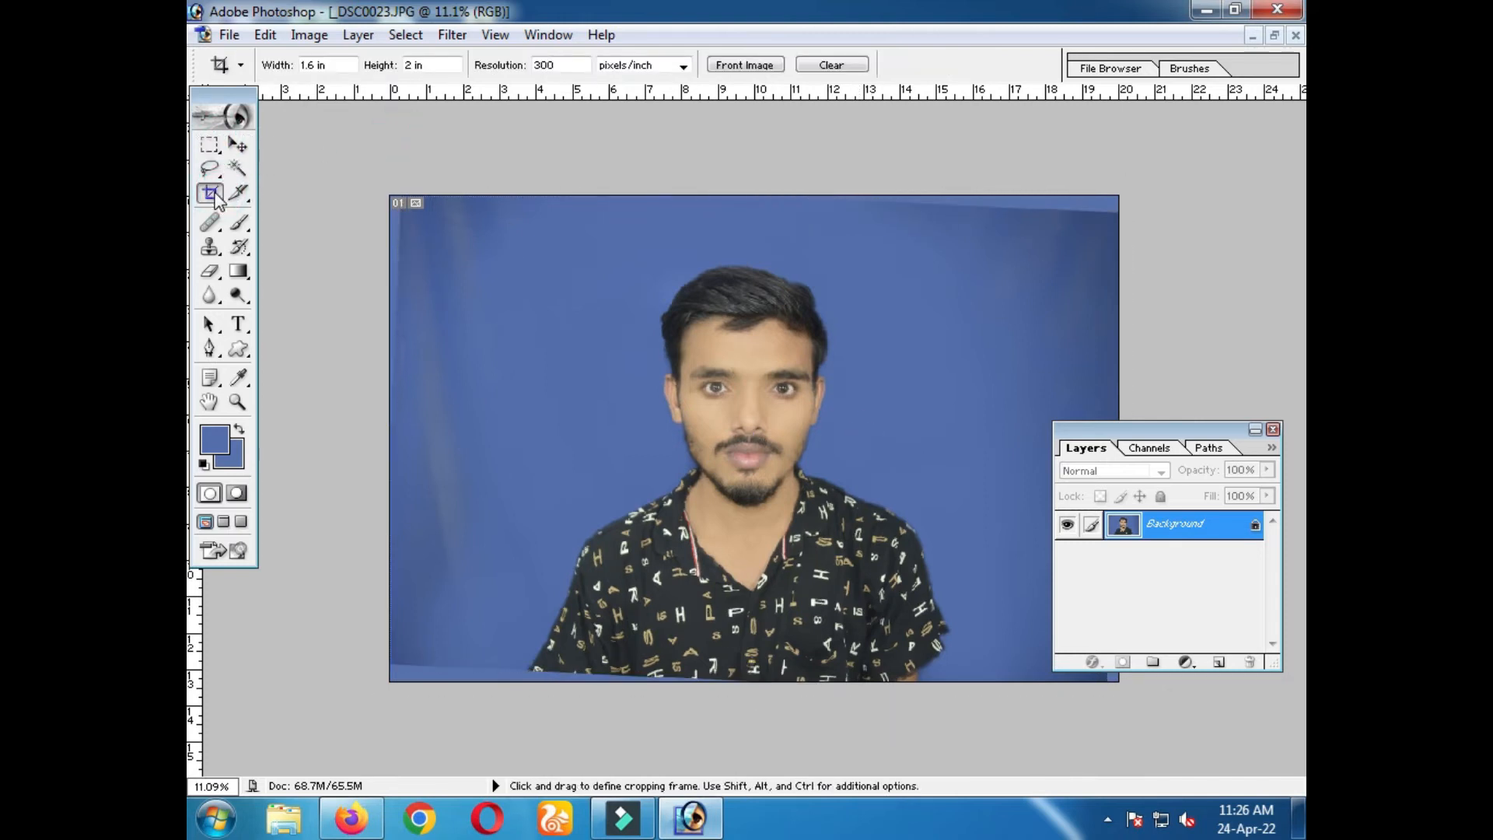
click(335, 65)
click(432, 65)
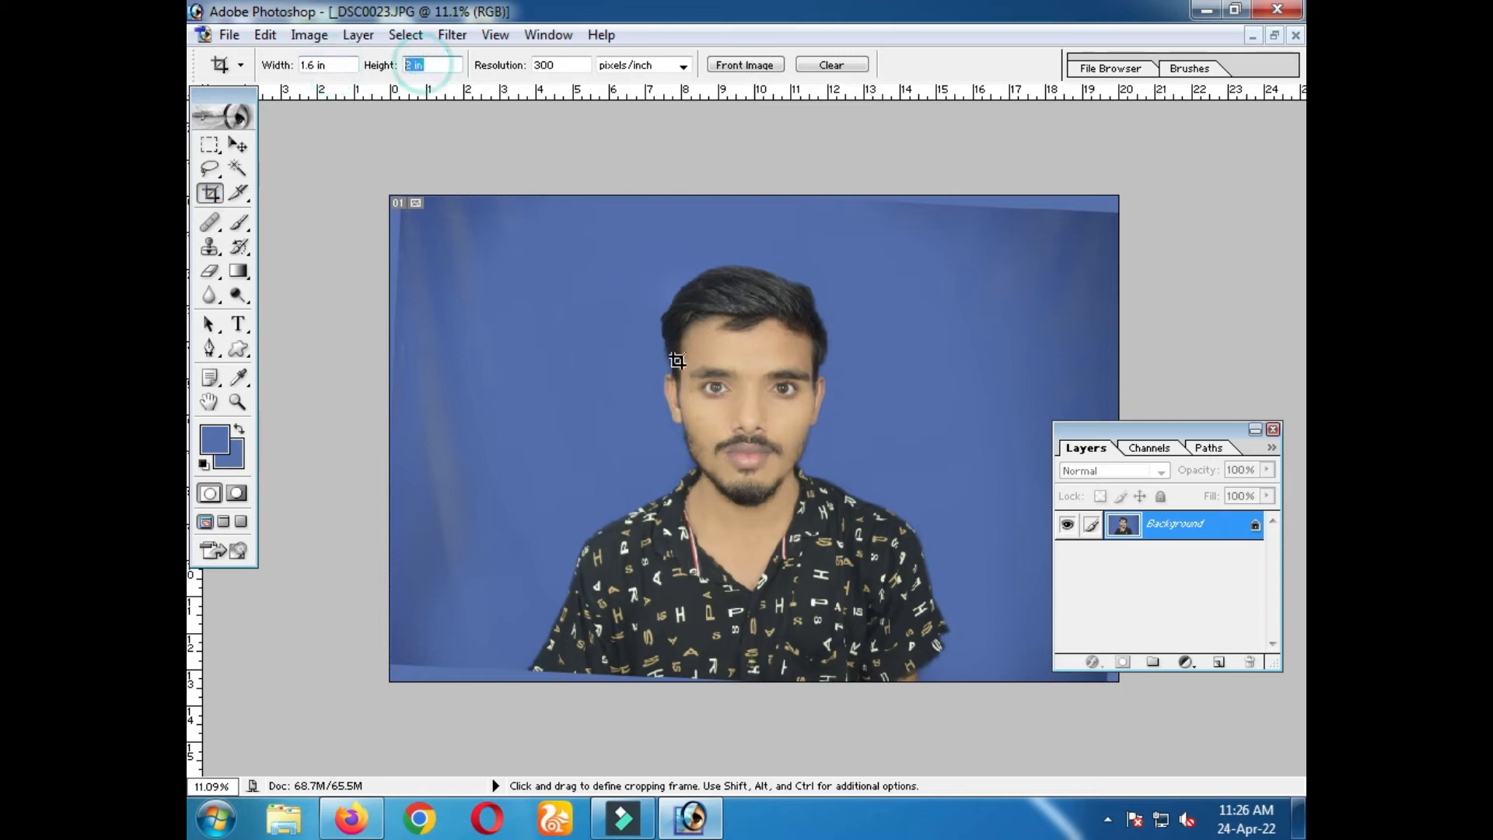
drag(602, 255, 903, 632)
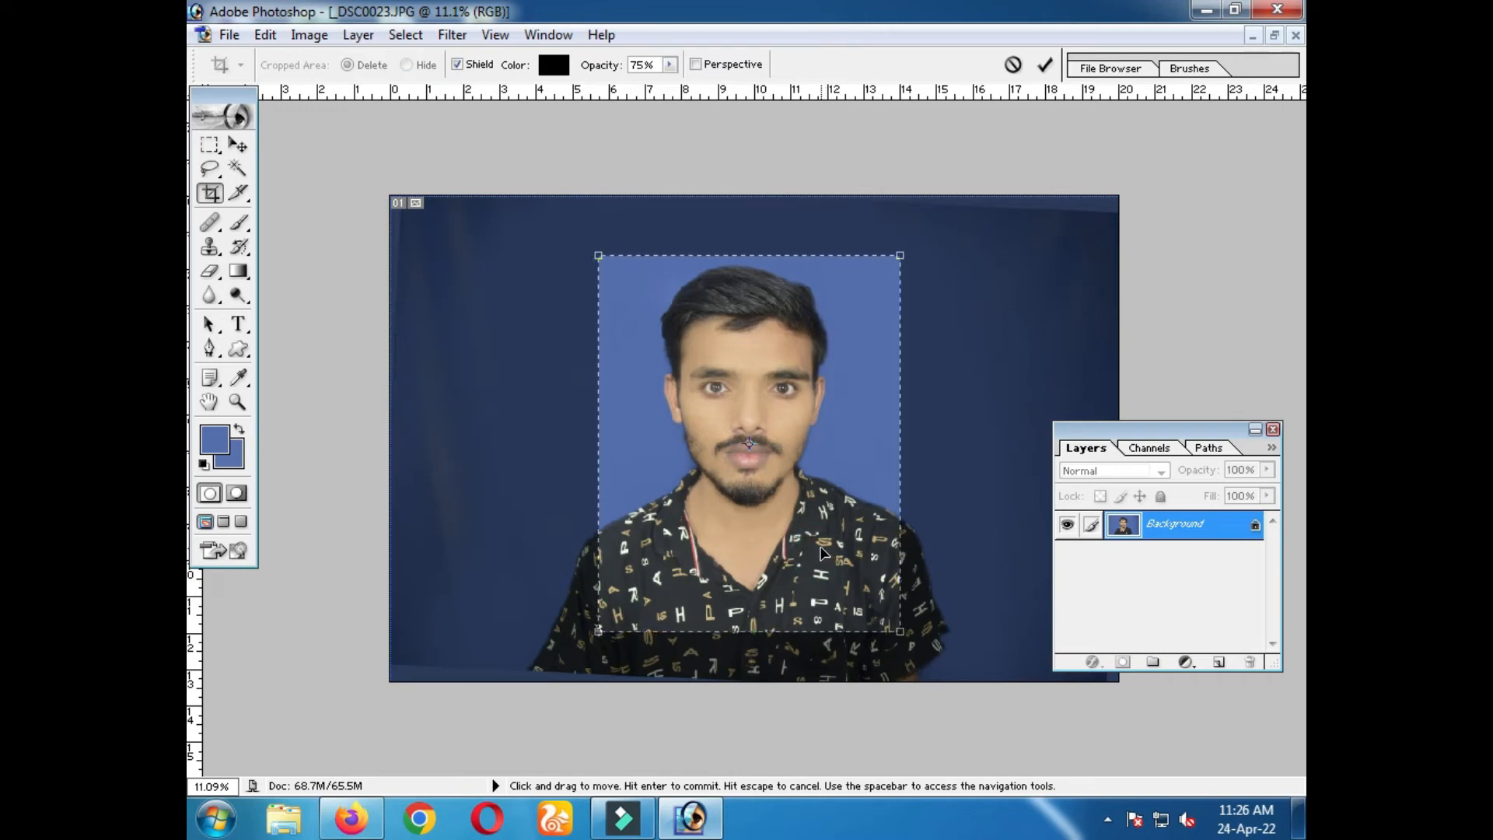
double_click(829, 550)
Examine the cropped portrait's face up close and check the whole picture at several magnifications
scroll(819, 540, up, 10)
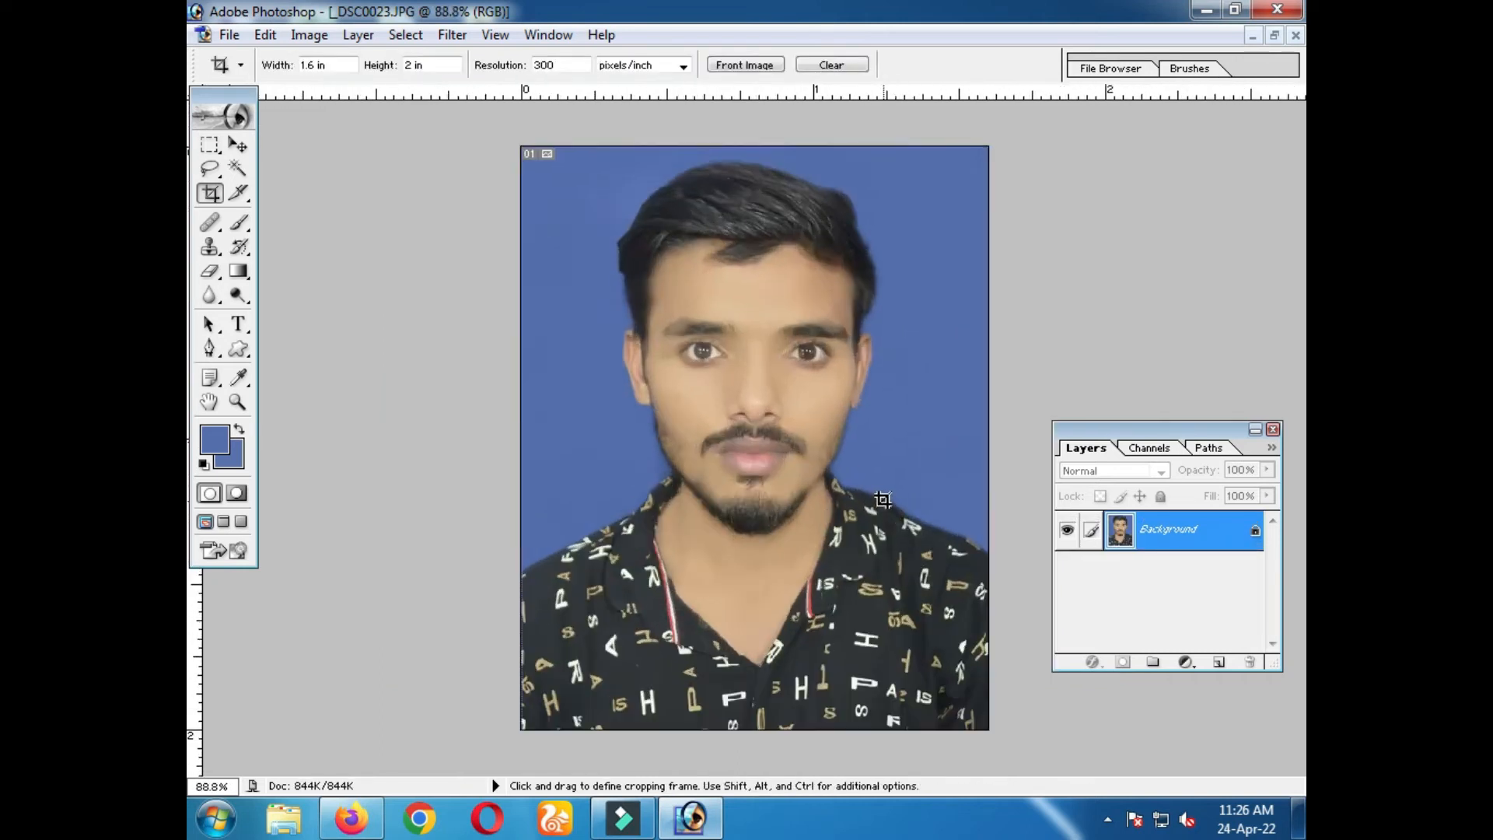
key(ctrl+m)
ctrl+click(807, 451)
ctrl+click(766, 440)
ctrl+click(767, 440)
drag(730, 293, 920, 731)
alt+click(833, 542)
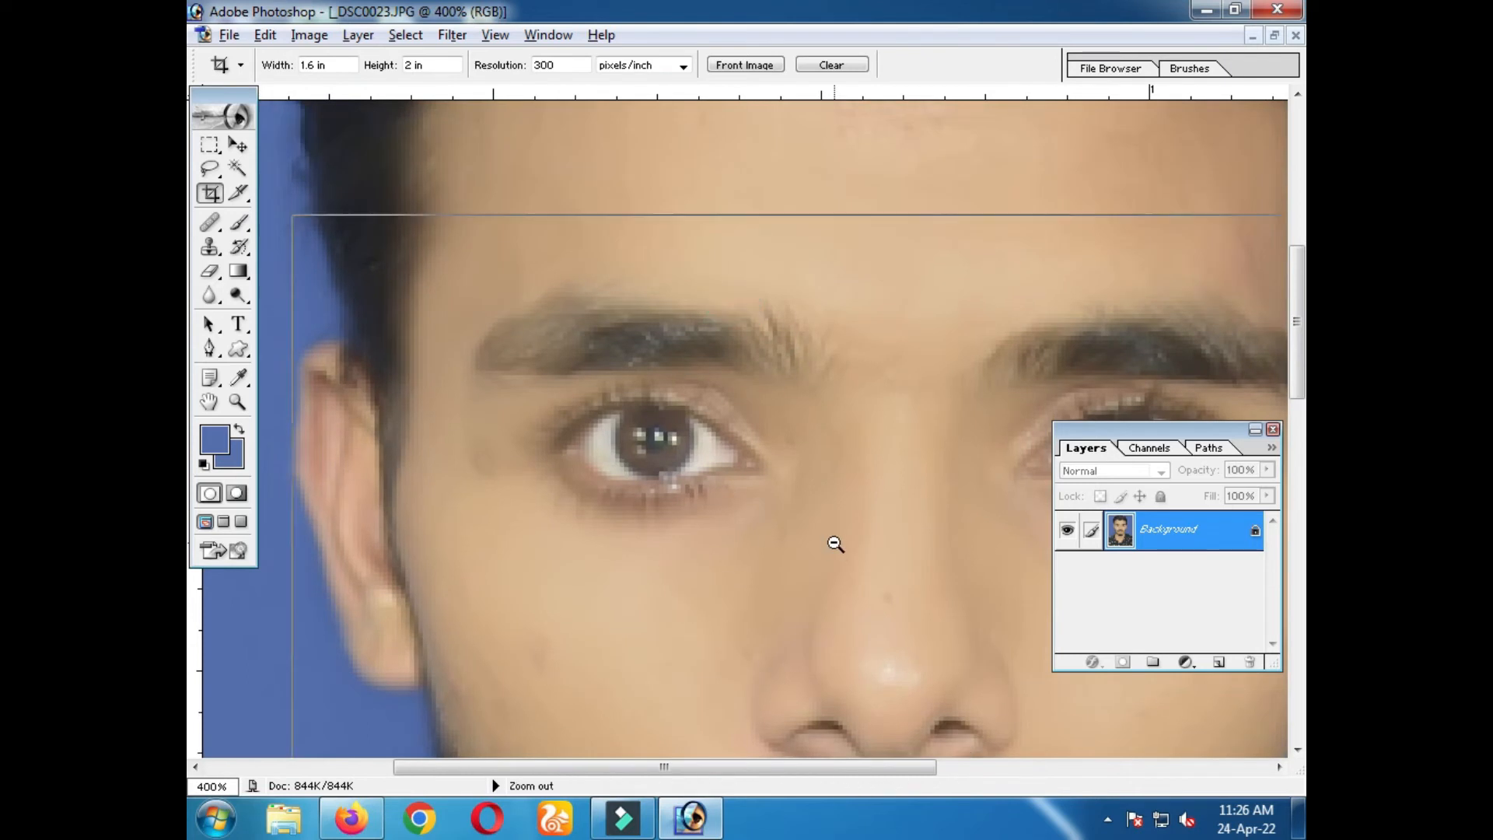
alt+click(791, 509)
alt+click(791, 509)
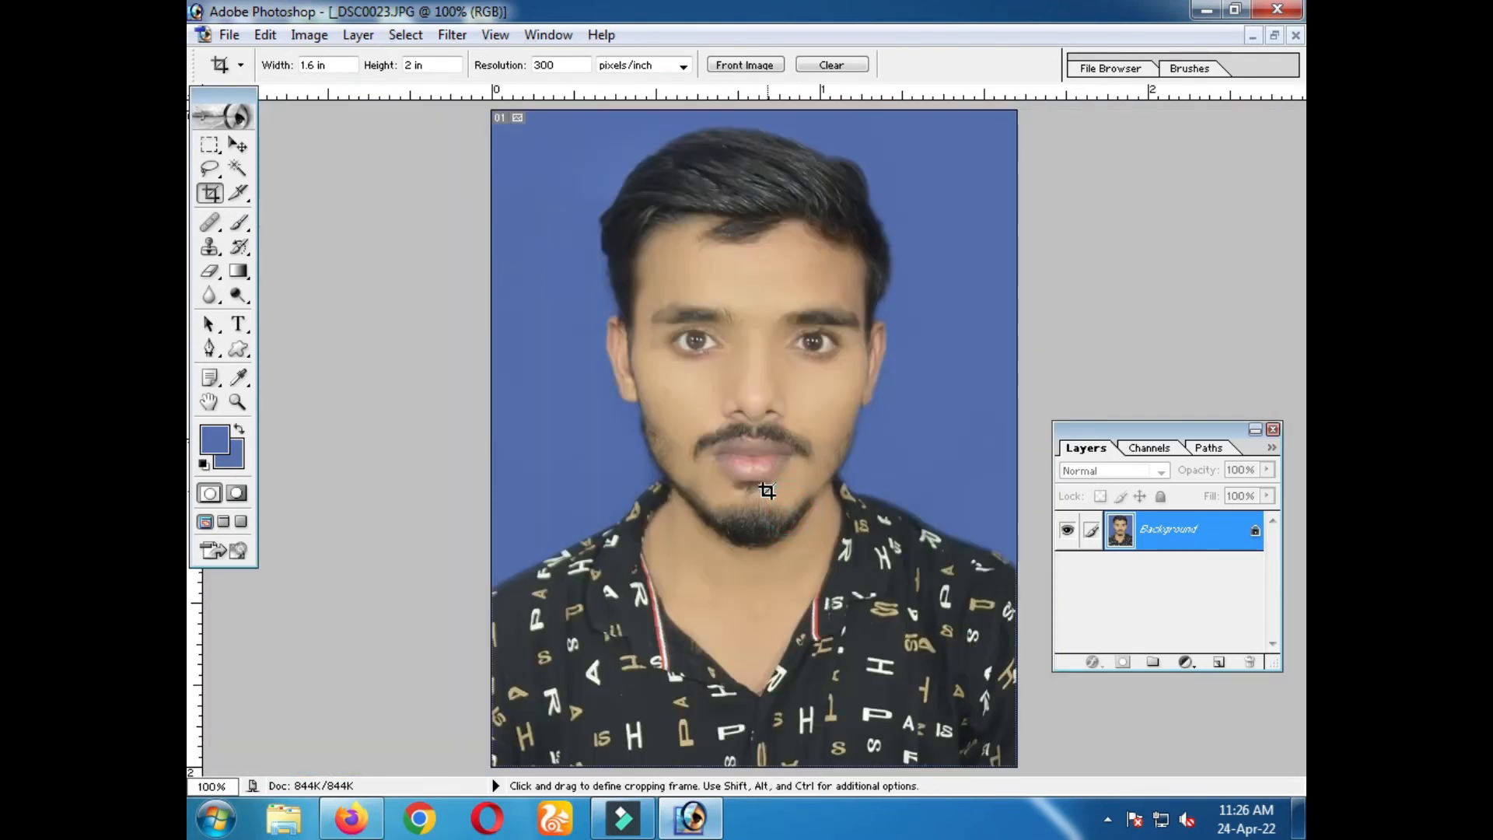
alt+click(767, 490)
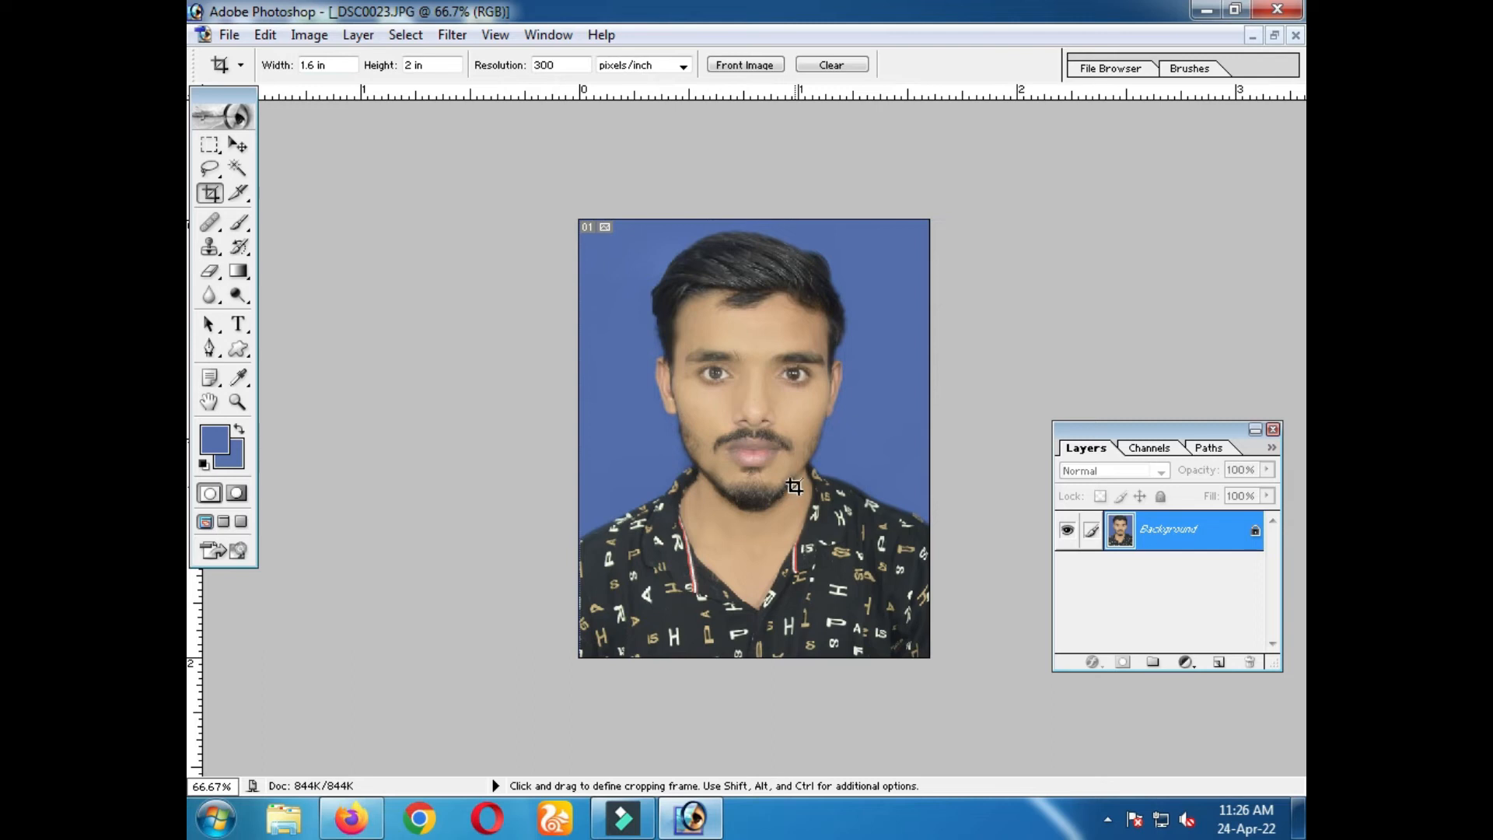
key(ctrl+0)
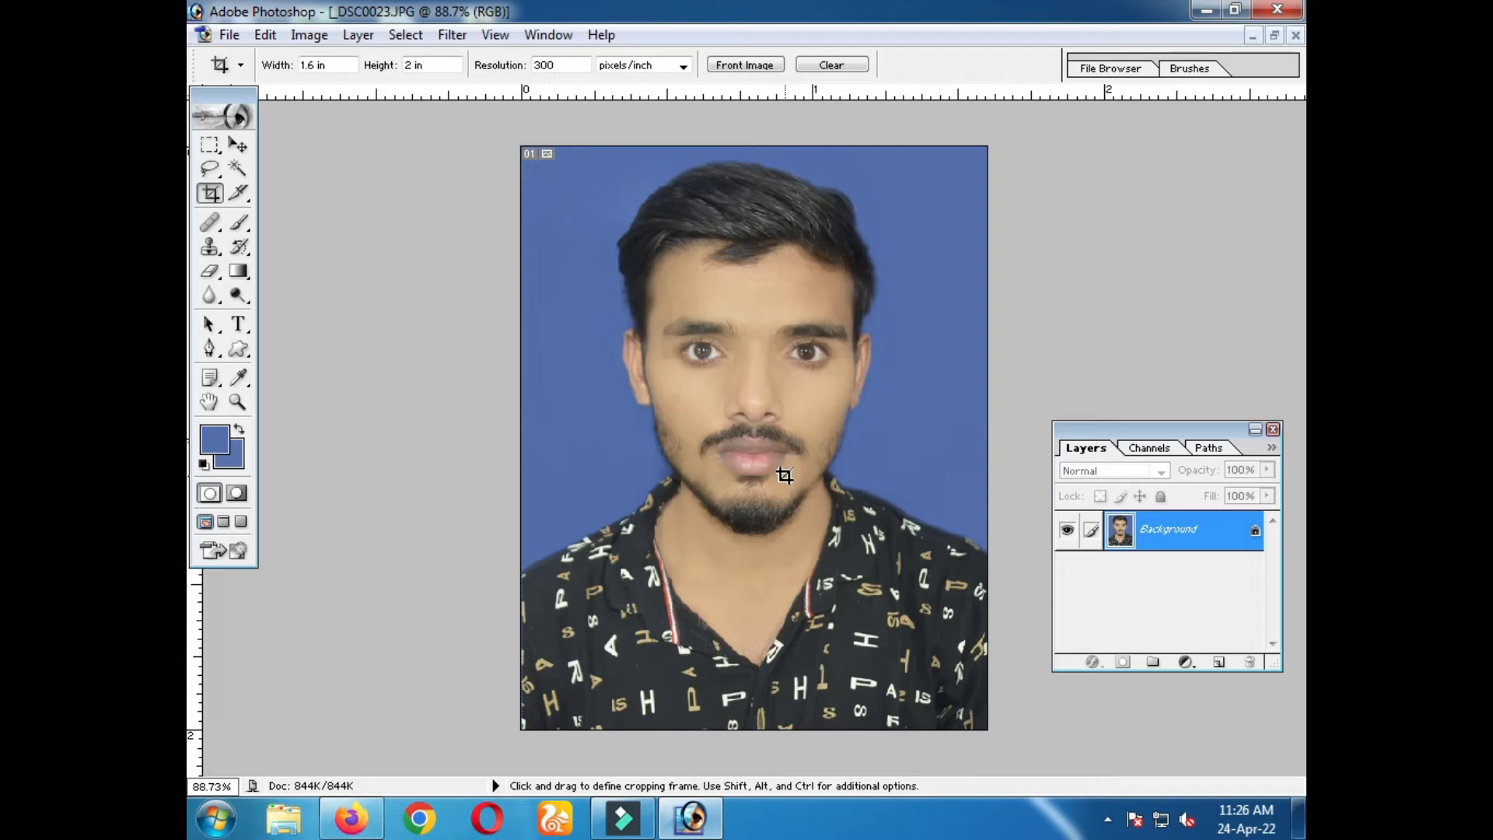
scroll(803, 459, up, 1)
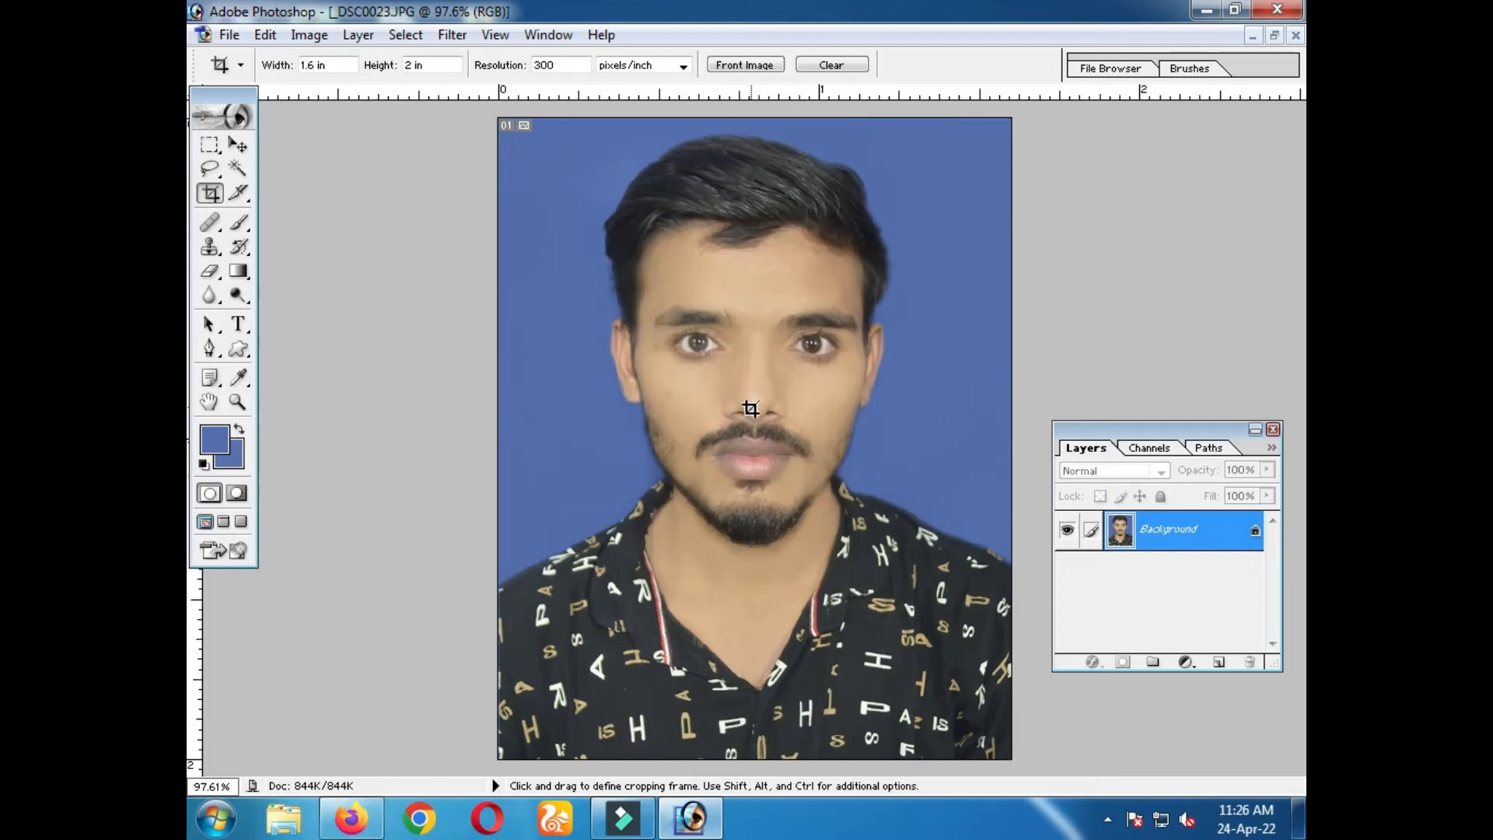
Save and close the cropped portrait, and reopen _DSC0023 from the Desktop in a maximized window
key(ctrl+s)
click(1294, 35)
double_click(886, 327)
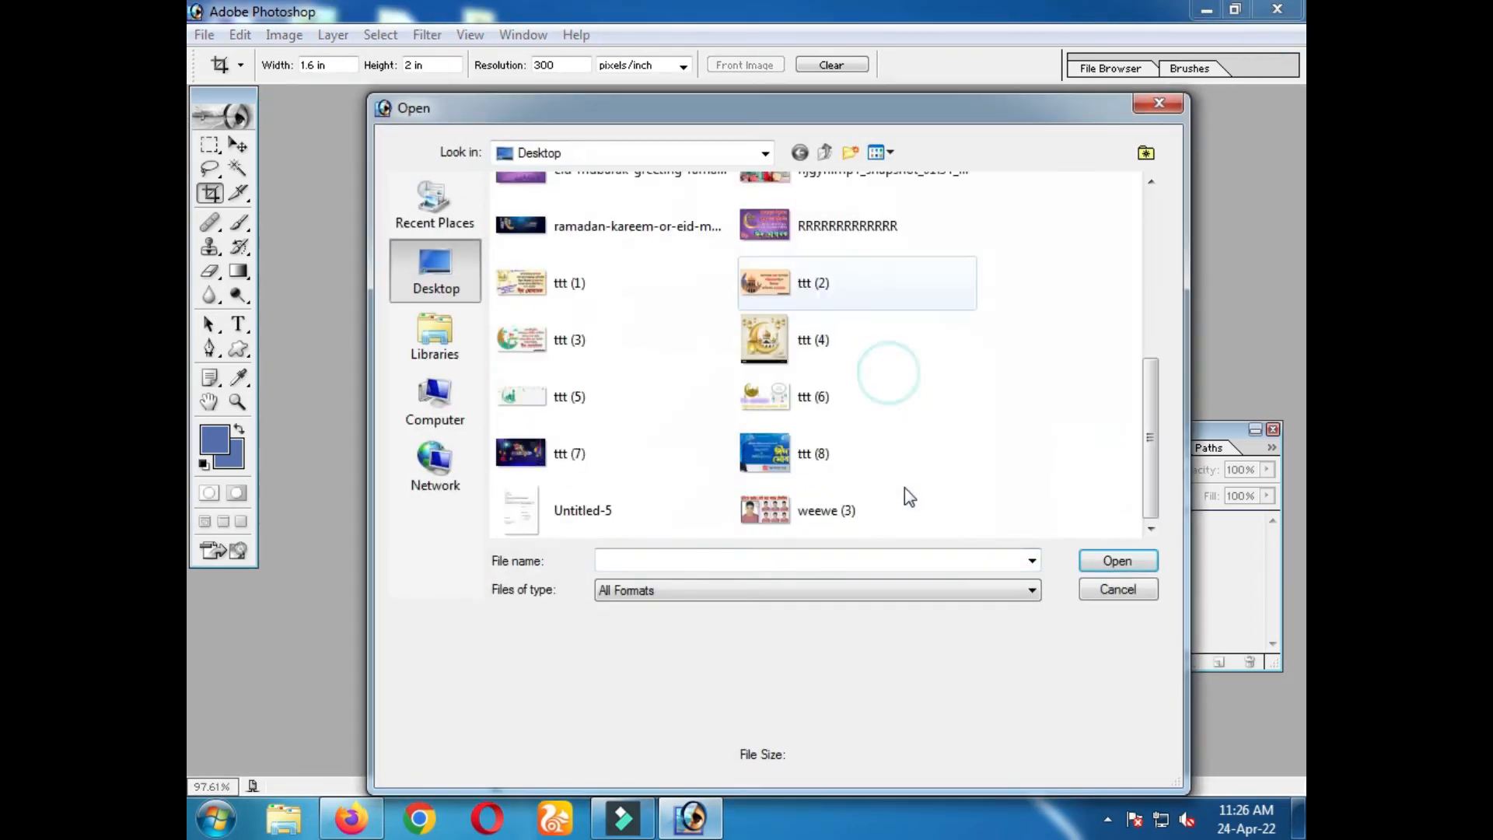
double_click(777, 360)
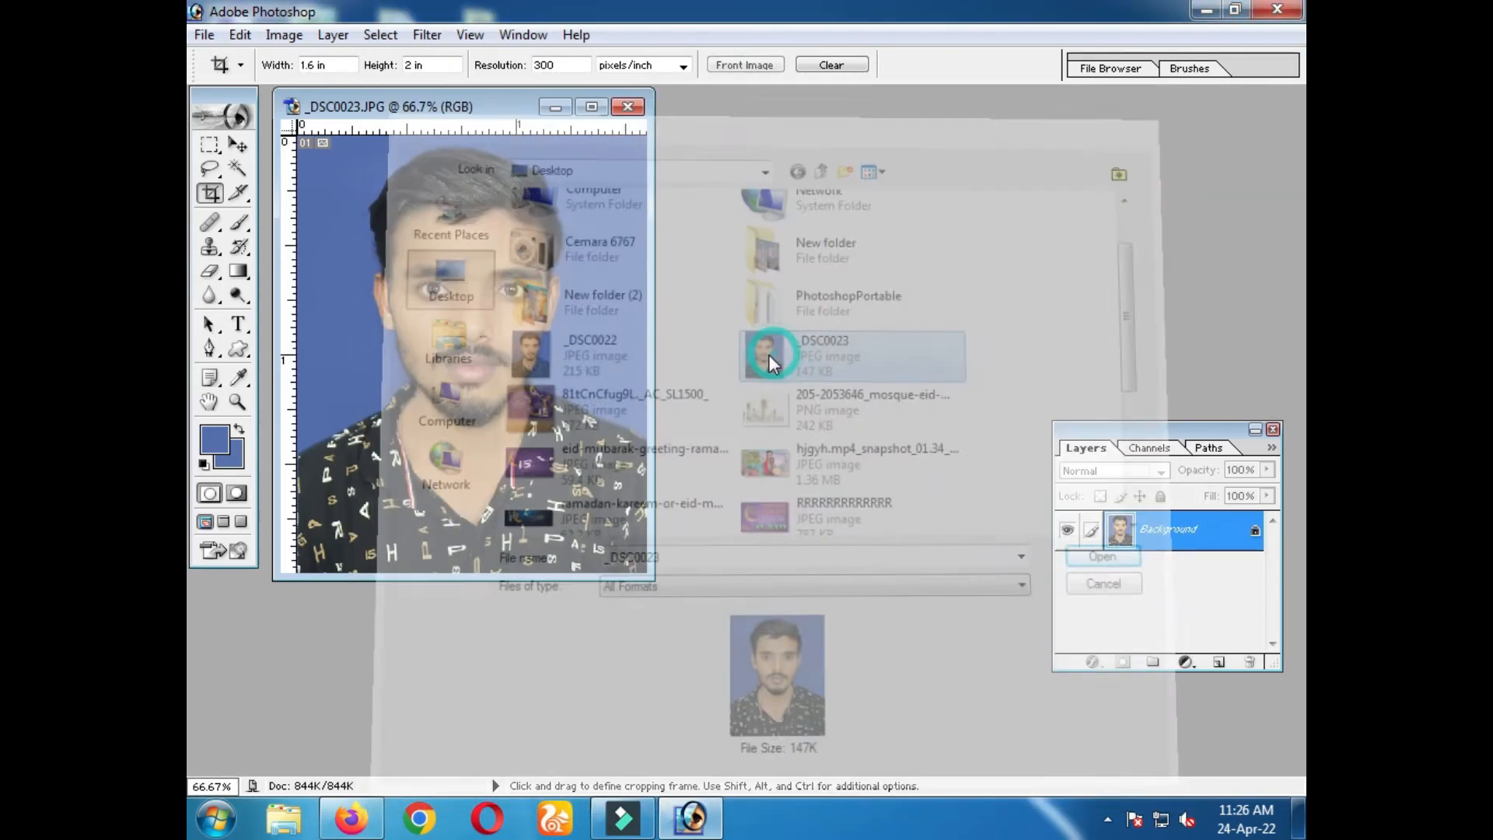
double_click(497, 110)
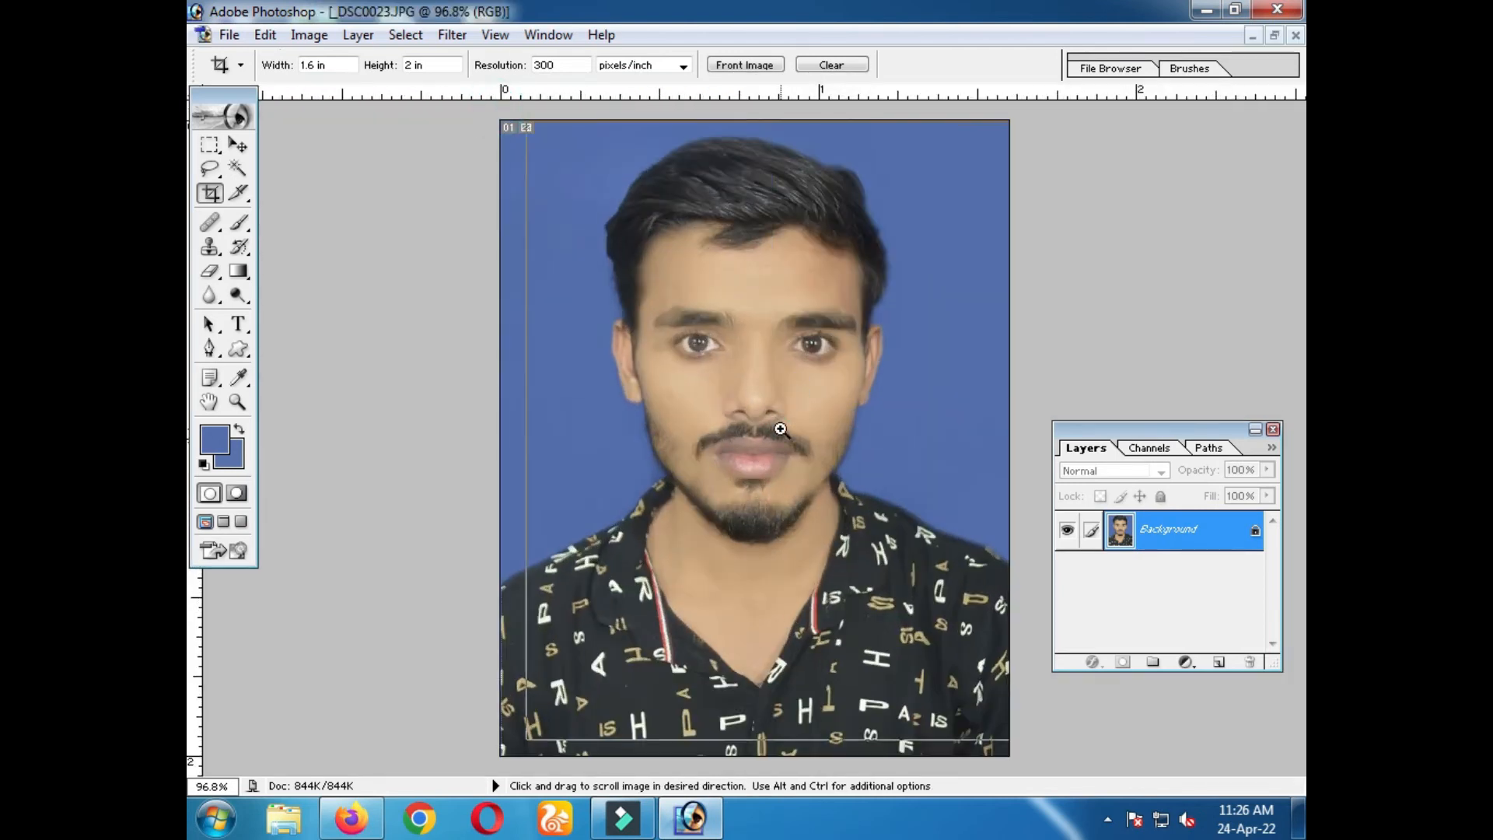
ctrl+click(775, 427)
ctrl+click(773, 428)
ctrl+click(771, 428)
alt+click(740, 420)
alt+click(821, 437)
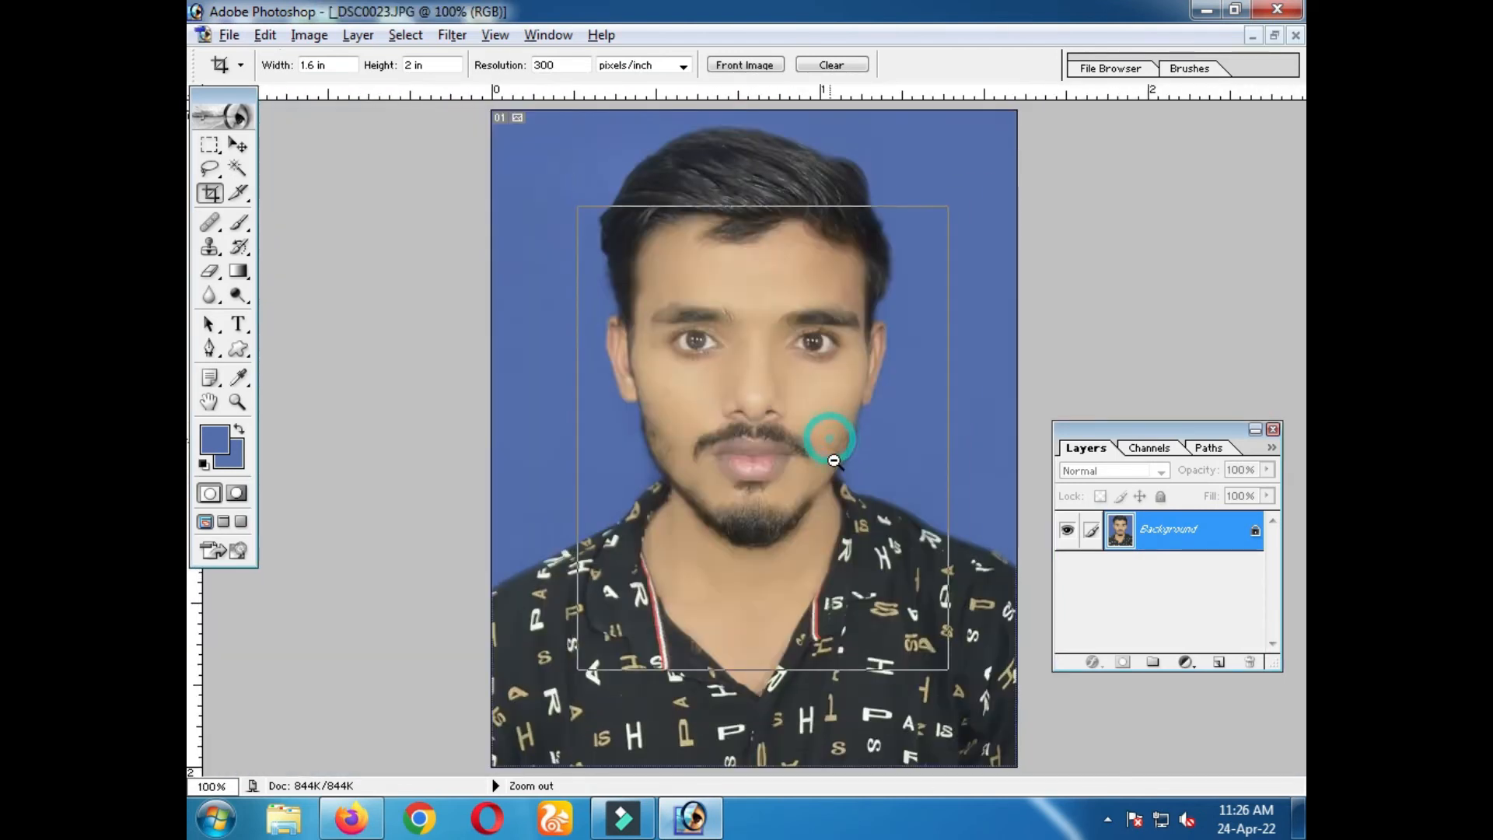
alt+click(830, 440)
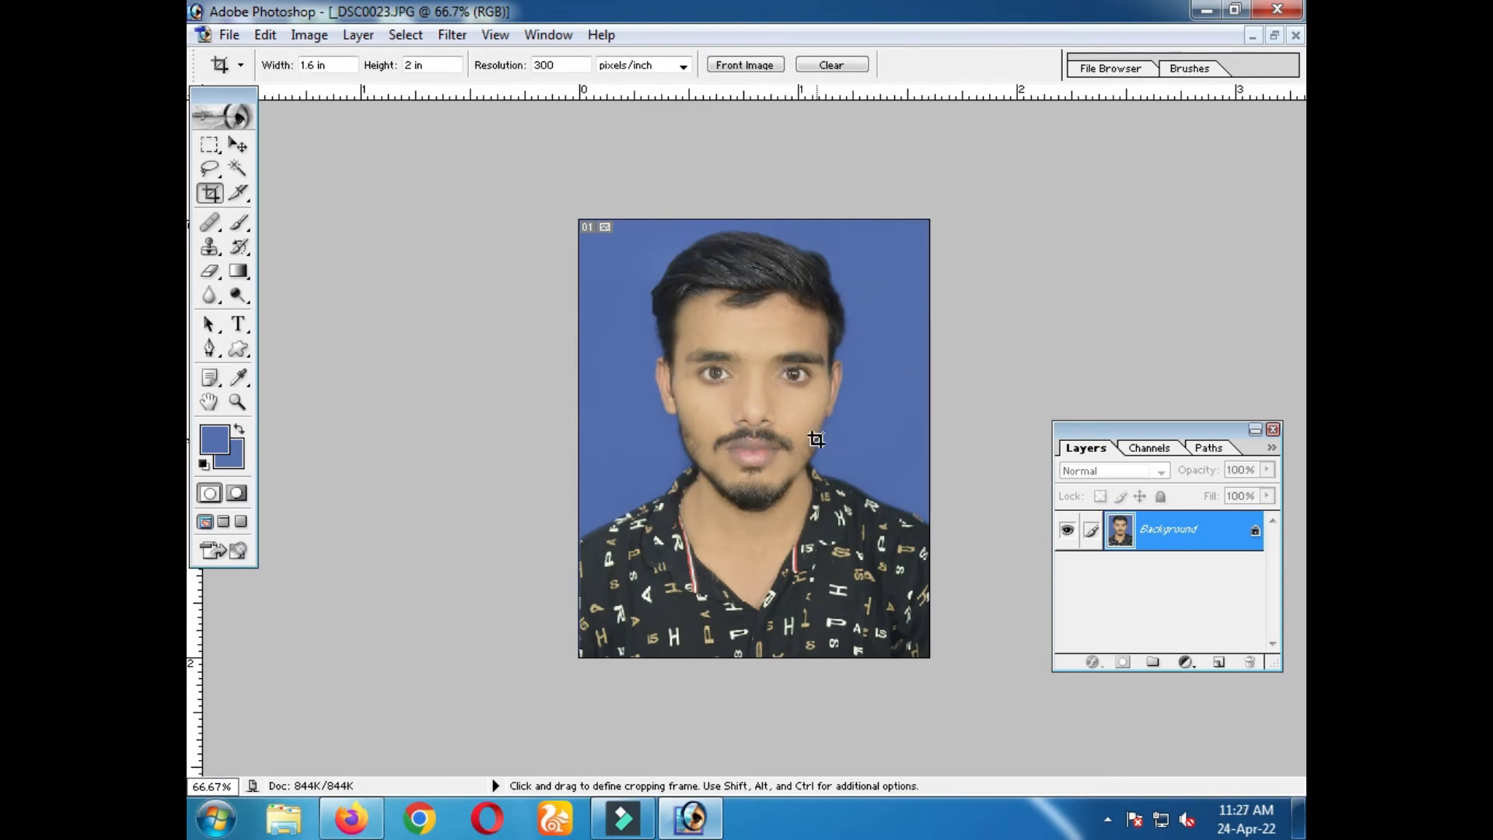
Create a new A4 document at 300 pixels/inch in RGB Color with white contents
key(ctrl+n)
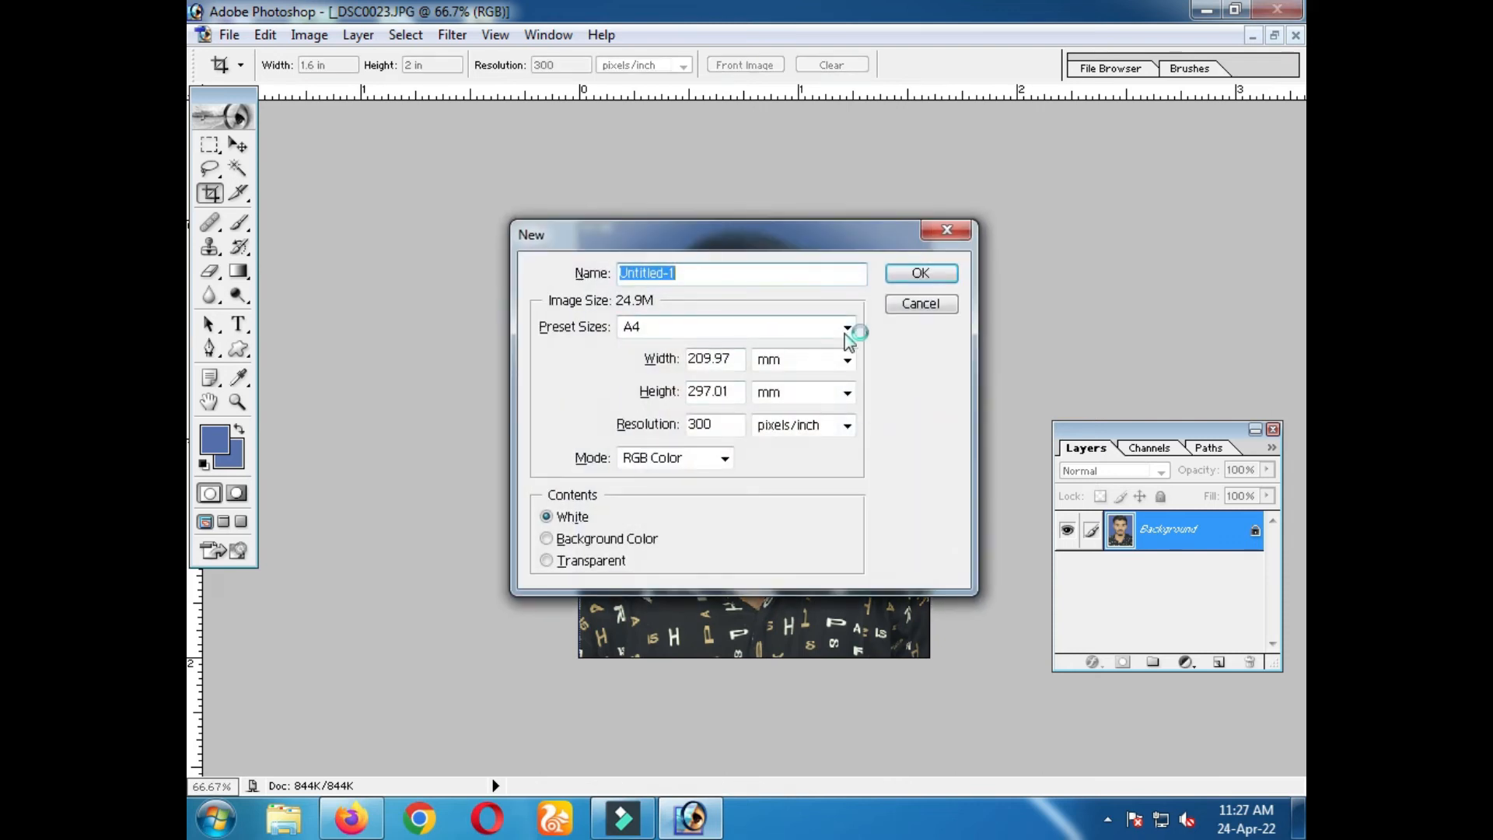
click(848, 328)
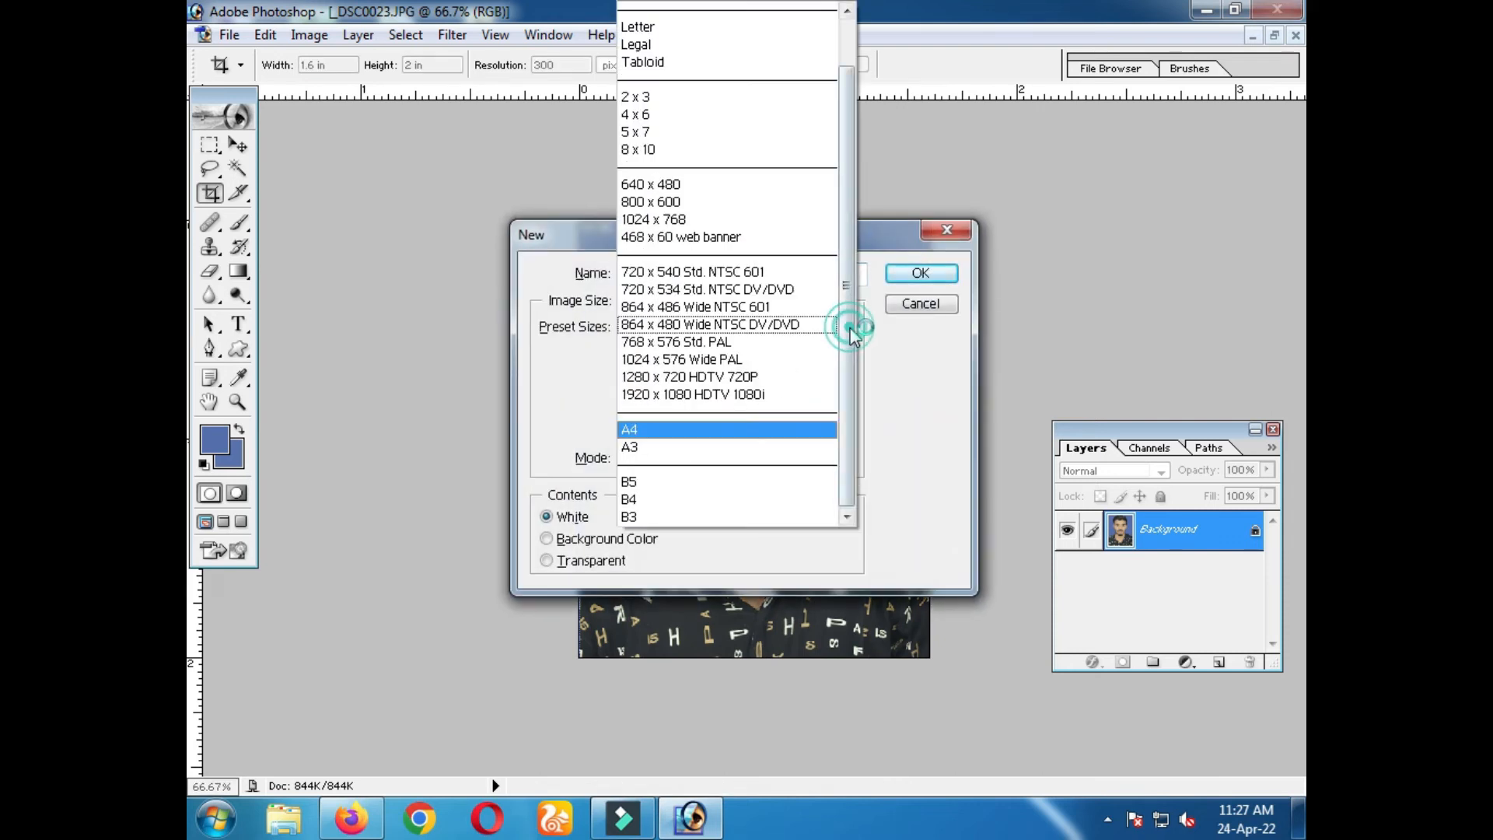
click(632, 430)
click(921, 272)
Copy the portrait into the A4 document and move it to the page's top-left corner
drag(454, 117, 1013, 91)
click(483, 266)
drag(473, 304, 958, 259)
double_click(1018, 87)
click(716, 324)
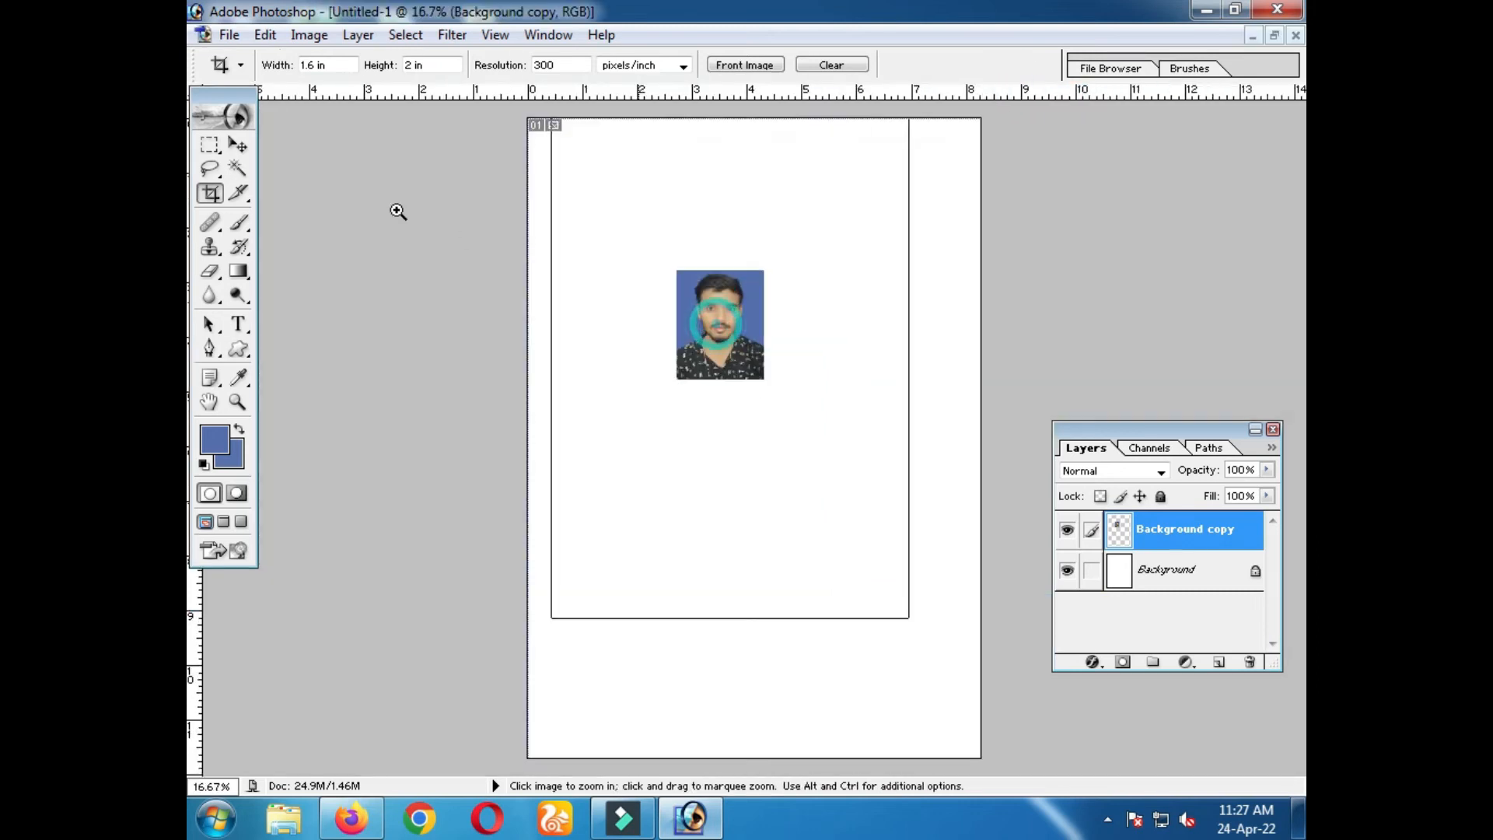
click(393, 210)
click(238, 145)
drag(662, 392, 439, 165)
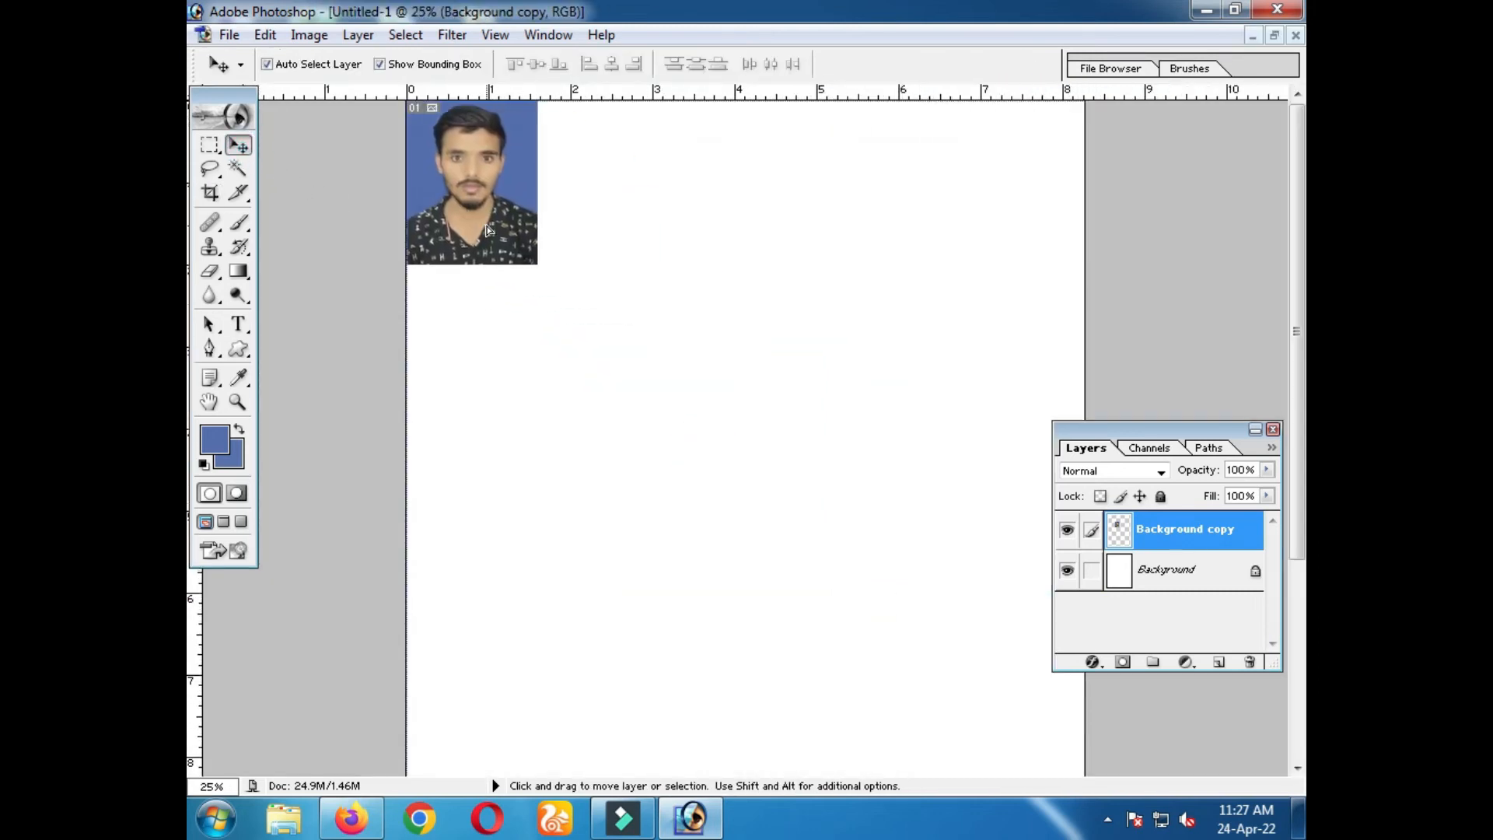
Duplicate the portrait three times along the page's top edge to make an evenly spaced row of four
key(shift+alt)
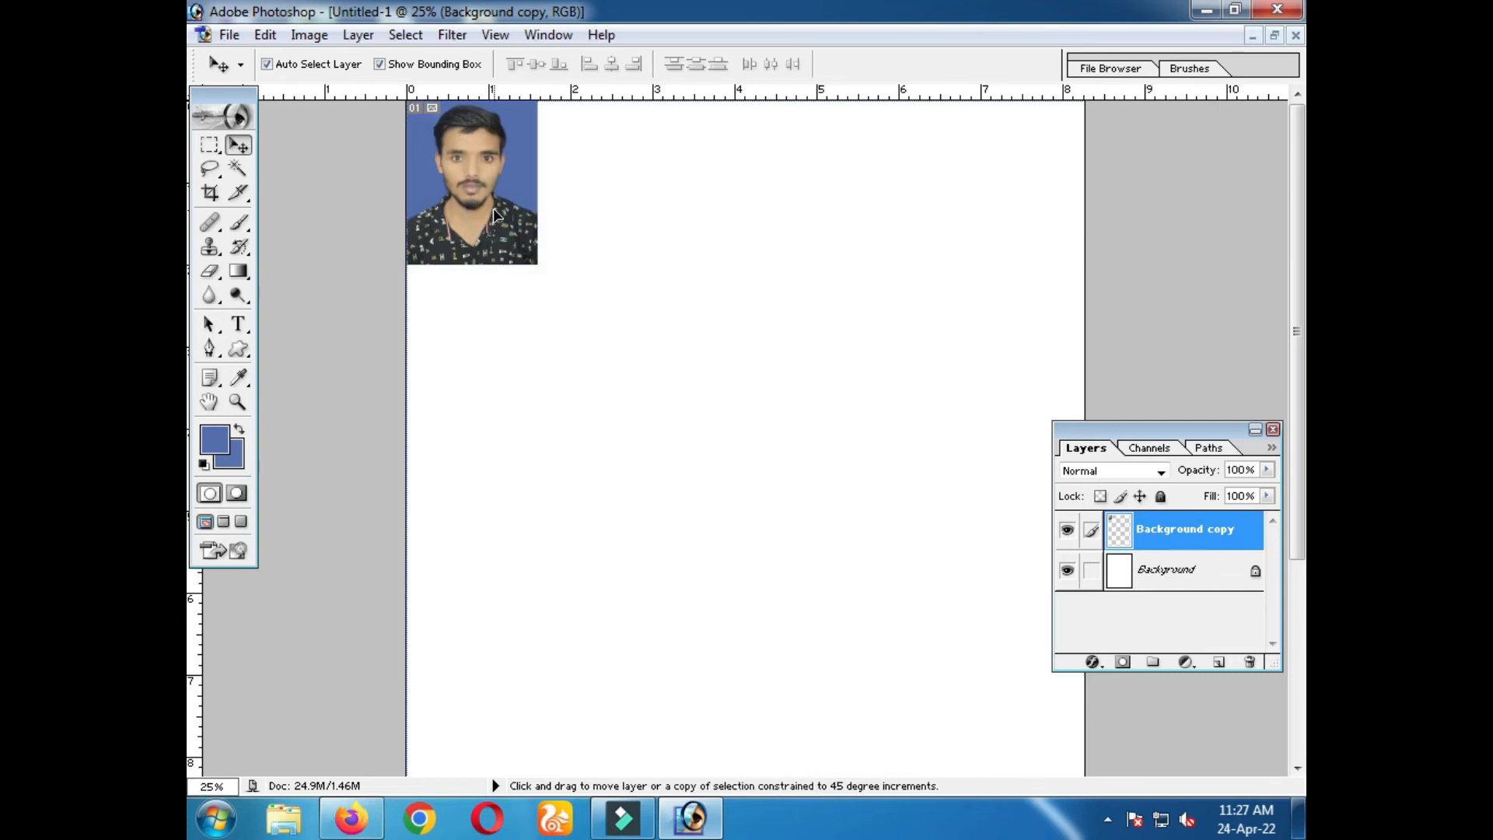
drag(495, 214, 639, 209)
drag(694, 216, 924, 221)
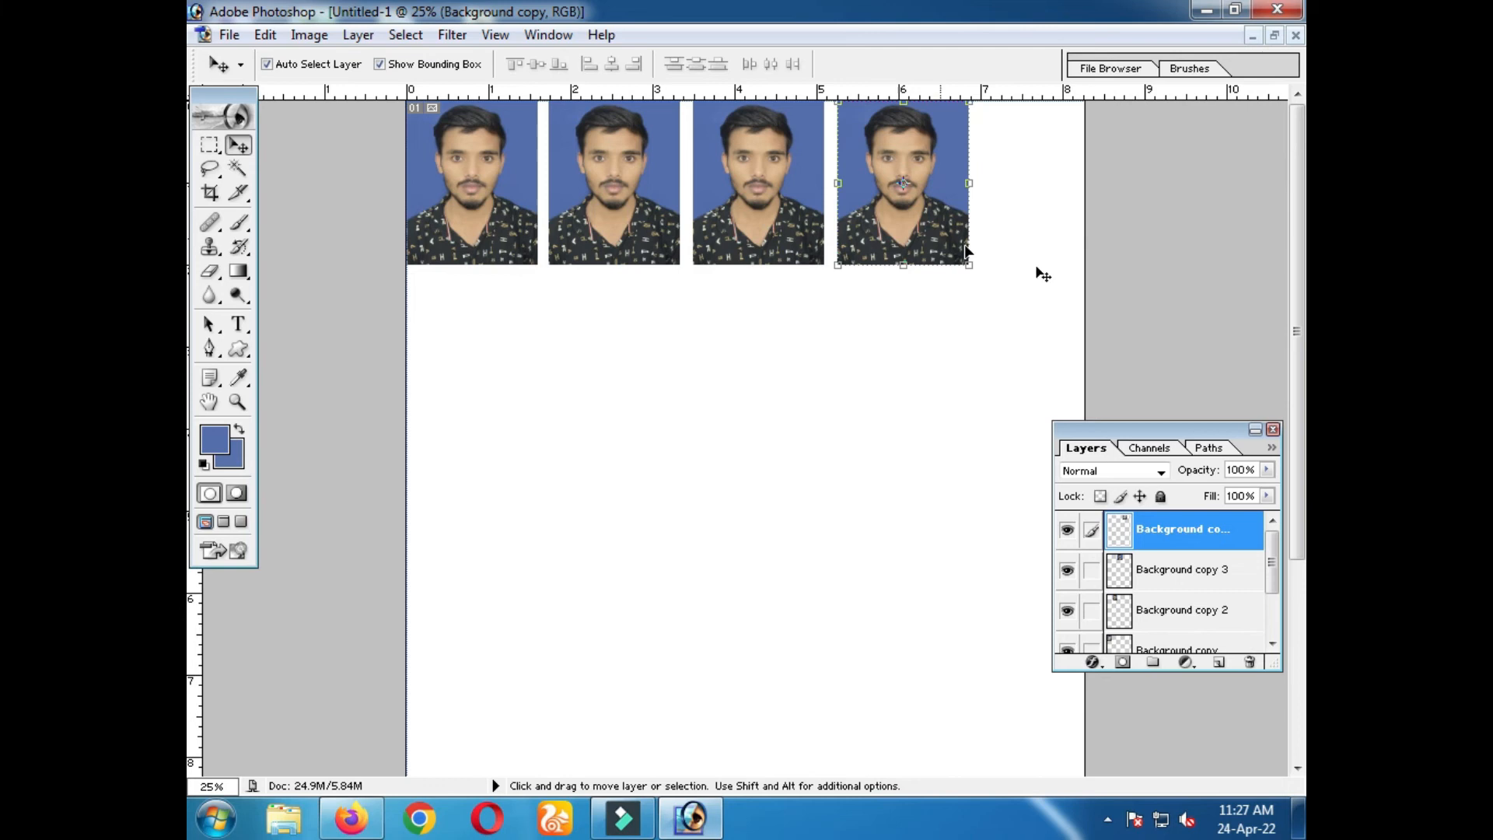
Merge the four portrait layers into one layer above the white background
key(ctrl+e)
key(ctrl+e)
key(ctrl+e)
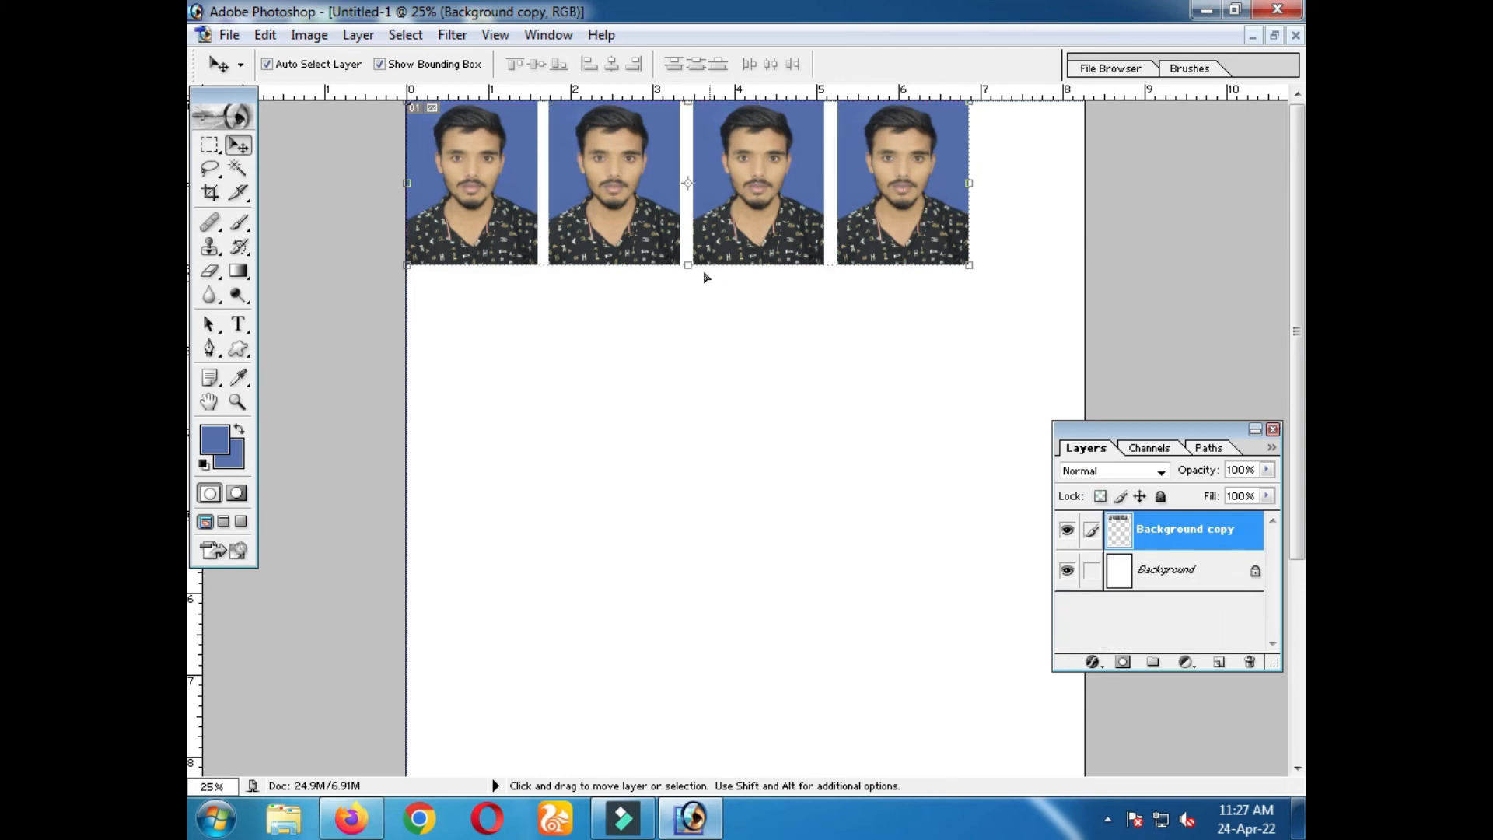
Move the merged row of four portraits sideways so it sits centered between the page's side edges along the top
drag(632, 225, 635, 226)
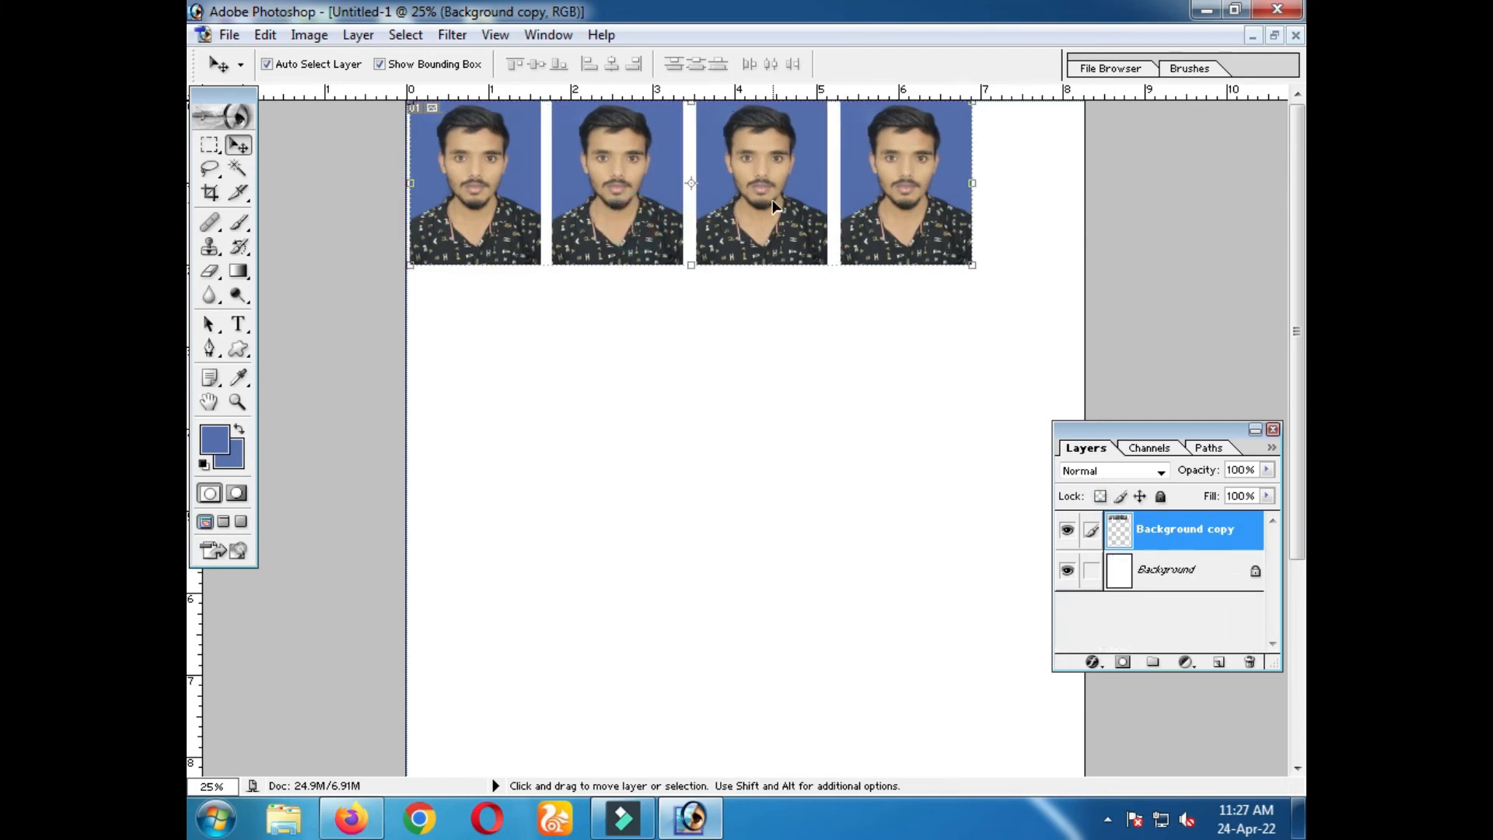
drag(774, 206, 810, 206)
click(885, 400)
key(z)
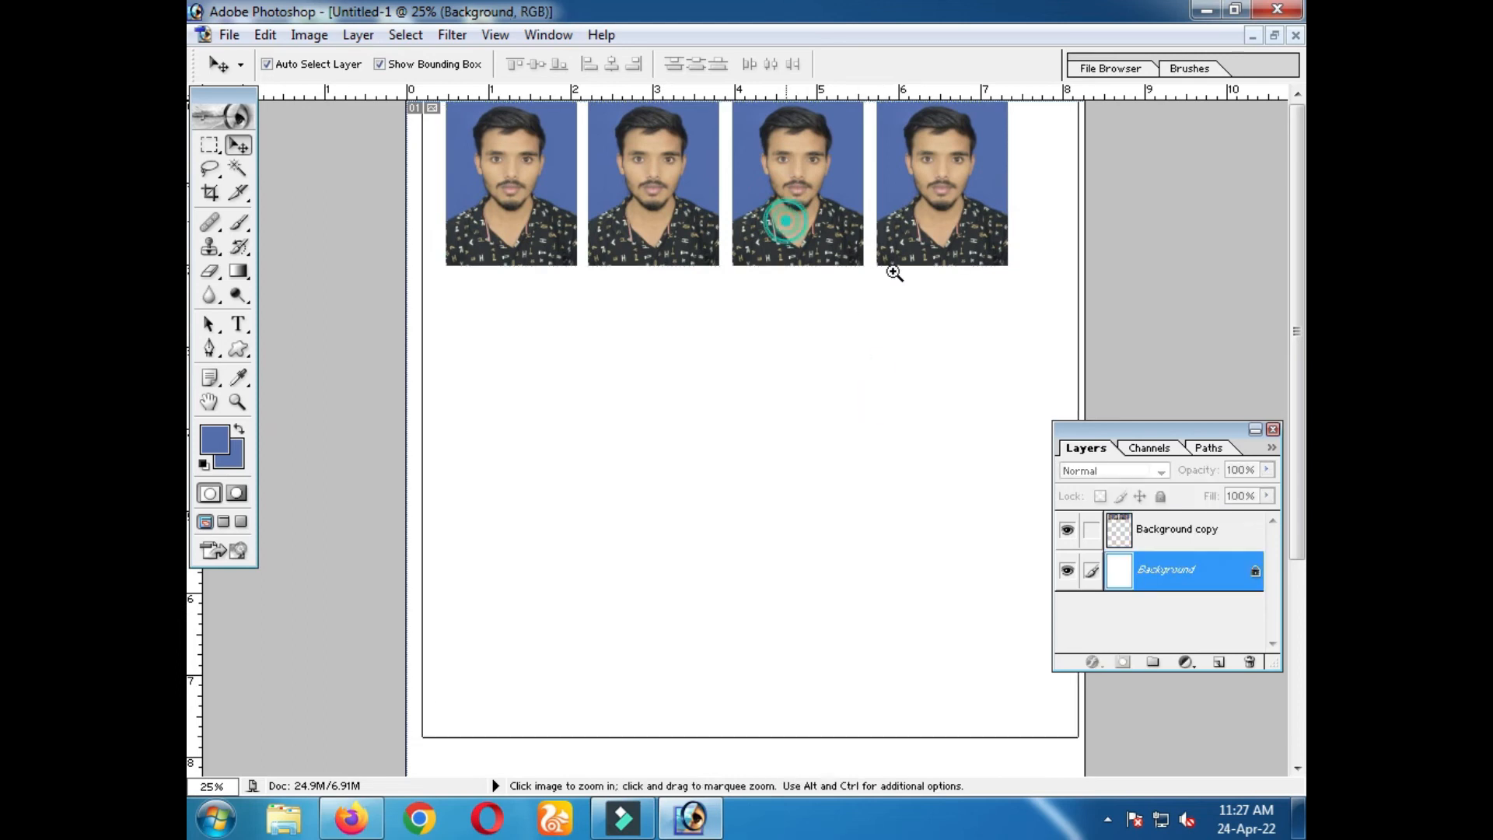
click(894, 272)
key(ctrl+m)
drag(486, 490, 473, 462)
click(653, 413)
Brighten the Background copy layer slightly with Curves, raising the RGB midpoint to input 119, output 133
click(1205, 530)
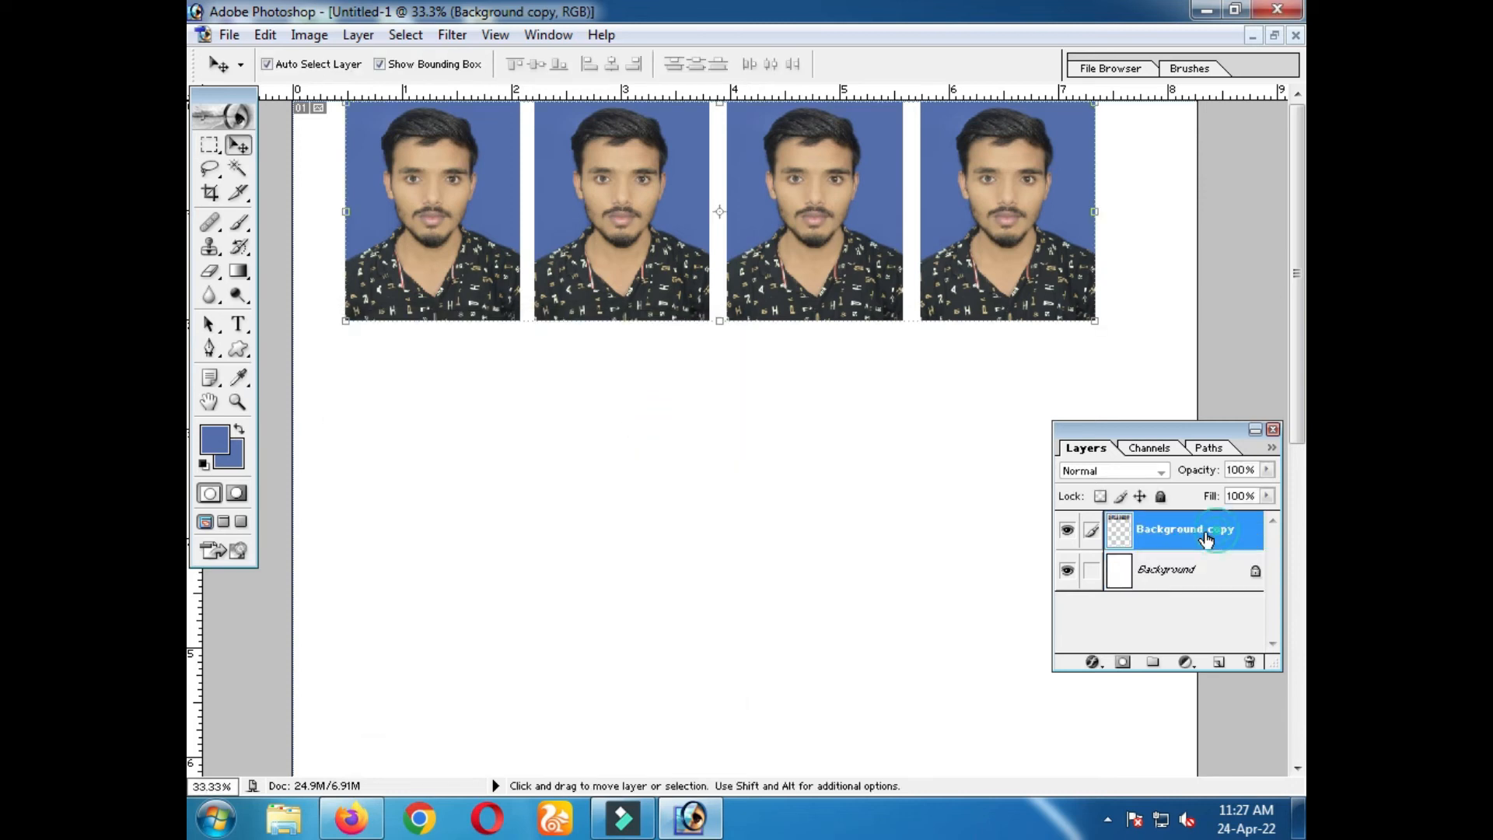
key(ctrl+m)
drag(484, 486, 483, 479)
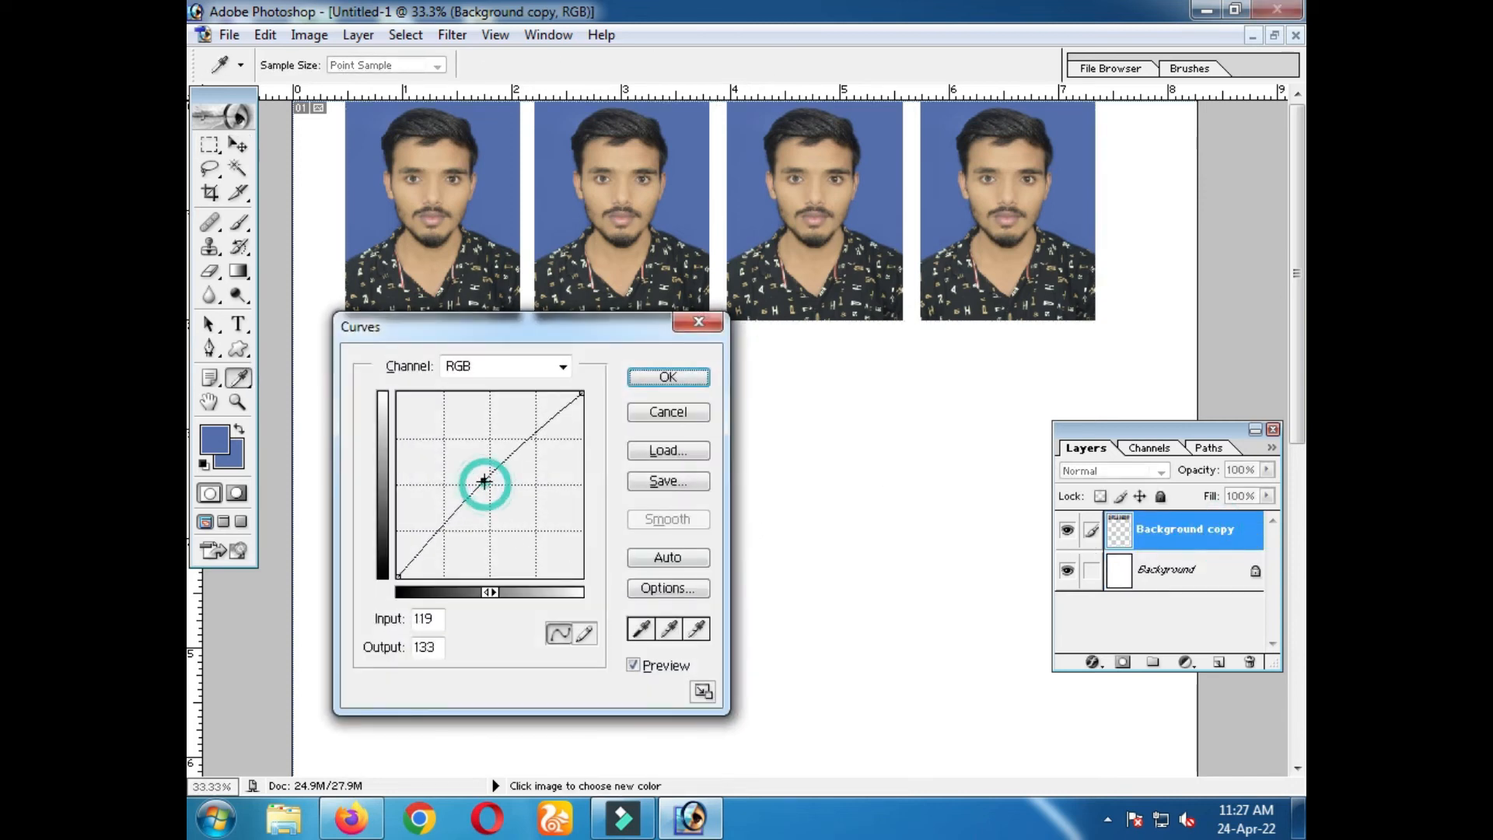
click(687, 379)
Shift the portrait row's highlights toward blue and cyan with Color Balance
ctrl+click(681, 341)
click(668, 316)
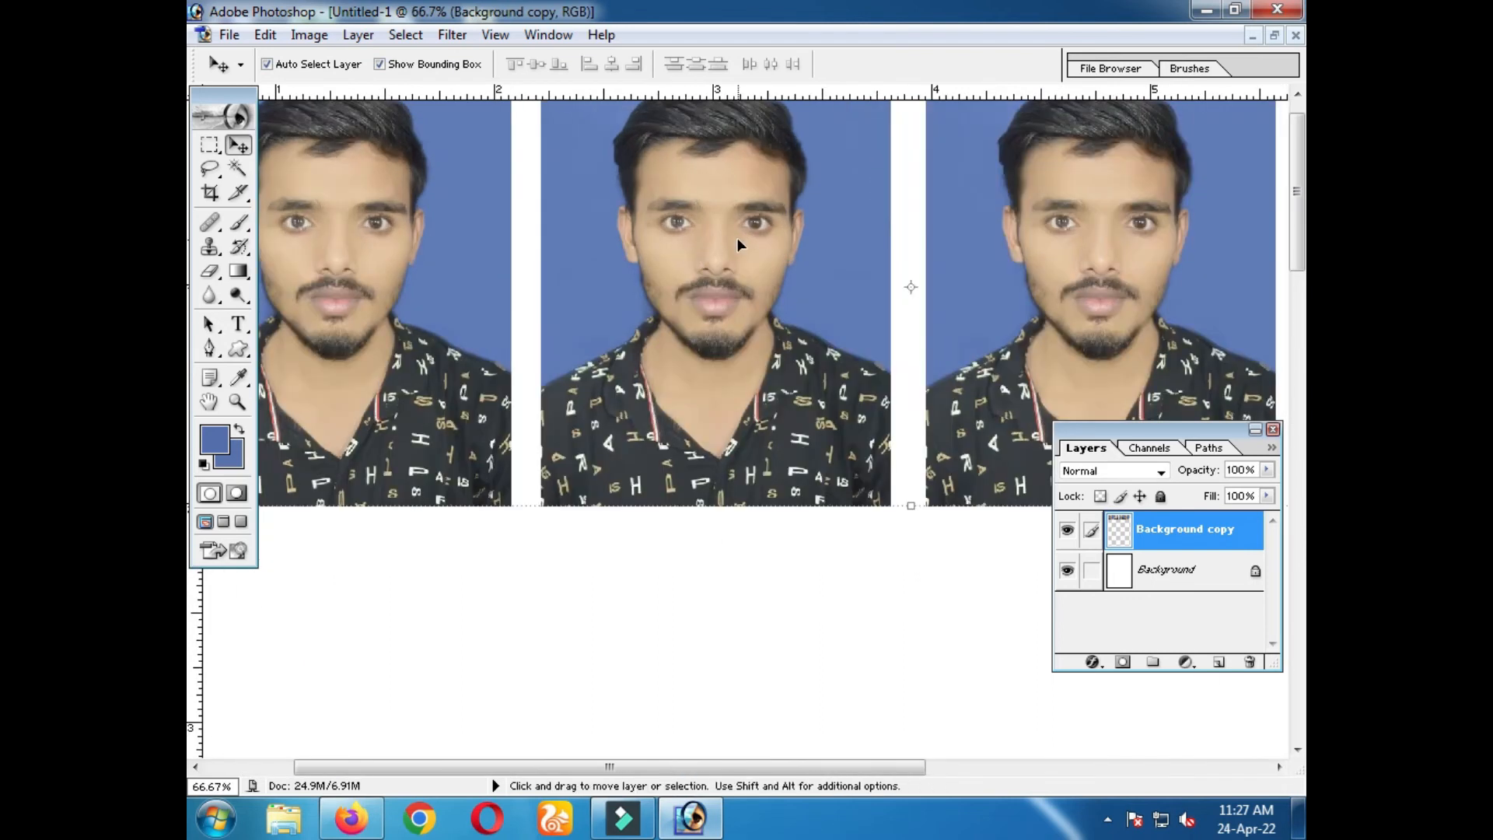
key(ctrl+b)
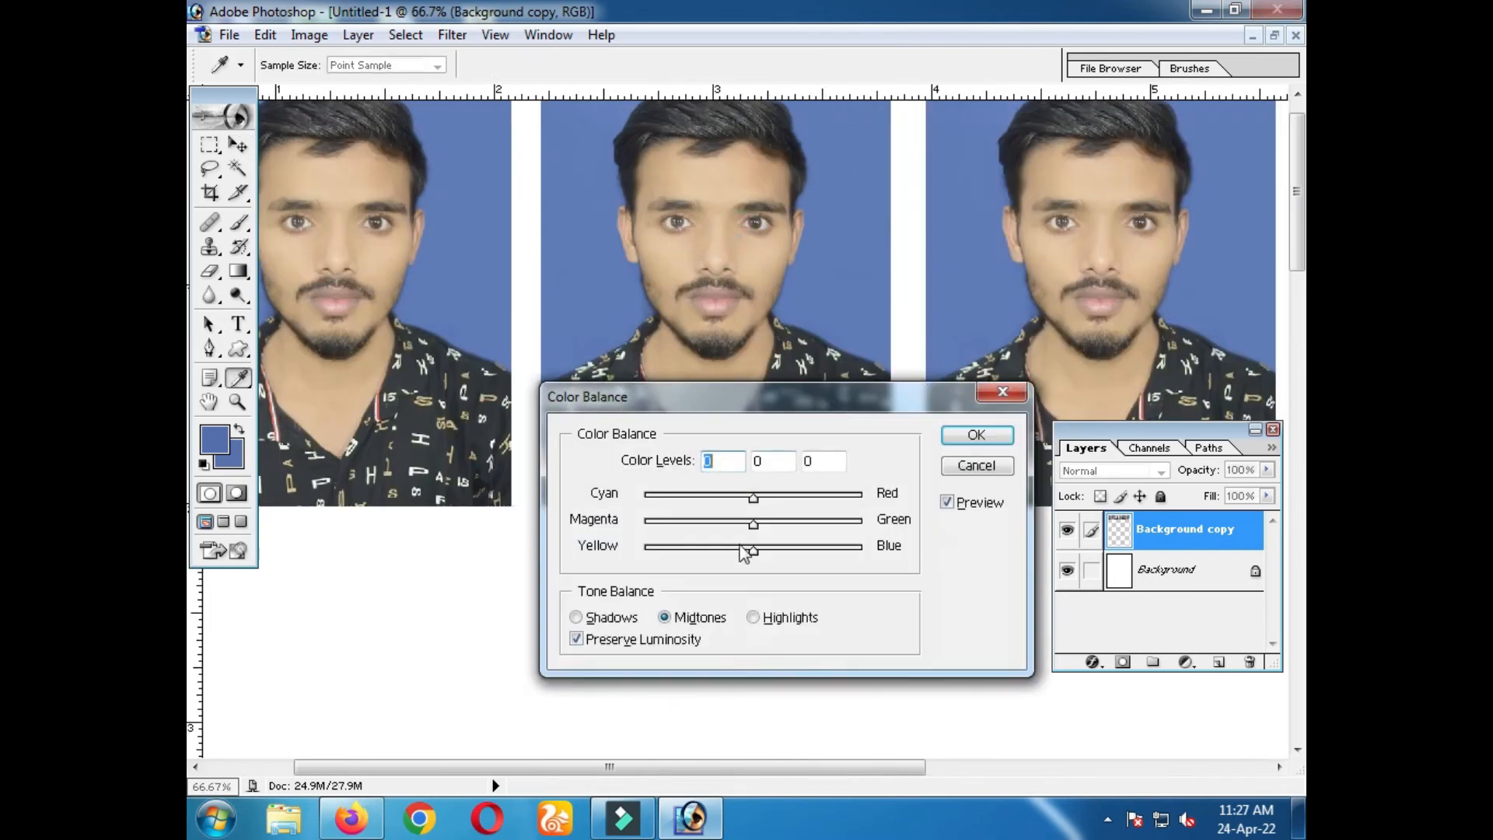
click(762, 616)
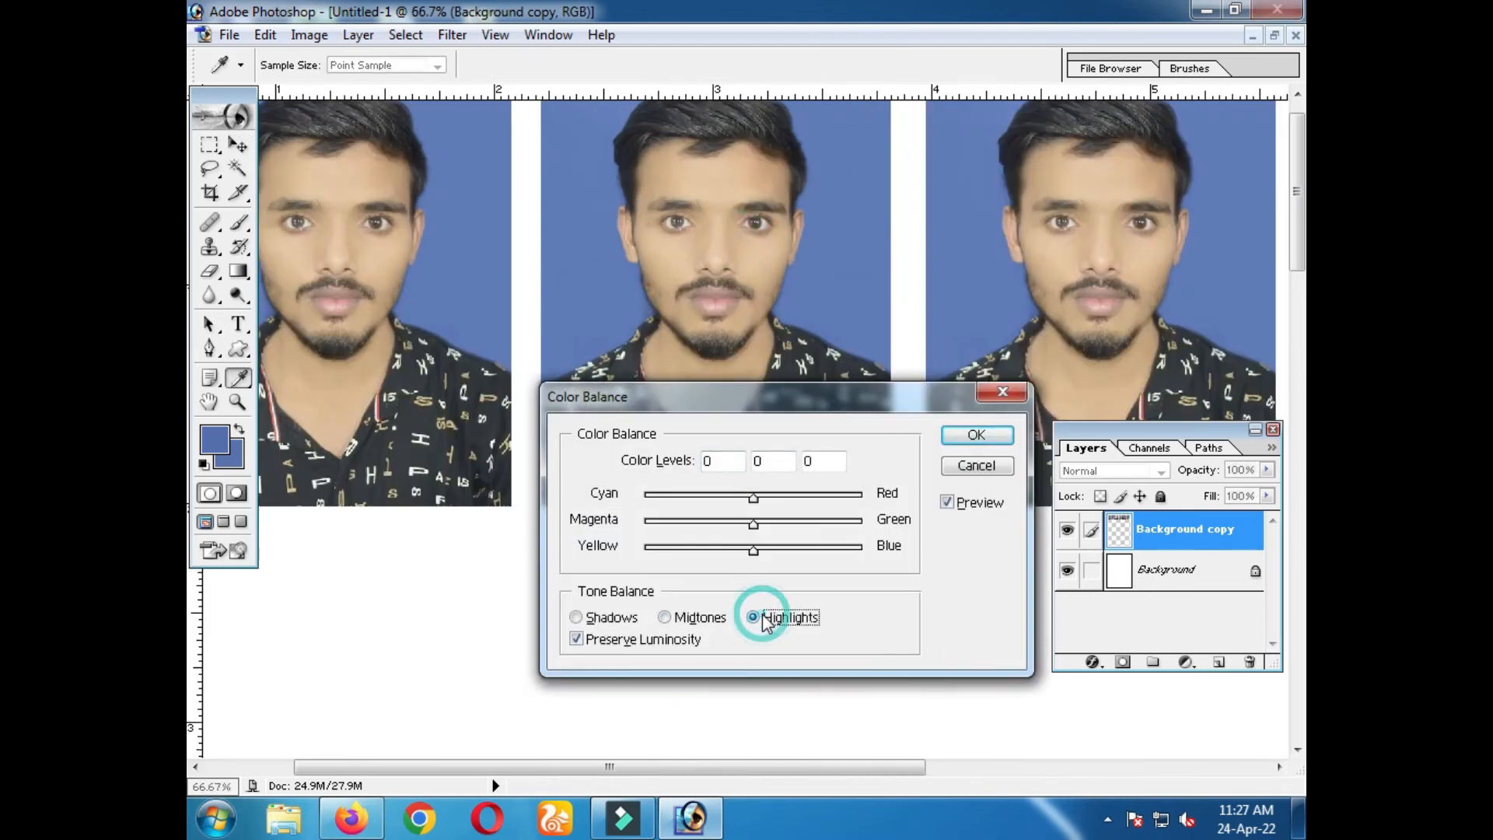
drag(761, 551, 769, 551)
drag(752, 496, 729, 497)
click(975, 435)
key(v)
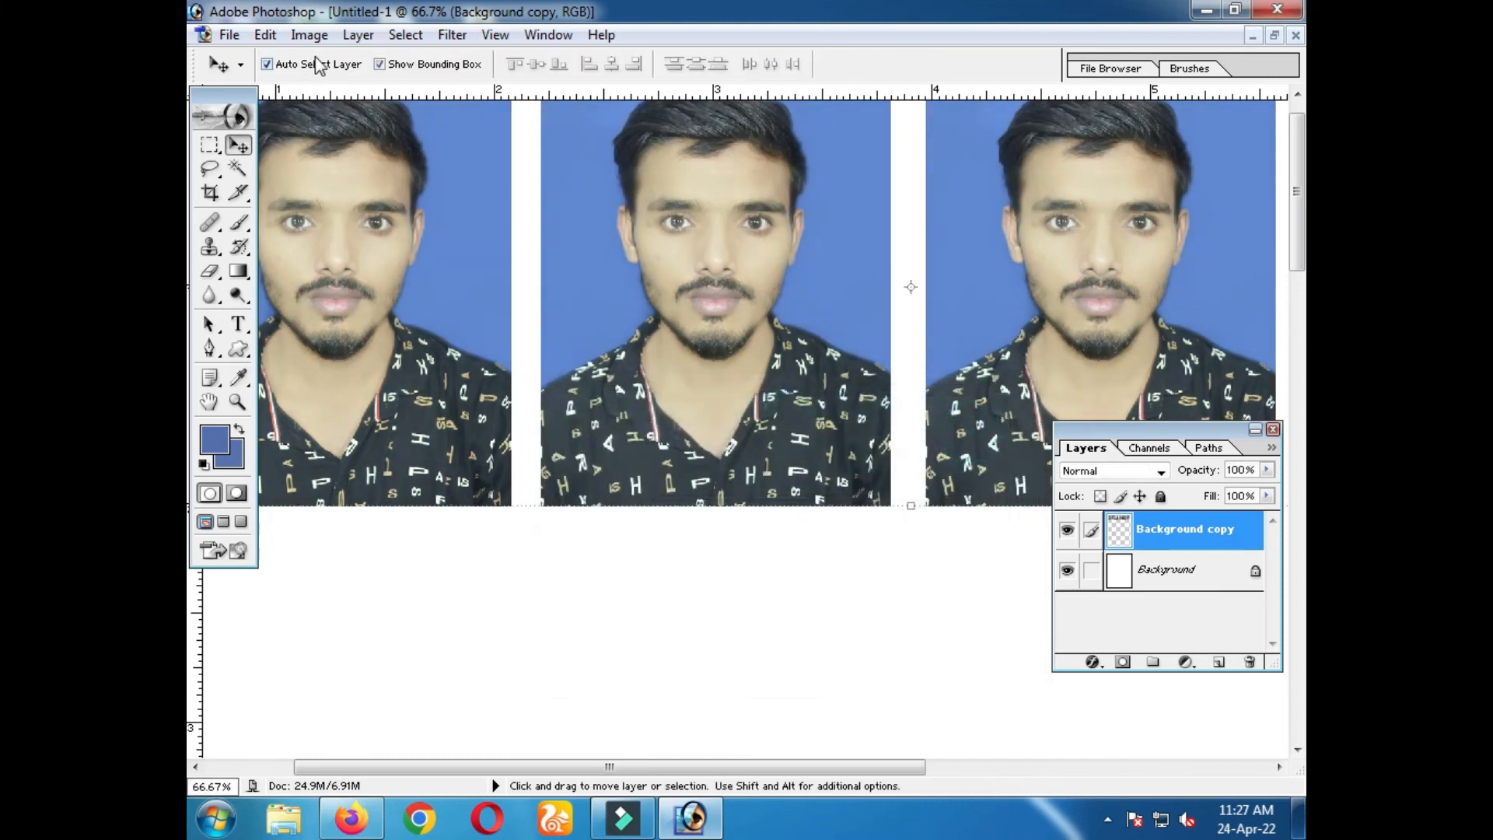
Raise the portrait row's contrast to +15 with Brightness/Contrast
click(309, 36)
click(381, 93)
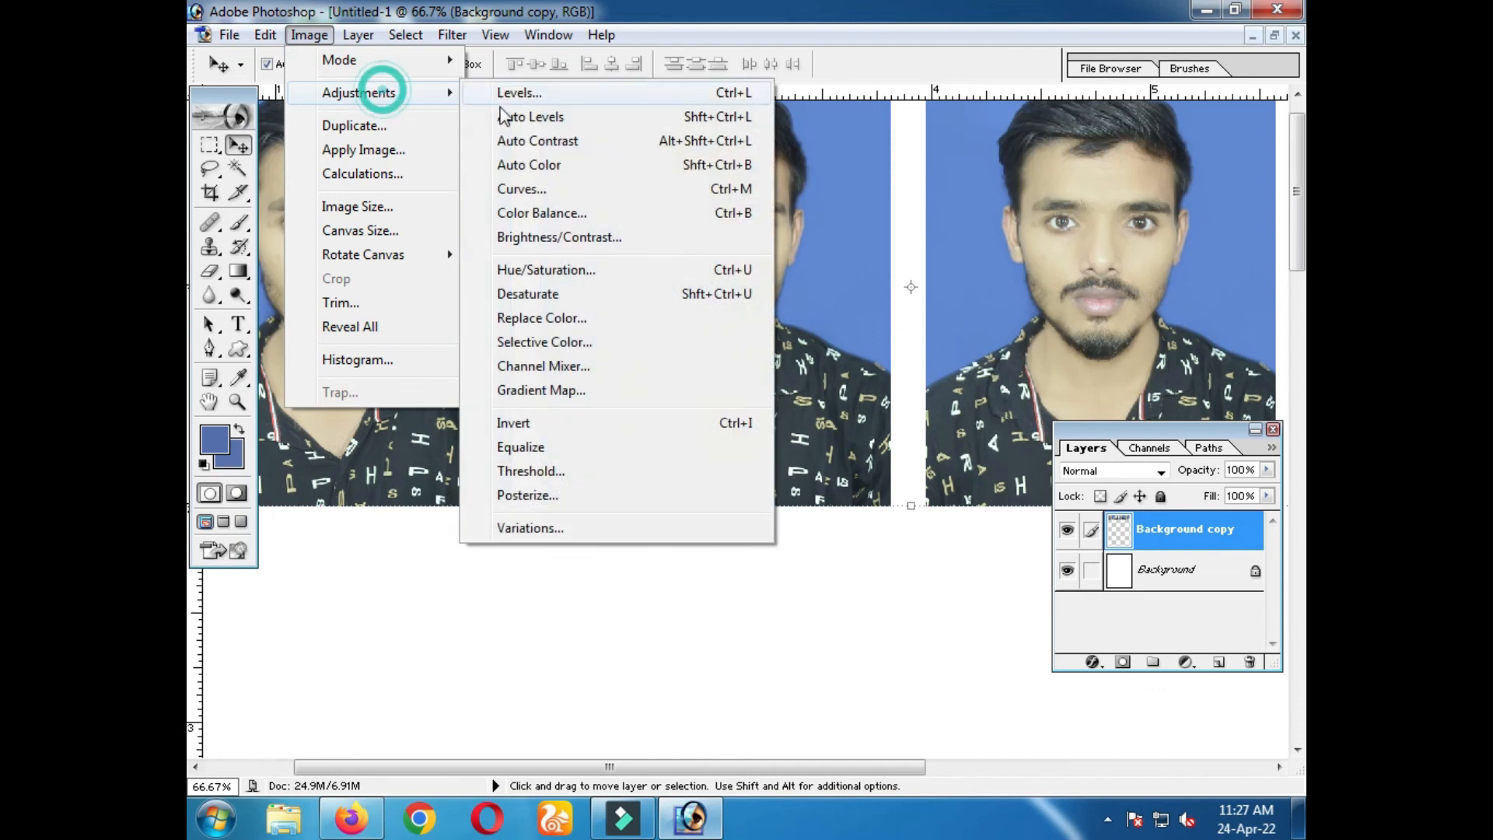
click(595, 235)
drag(945, 404, 962, 403)
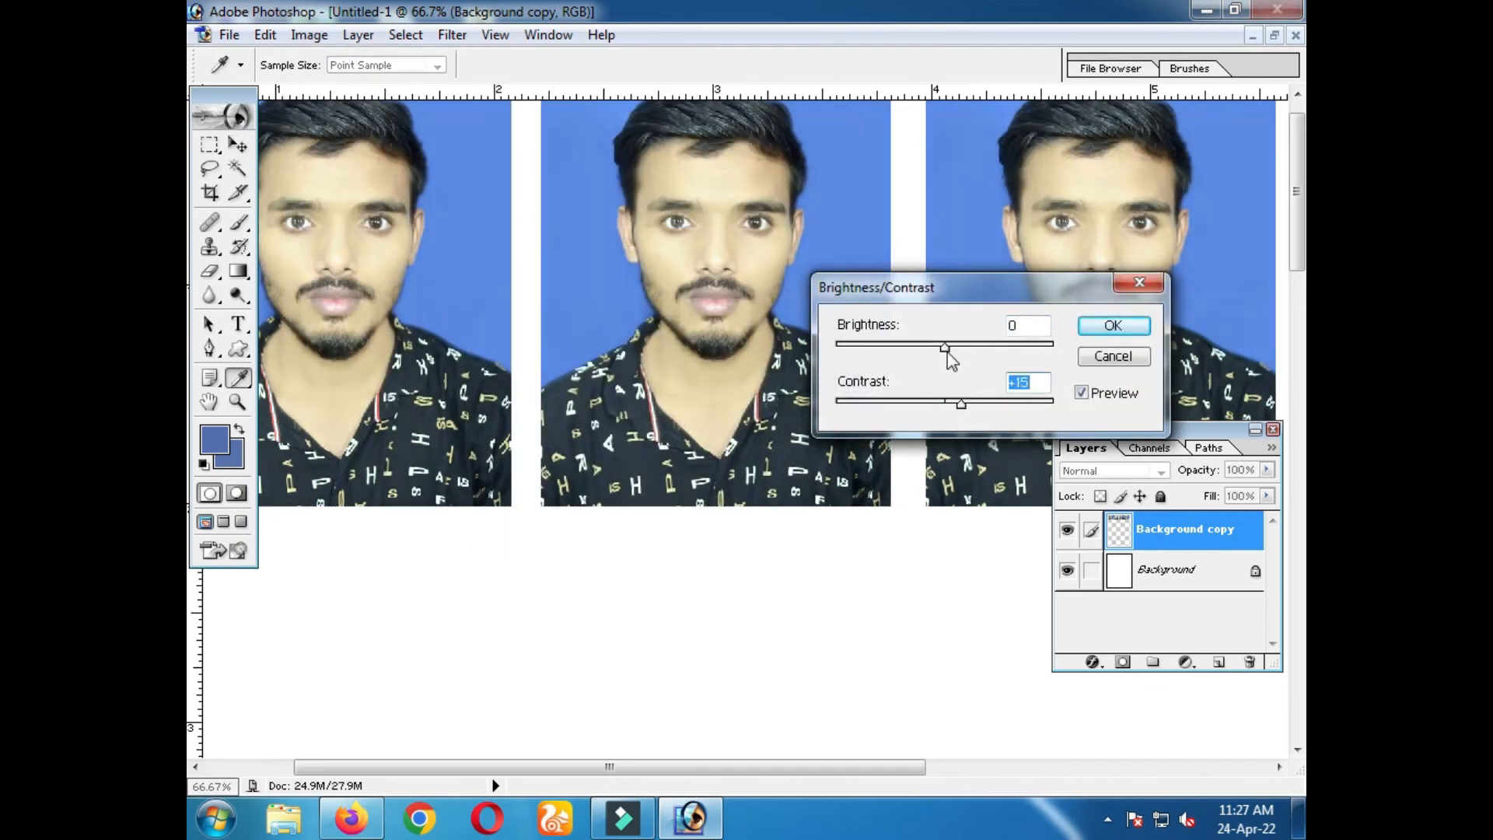
click(1110, 325)
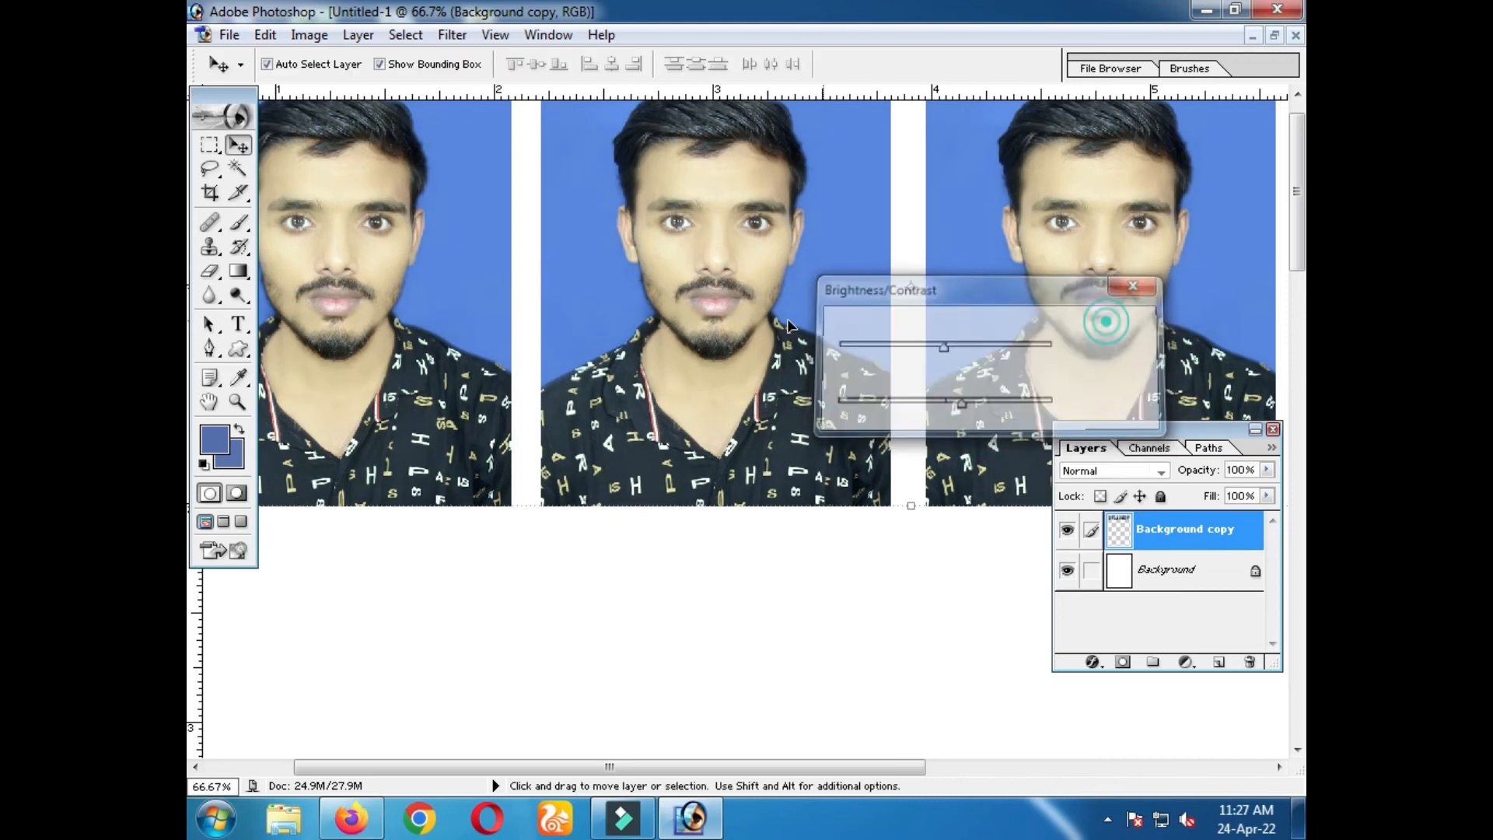
Apply Noiseware Professional to the portrait row with Sharpening 11 and a Luminance noise level of +14
ctrl+click(755, 308)
ctrl+click(751, 304)
alt+click(688, 445)
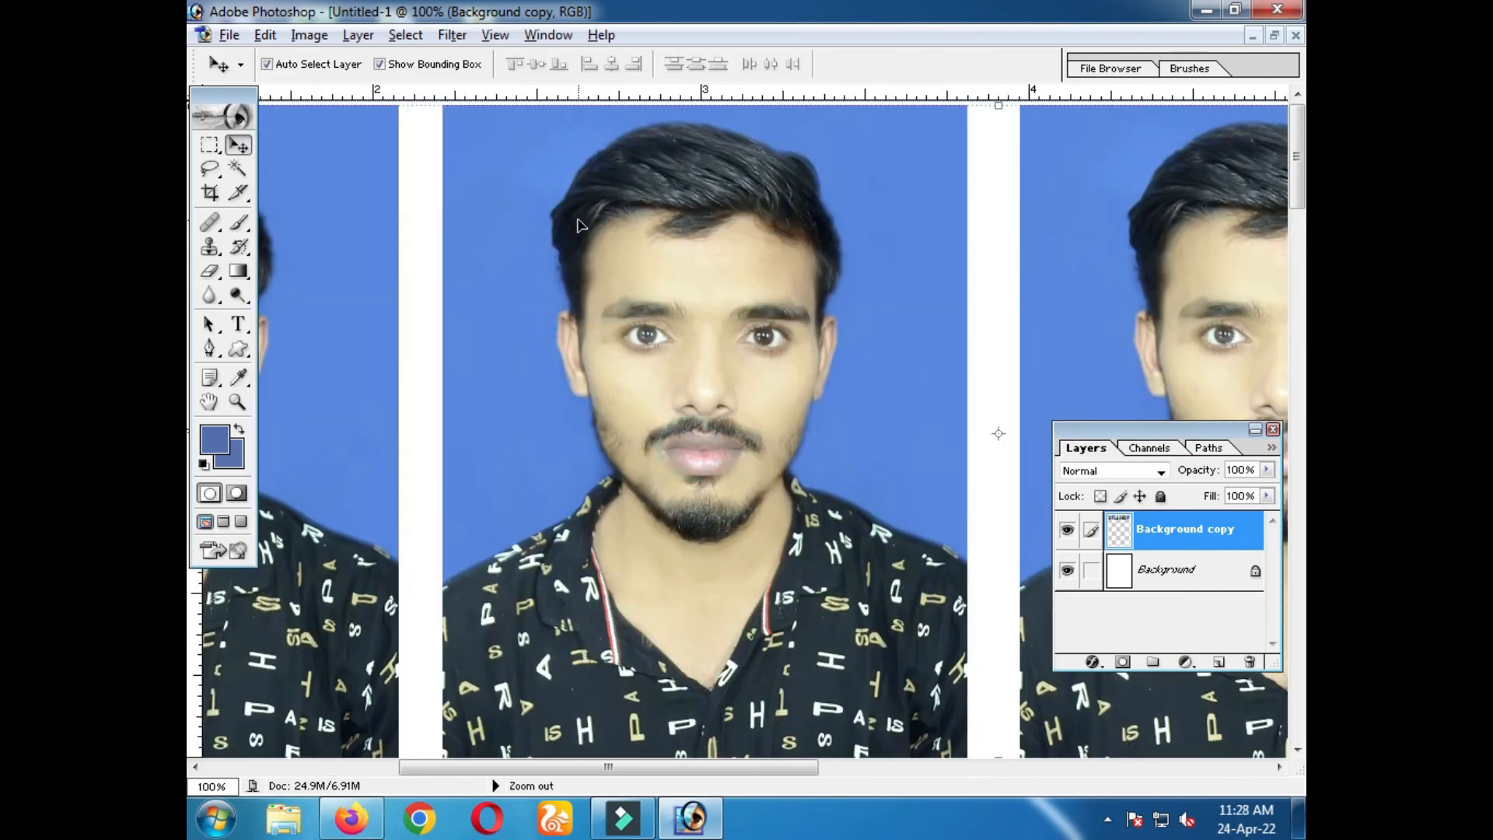
click(452, 35)
mouse_move(583, 616)
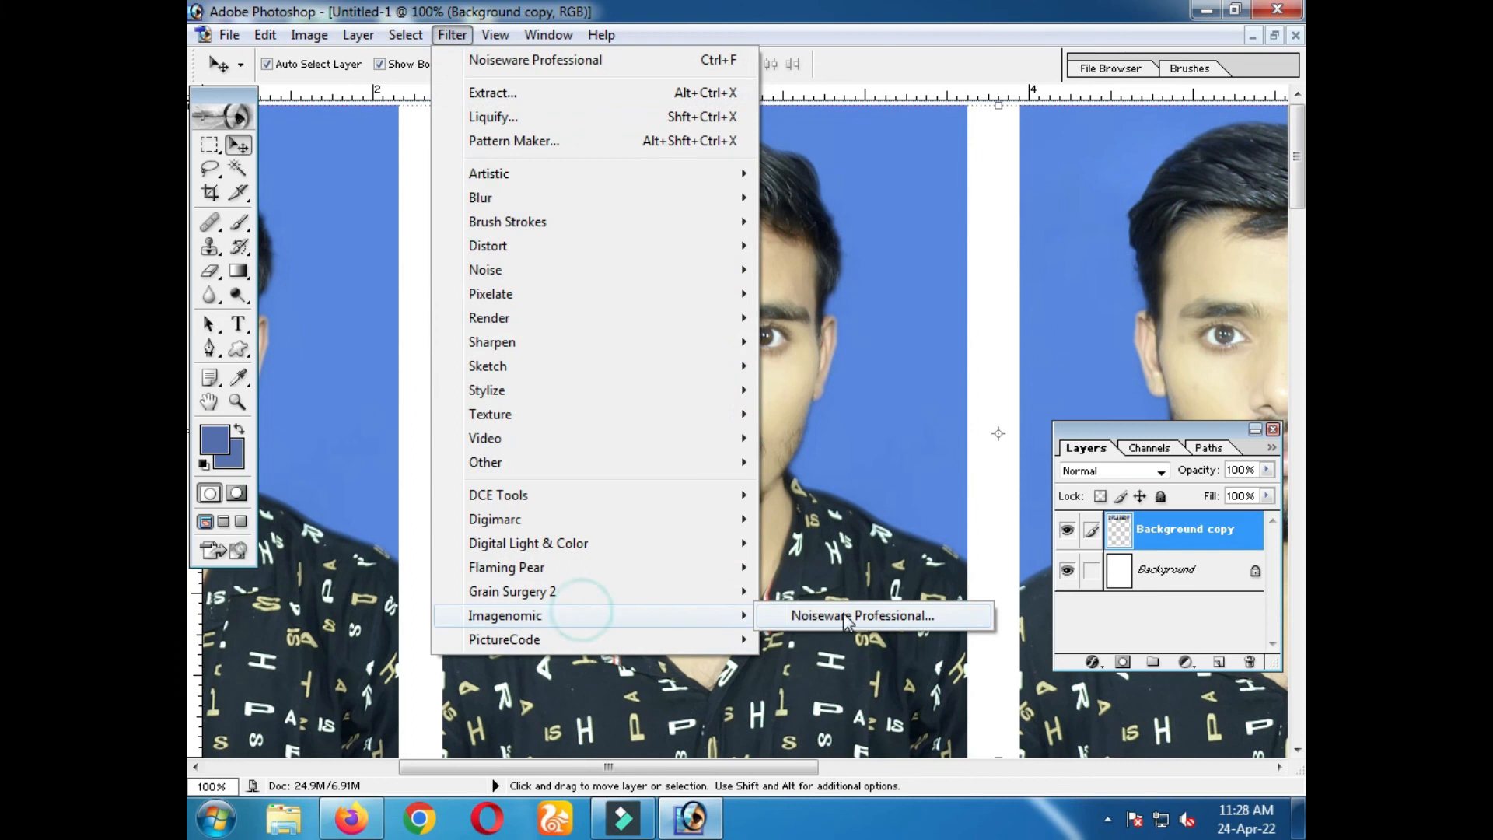
click(848, 615)
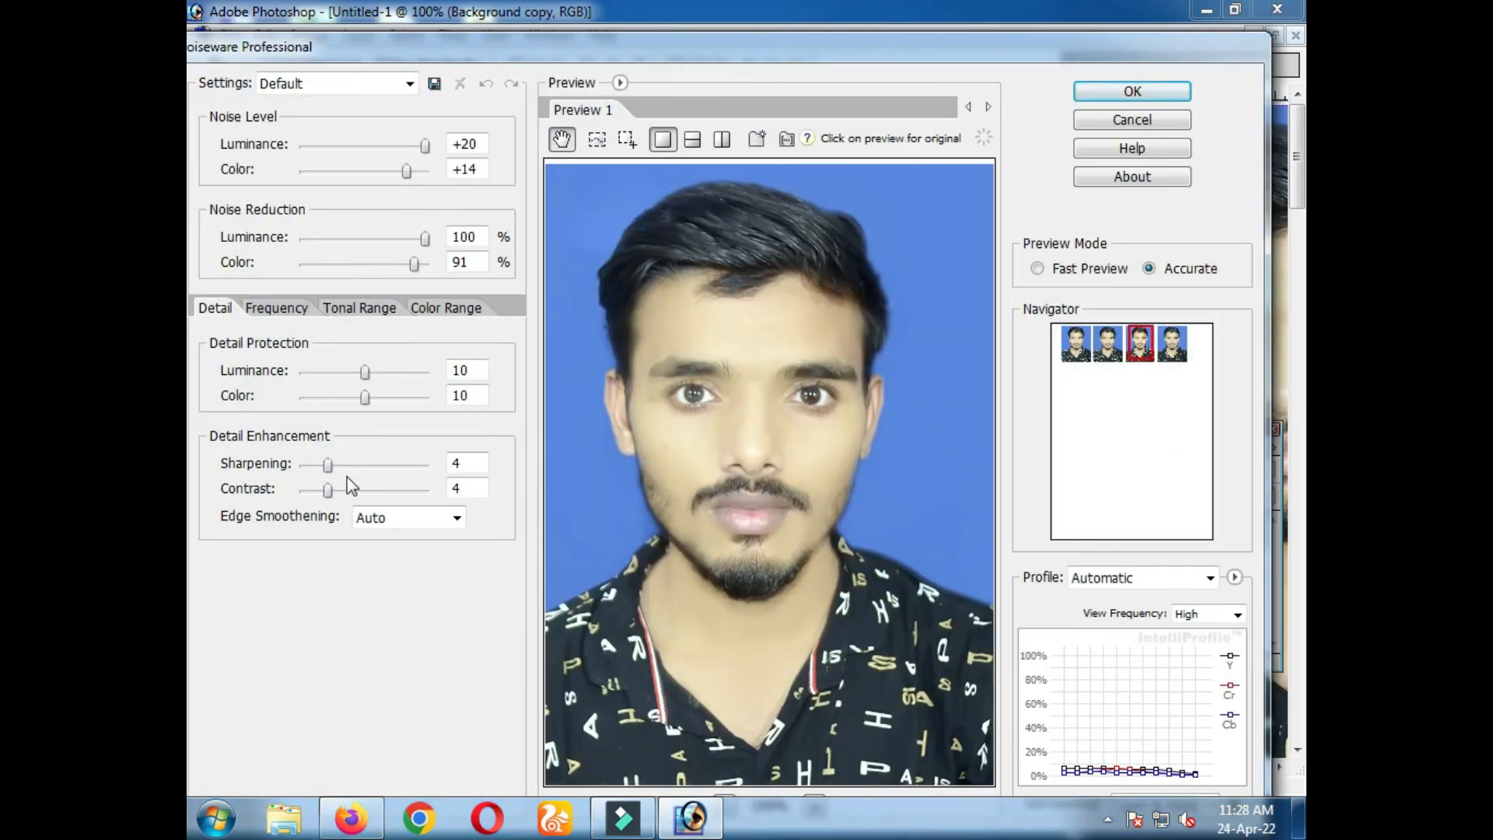
drag(328, 467, 371, 471)
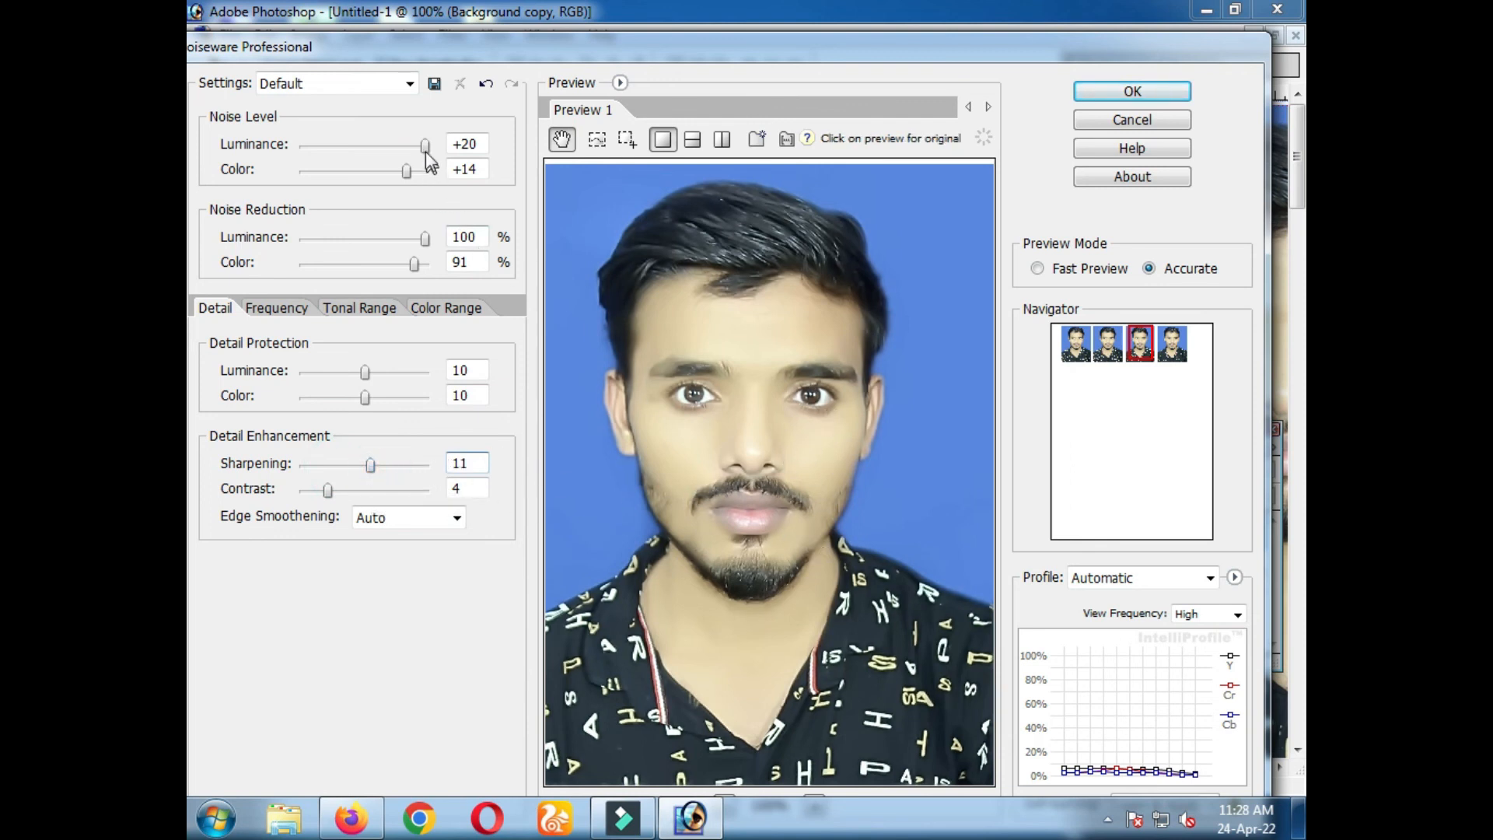
drag(425, 146, 406, 146)
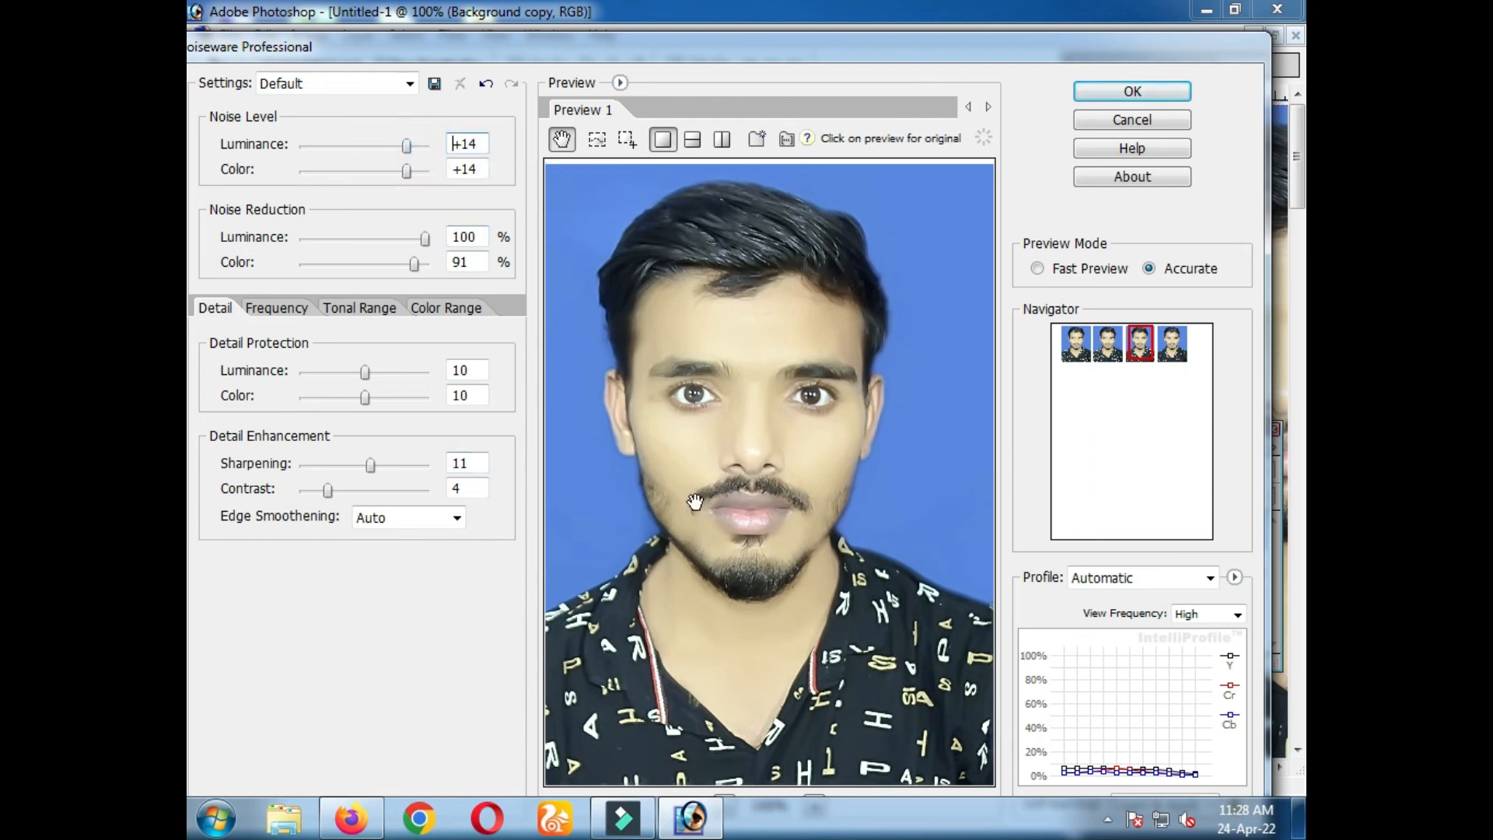
click(1132, 95)
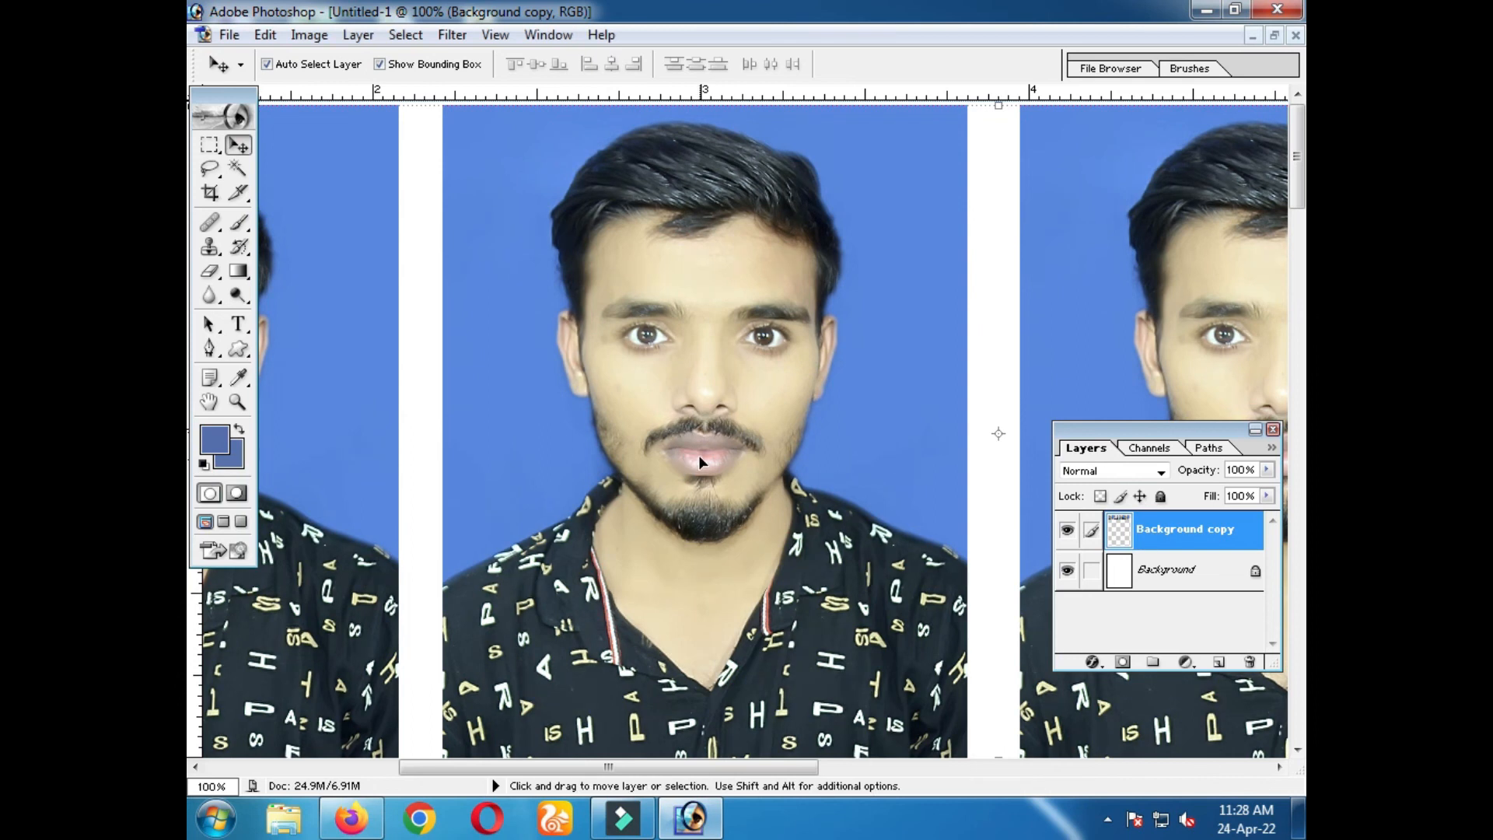
Examine the retouched facial skin up close, and check the whole row of portraits
ctrl+click(696, 426)
ctrl+click(696, 427)
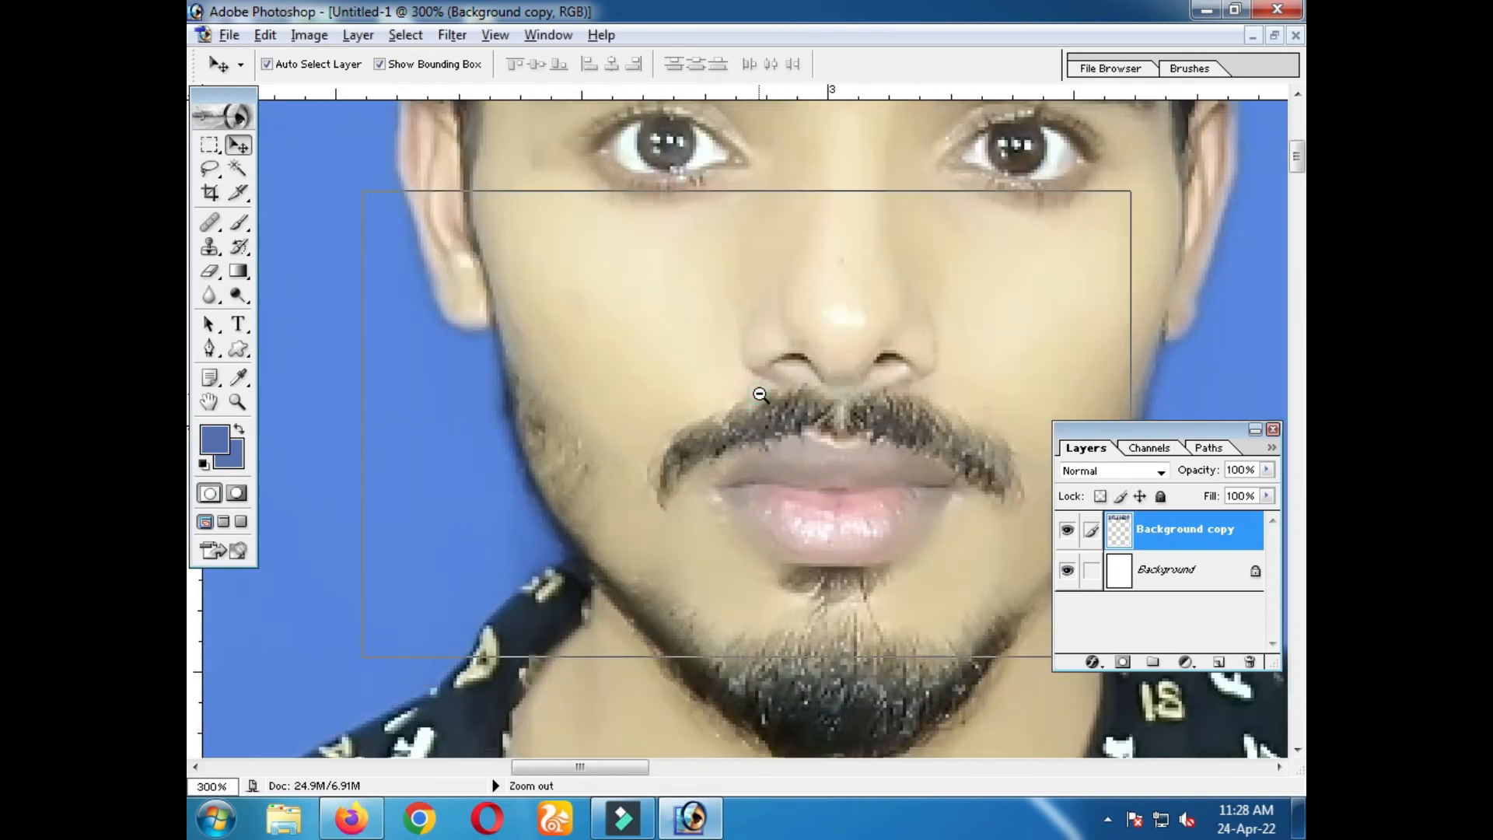
alt+click(759, 311)
alt+click(761, 327)
alt+click(890, 470)
alt+click(883, 459)
alt+click(836, 446)
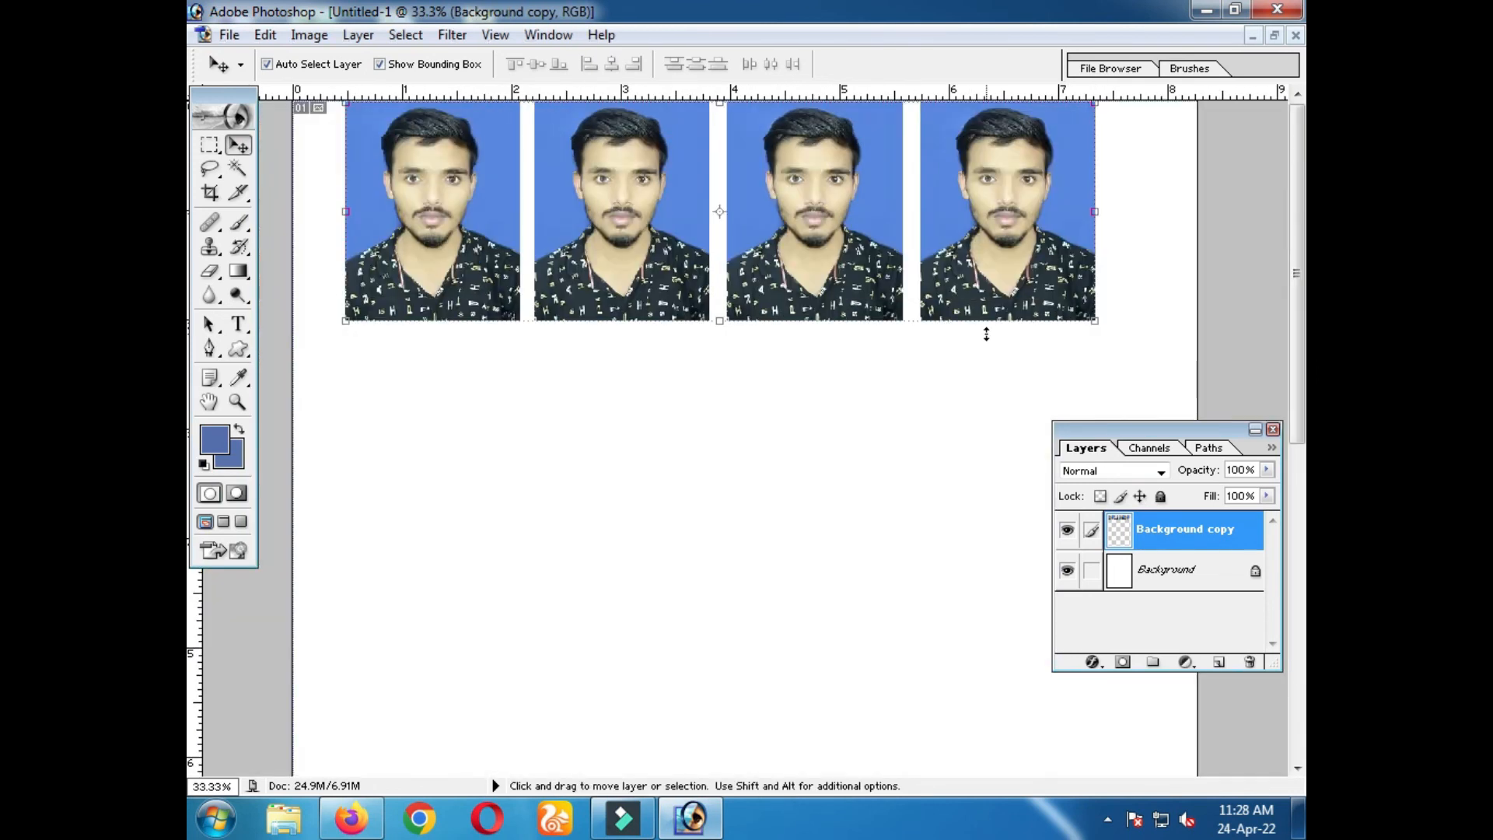
Check the original portrait and A4 documents in separate windows, and show the entire A4 page maximized at 16.67%
click(1276, 36)
click(484, 106)
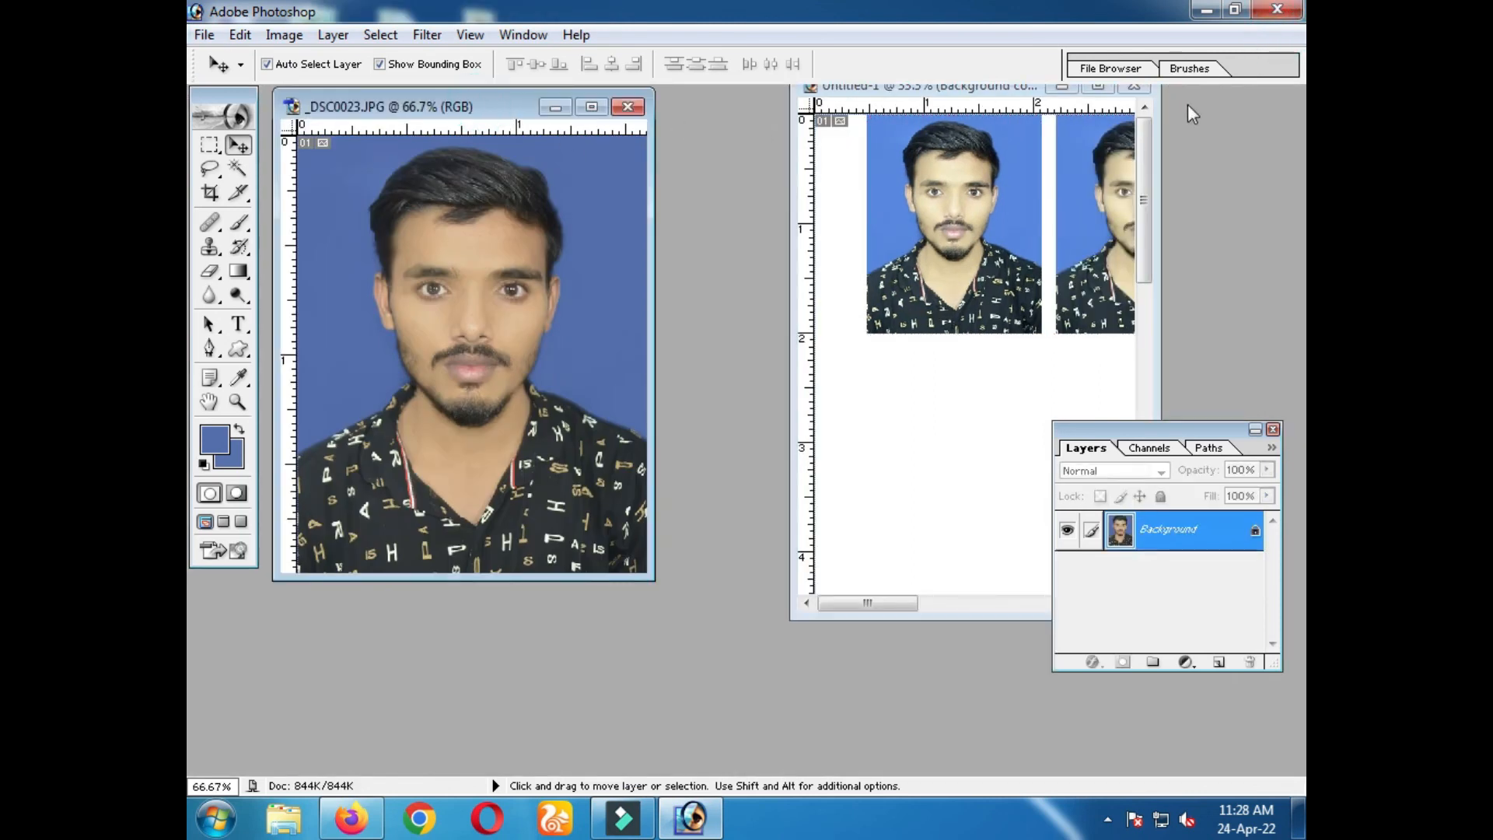
drag(976, 99, 749, 169)
key(ctrl+minus)
key(ctrl+minus)
double_click(749, 169)
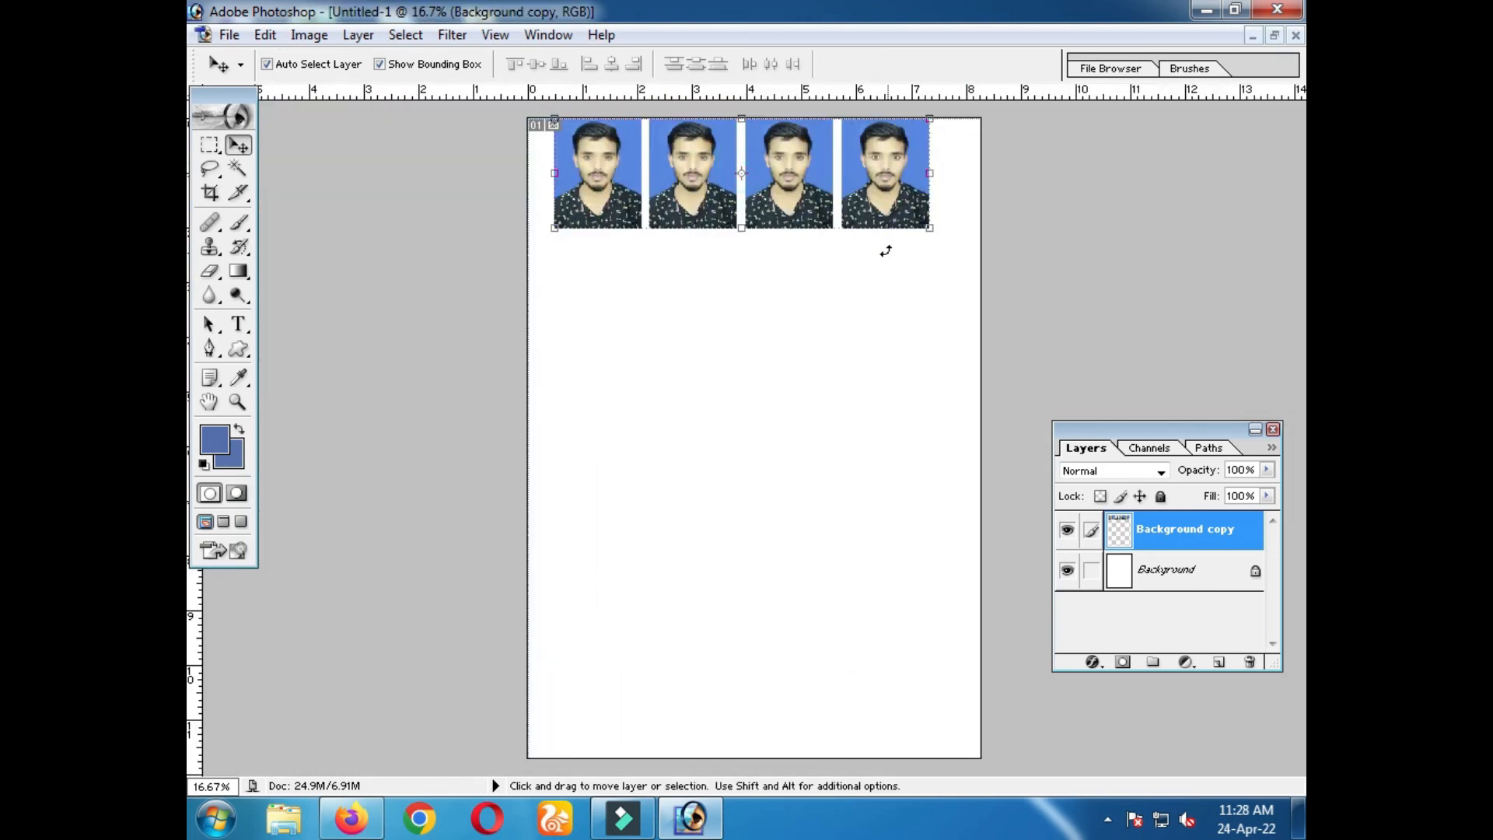